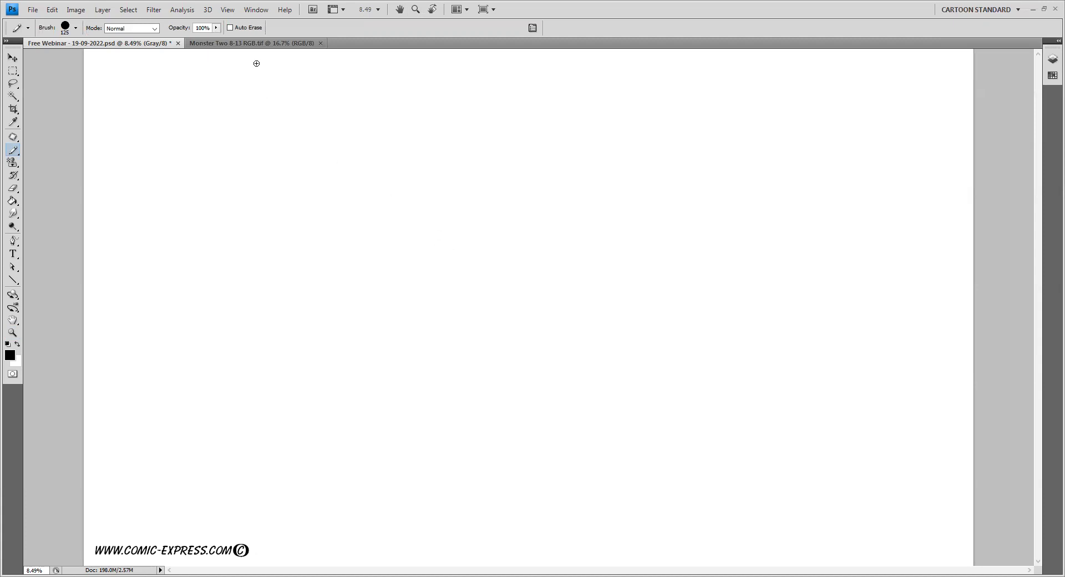
Compare the monster artwork in Monster Two 8-13 RGB.tif with the blank webinar canvas and return to the monster
click(267, 45)
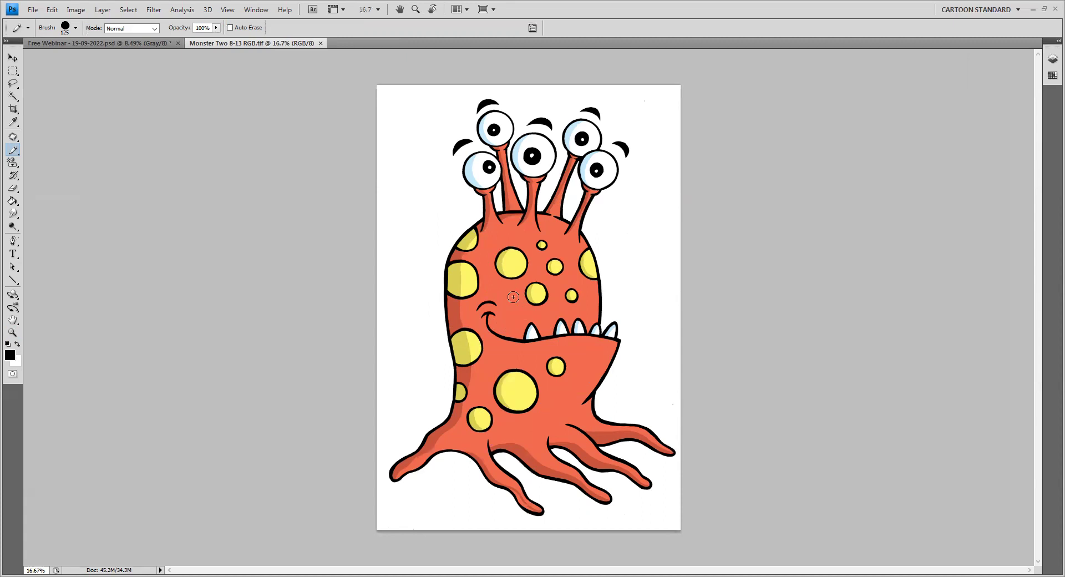
click(139, 45)
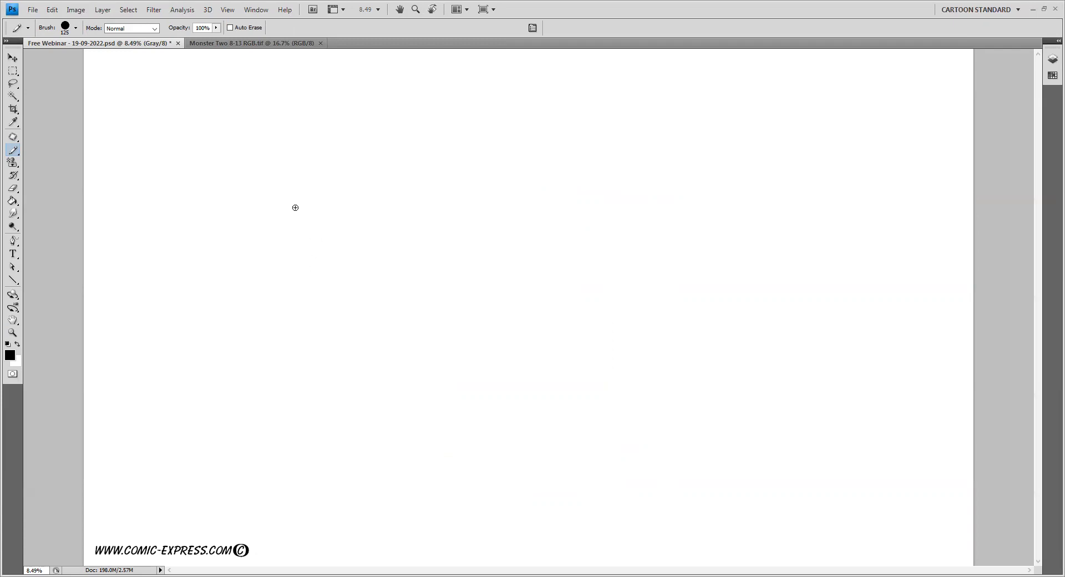
click(259, 44)
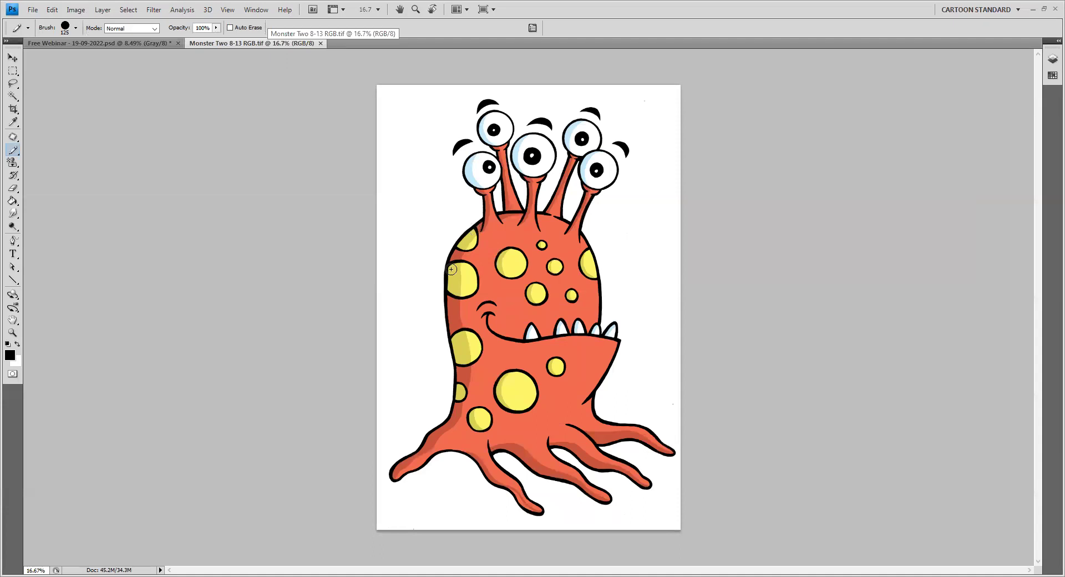
Sketch oval and block construction lines over the monster's body, undo them, and return to the webinar canvas
mouse_move(449, 330)
mouse_down()
mouse_move(526, 373)
mouse_move(594, 326)
mouse_move(559, 228)
mouse_move(438, 327)
mouse_up()
mouse_move(453, 371)
mouse_down()
mouse_move(541, 415)
mouse_move(587, 401)
mouse_move(589, 334)
mouse_up()
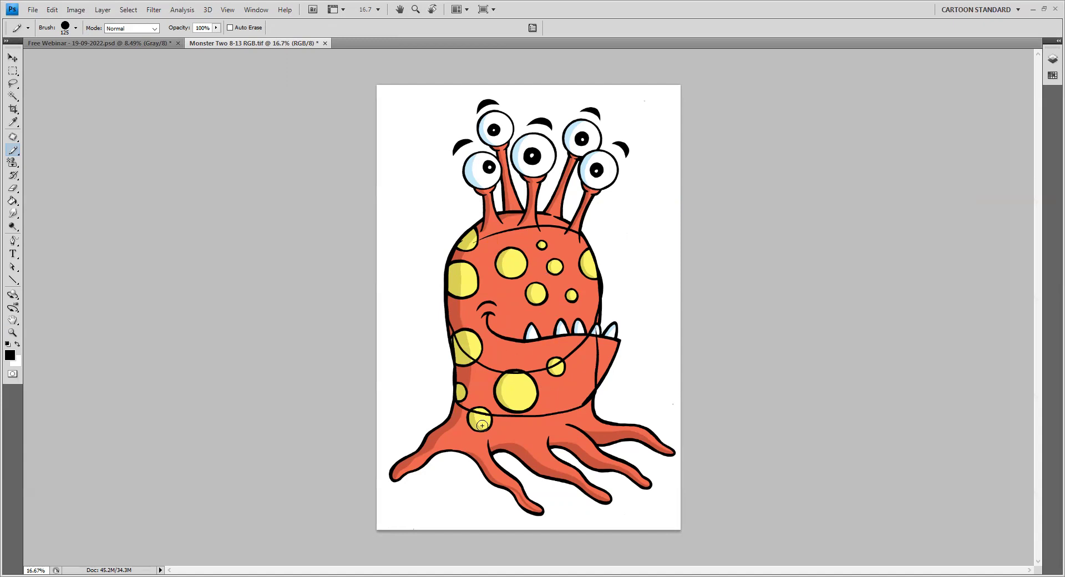
key(ctrl+alt+z)
key(ctrl+alt+z)
key(ctrl+alt+z)
key(ctrl+alt+z)
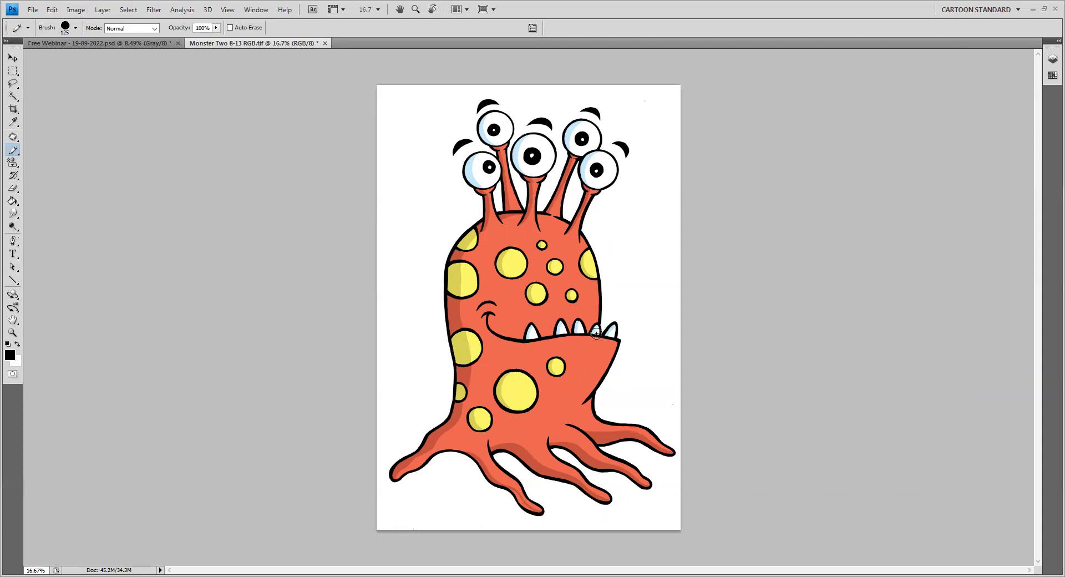
click(128, 45)
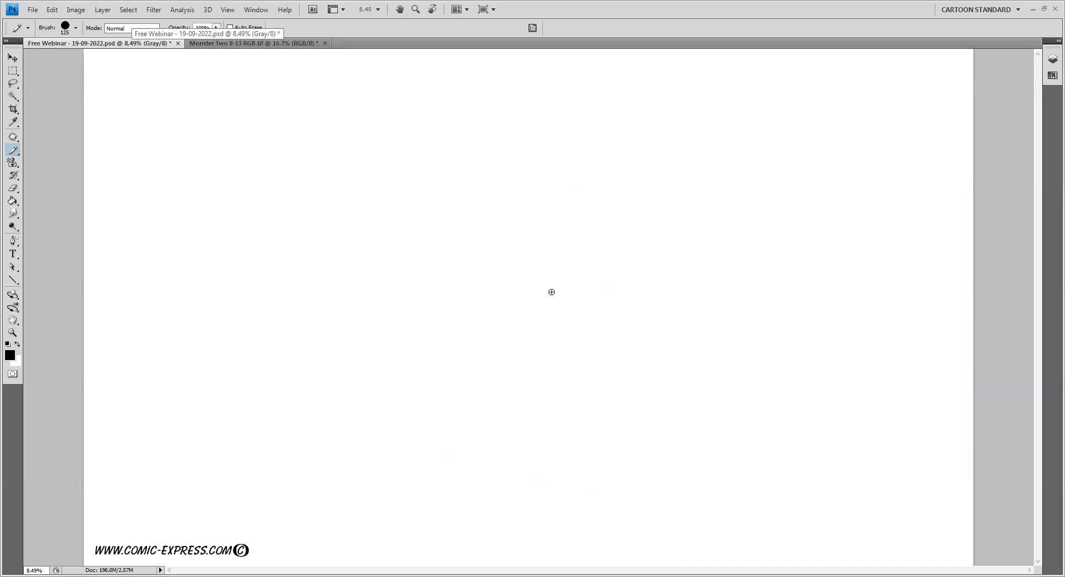
ctrl+alt+click(560, 271)
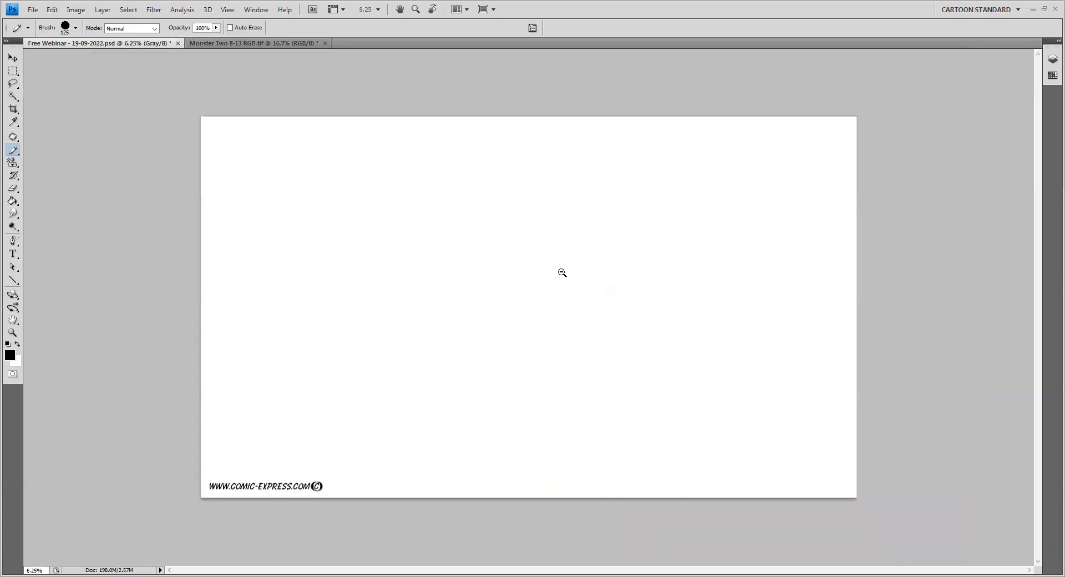
mouse_move(351, 225)
mouse_down()
mouse_move(435, 335)
mouse_move(358, 211)
mouse_up()
drag(589, 320, 643, 205)
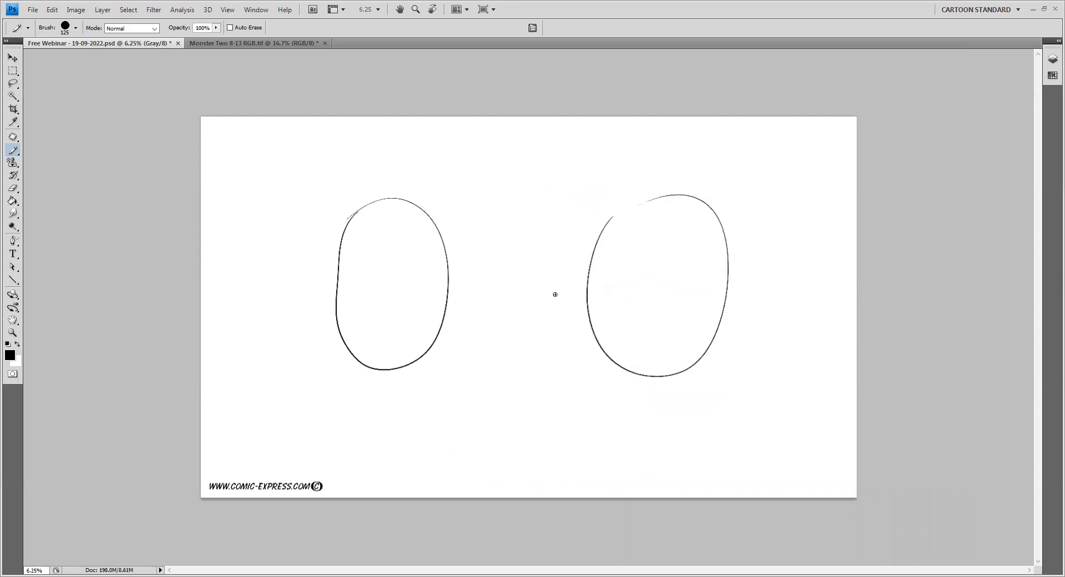
key(ctrl+alt+z)
key(ctrl+alt+z)
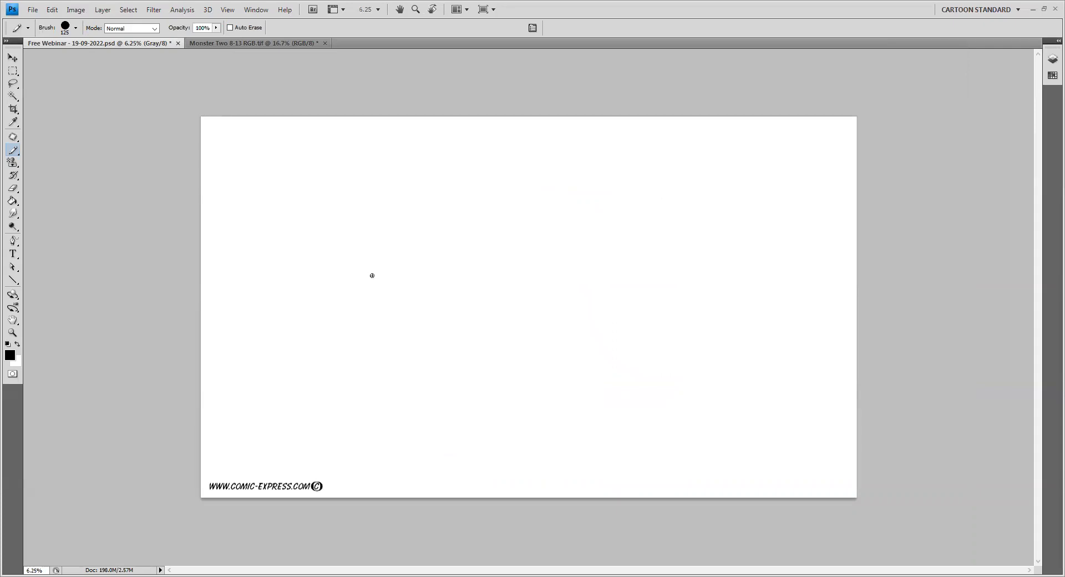
key(z)
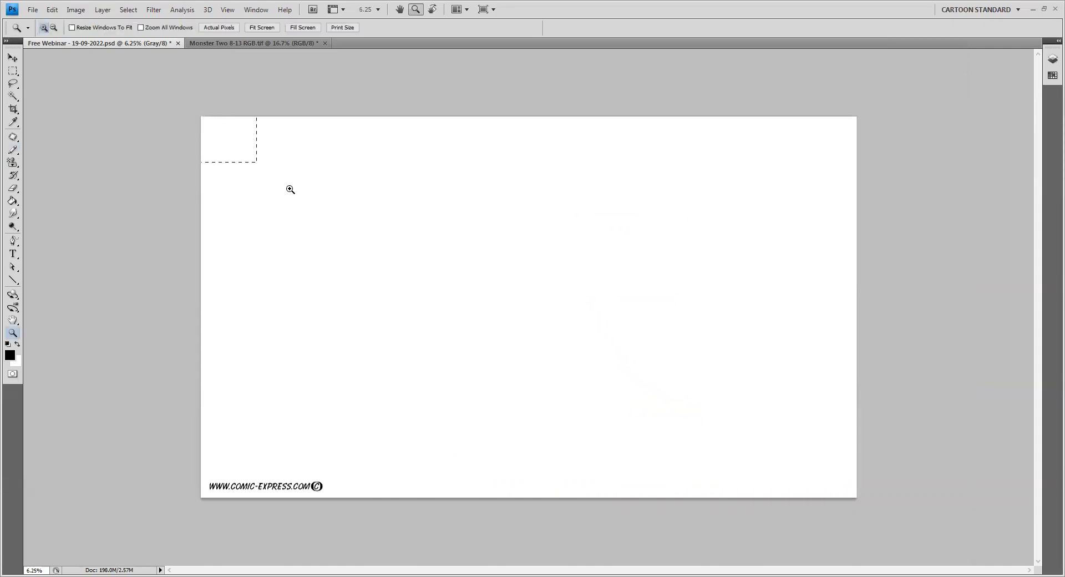
drag(864, 496, 758, 446)
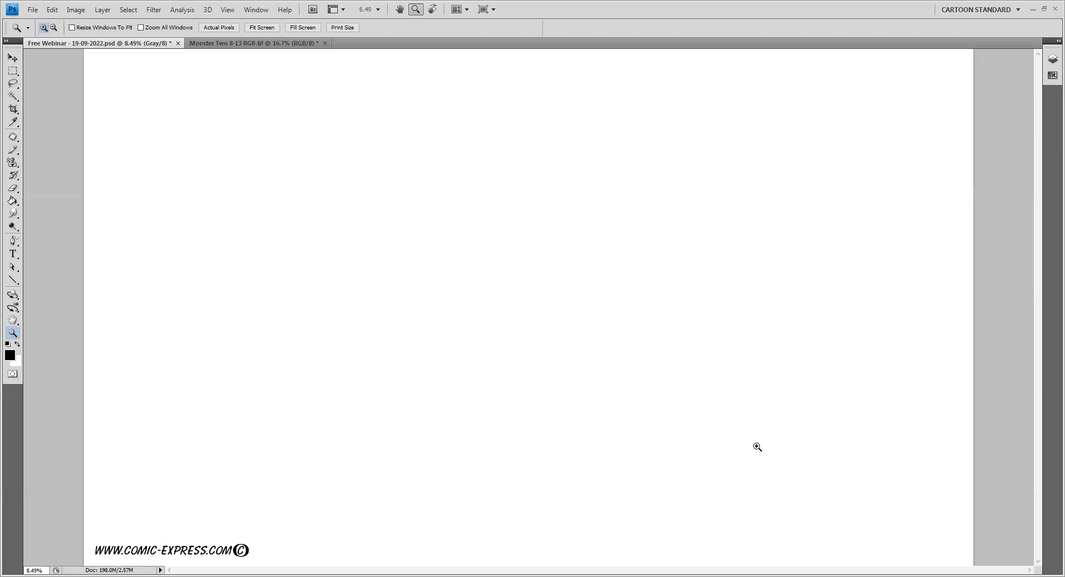
key(b)
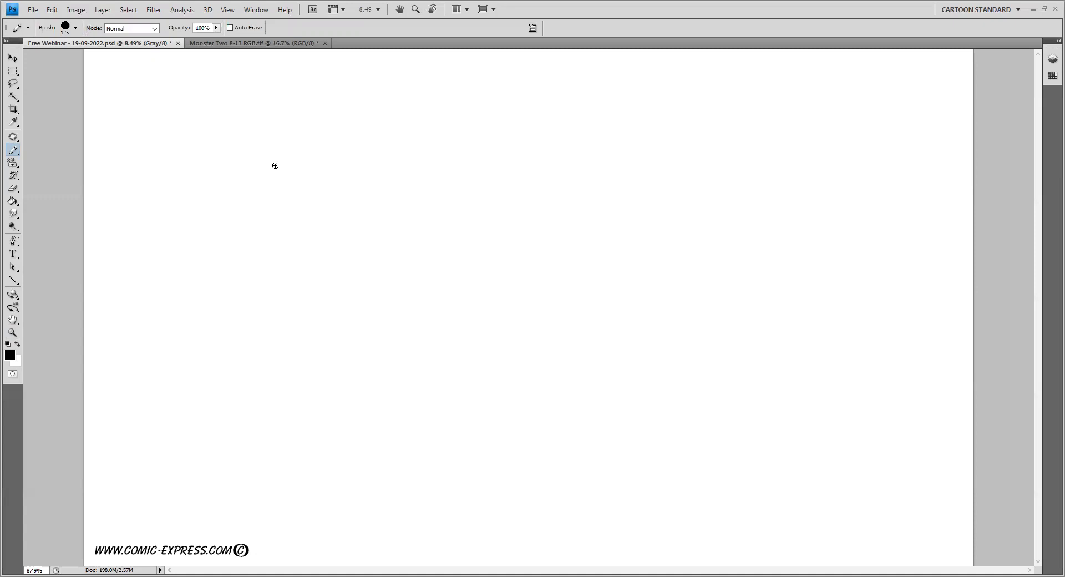
Set the brush size to 175, draw a tall egg-shaped body outline on the canvas's left half, and clean up its overlapping stroke
mouse_move(278, 161)
mouse_down()
mouse_move(261, 177)
mouse_move(242, 276)
mouse_move(257, 331)
mouse_move(294, 355)
mouse_move(351, 340)
mouse_move(385, 290)
mouse_move(397, 227)
mouse_move(378, 157)
mouse_move(256, 172)
mouse_move(242, 248)
mouse_move(250, 330)
mouse_move(298, 388)
mouse_move(367, 377)
mouse_move(398, 333)
mouse_move(405, 215)
mouse_move(386, 179)
mouse_move(340, 151)
mouse_move(276, 159)
mouse_up()
key(ctrl+z)
key(ctrl+z)
key(])
mouse_move(273, 127)
mouse_down()
mouse_move(252, 138)
mouse_move(227, 182)
mouse_move(205, 325)
mouse_move(238, 380)
mouse_move(290, 397)
mouse_move(342, 373)
mouse_move(364, 328)
mouse_move(376, 213)
mouse_move(346, 142)
mouse_move(305, 123)
mouse_move(245, 143)
mouse_up()
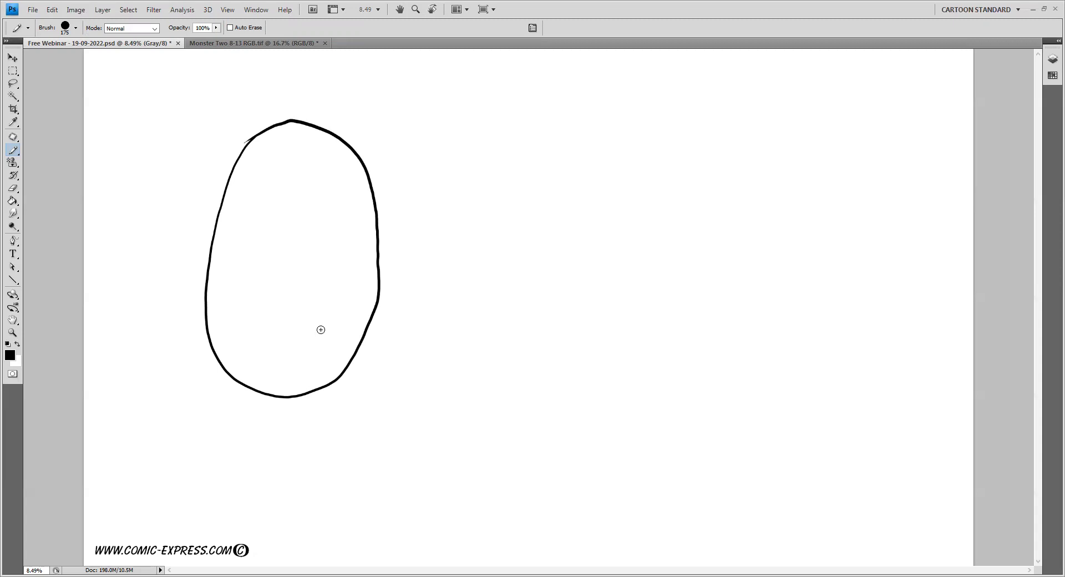
key(ctrl+z)
mouse_move(293, 131)
mouse_down()
mouse_move(243, 228)
mouse_move(249, 317)
mouse_move(289, 359)
mouse_move(321, 370)
mouse_move(361, 361)
mouse_move(402, 330)
mouse_move(428, 271)
mouse_move(420, 156)
mouse_move(401, 129)
mouse_move(356, 110)
mouse_move(320, 113)
mouse_move(270, 150)
mouse_up()
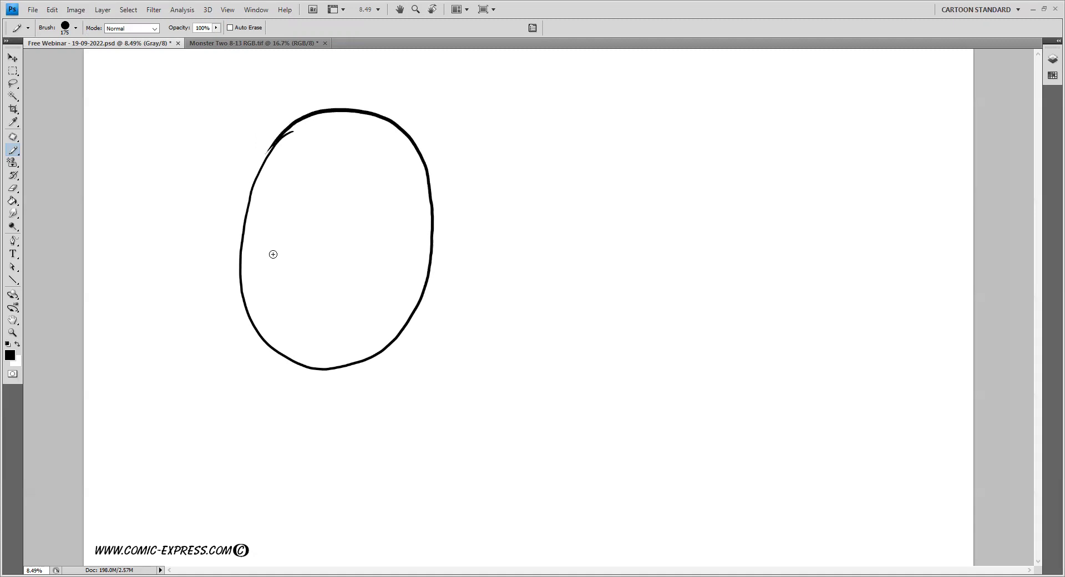
key(x)
key(x)
Draw a rounder body outline on the canvas's right half, using the monster artwork as reference, and clean up its top overlap
mouse_move(689, 160)
mouse_down()
mouse_move(654, 183)
mouse_move(632, 230)
mouse_move(652, 290)
mouse_move(714, 321)
mouse_move(779, 299)
mouse_move(810, 261)
mouse_move(809, 204)
mouse_move(765, 158)
mouse_move(708, 150)
mouse_move(661, 182)
mouse_up()
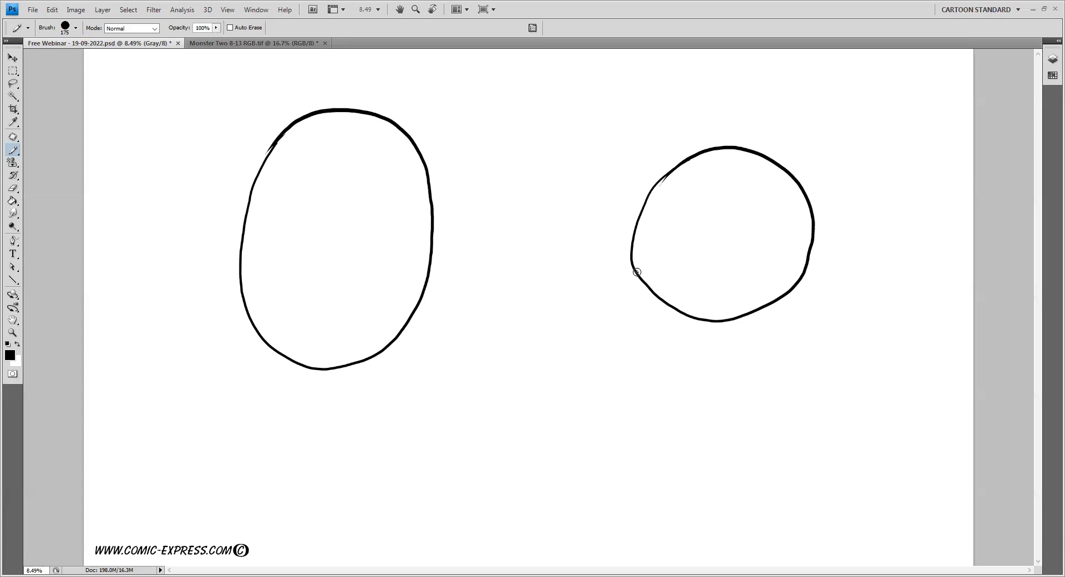
click(261, 43)
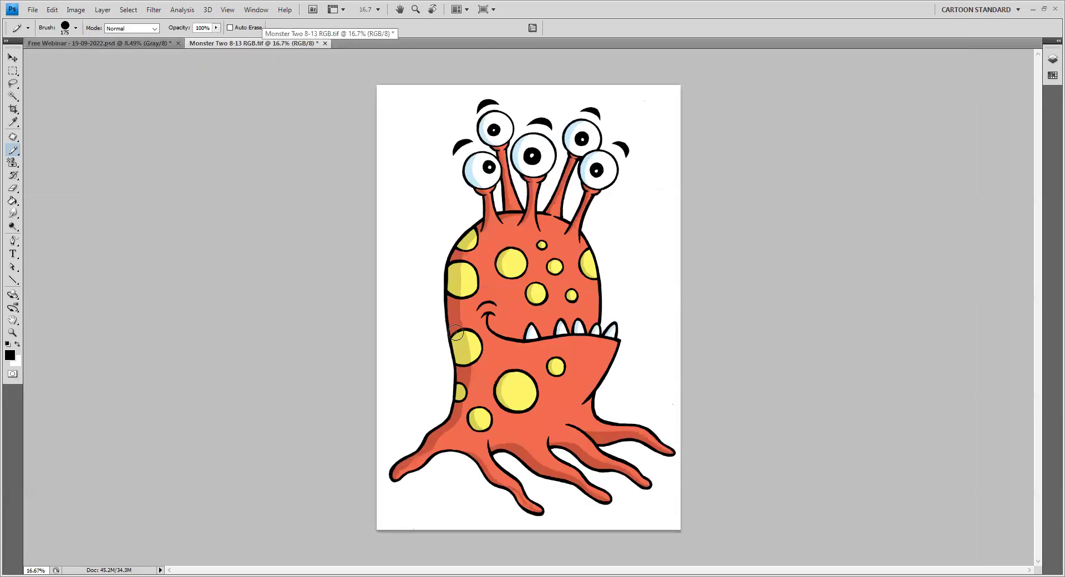
click(127, 45)
key(ctrl+z)
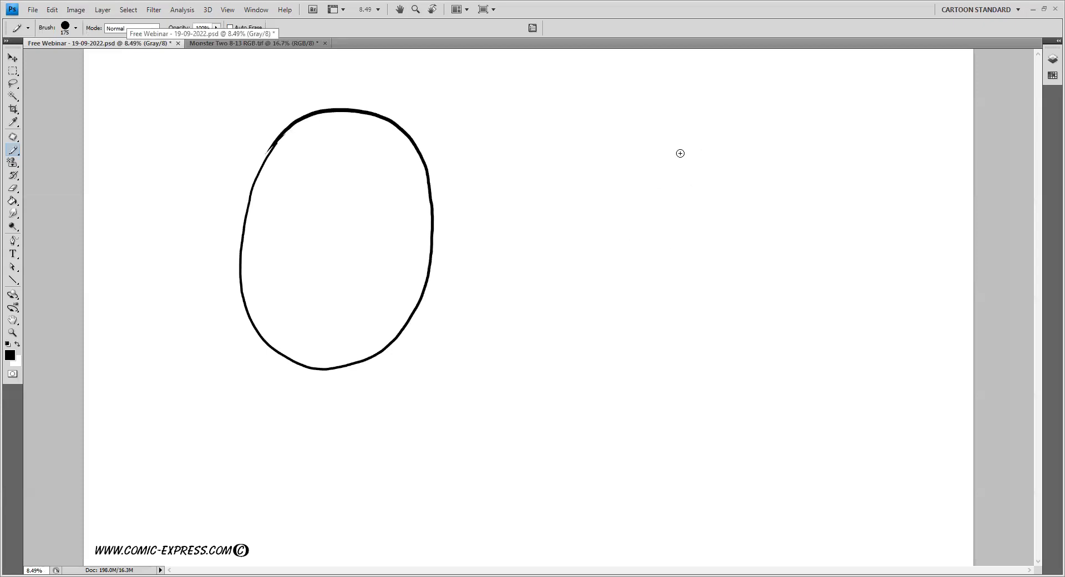
mouse_move(682, 143)
mouse_down()
mouse_move(640, 217)
mouse_move(645, 283)
mouse_move(661, 316)
mouse_move(705, 348)
mouse_move(771, 341)
mouse_move(816, 298)
mouse_move(831, 221)
mouse_move(821, 185)
mouse_move(801, 158)
mouse_move(726, 130)
mouse_move(702, 136)
mouse_move(670, 168)
mouse_move(660, 157)
mouse_move(677, 136)
mouse_move(682, 151)
mouse_move(667, 165)
mouse_move(689, 142)
mouse_move(669, 170)
mouse_move(673, 150)
mouse_move(664, 160)
mouse_move(706, 132)
mouse_up()
key(x)
key(x)
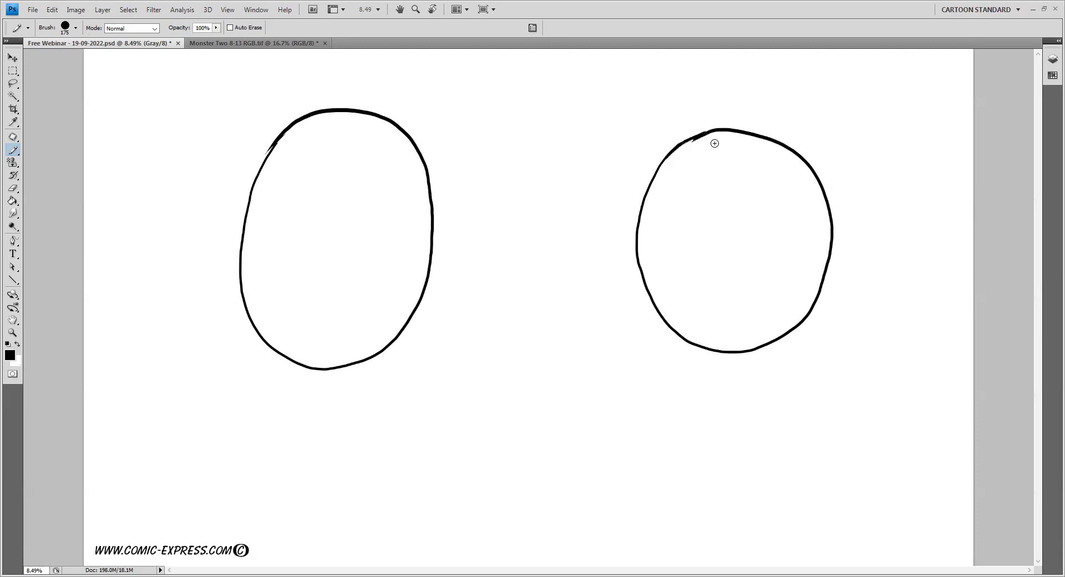
mouse_move(641, 272)
mouse_down()
mouse_move(659, 405)
mouse_move(834, 401)
mouse_up()
drag(831, 259, 823, 401)
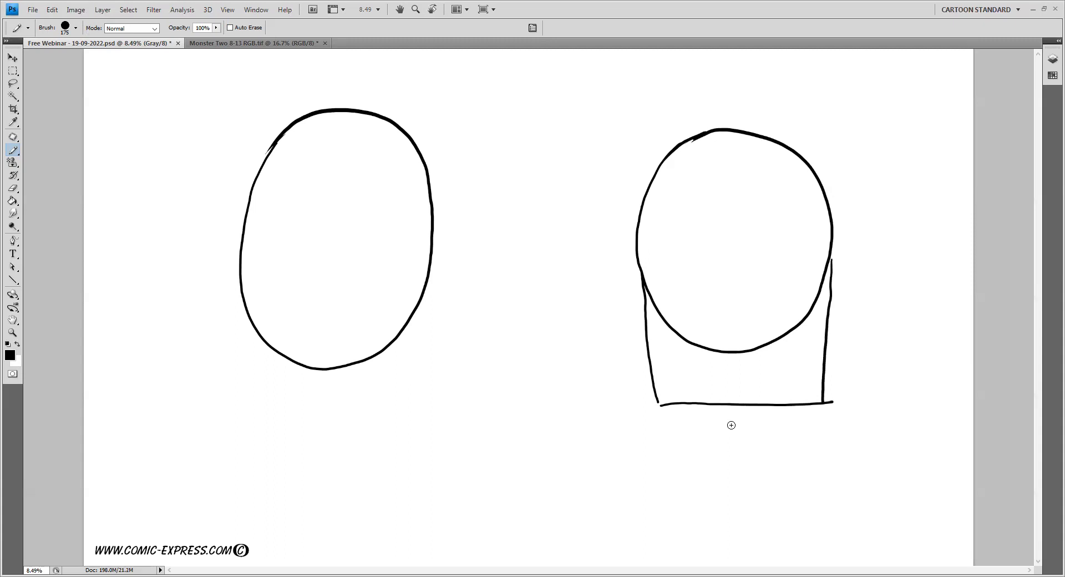
key(ctrl+alt+z)
key(ctrl+alt+z)
key(ctrl+alt+z)
Draw two inward-tapering sides down from the right circle, close them with a flat base, and reinforce the circle's right edge
drag(639, 271, 666, 408)
drag(832, 258, 802, 407)
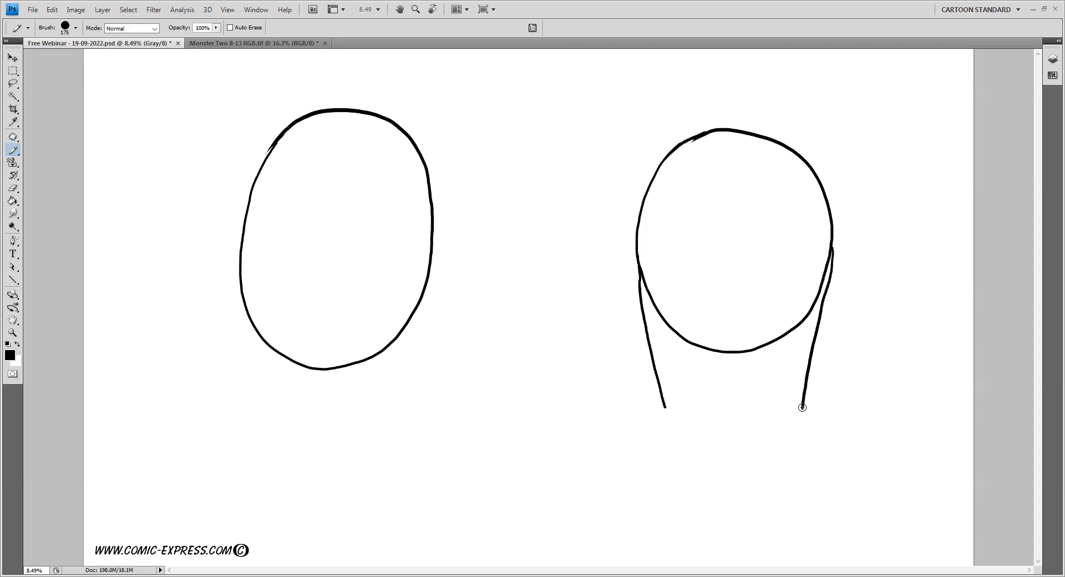
drag(667, 410, 793, 406)
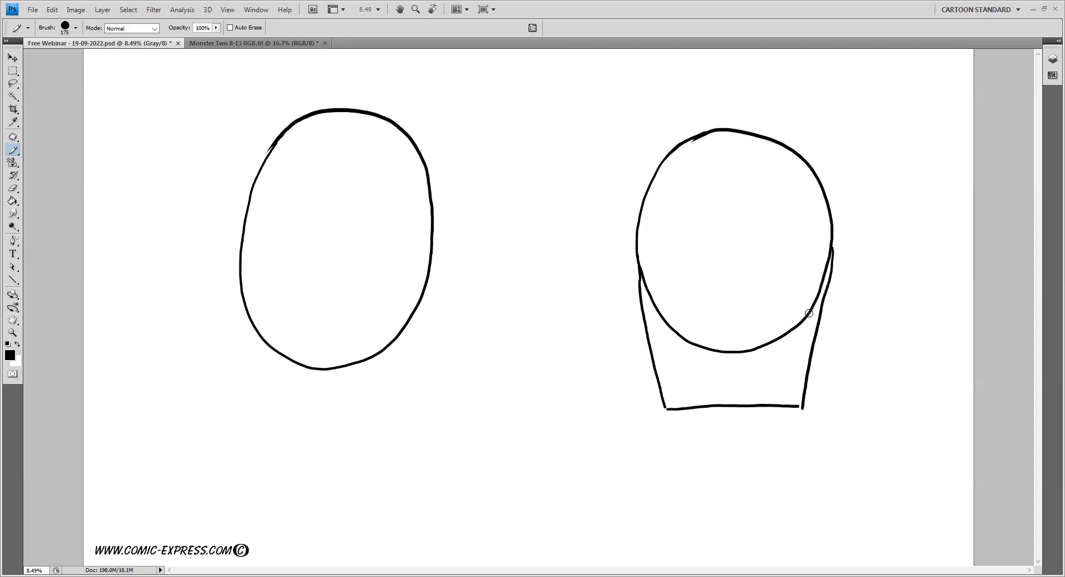
drag(834, 231, 831, 265)
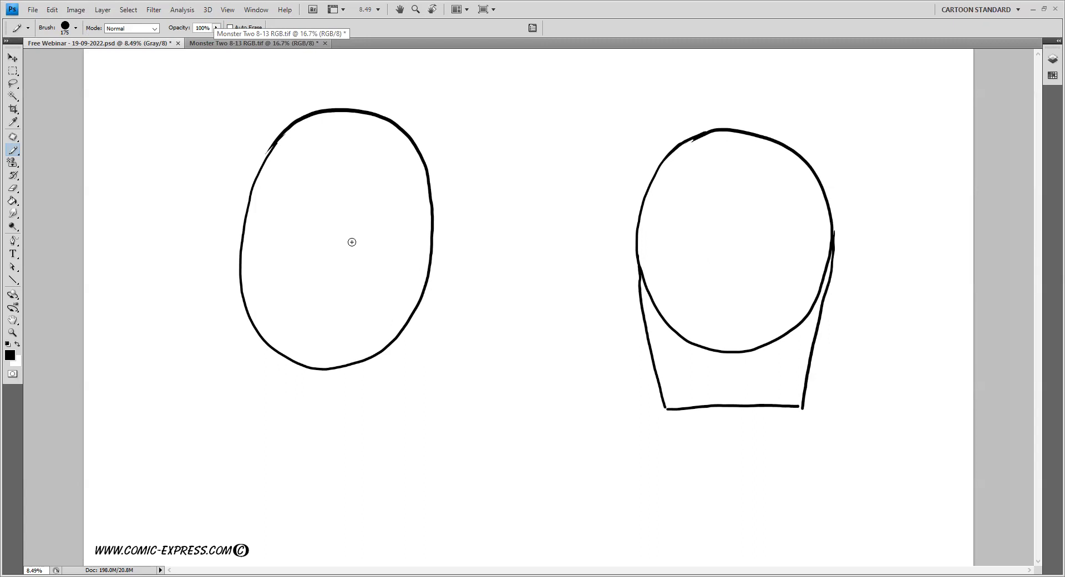
Check the monster's eyes, try a small and a very large eye in the egg-shaped body, and undo both
click(248, 44)
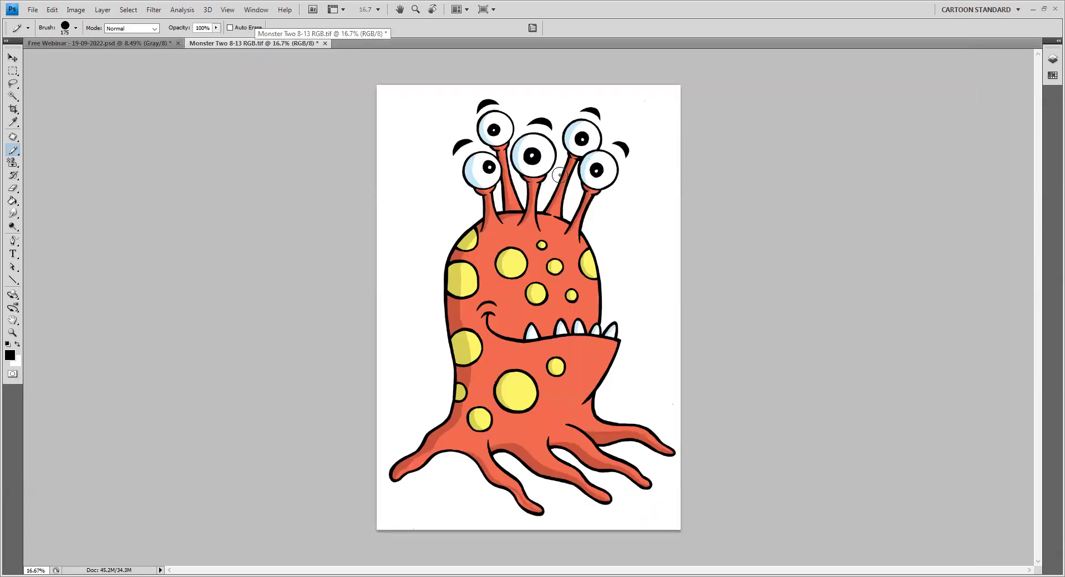
click(139, 45)
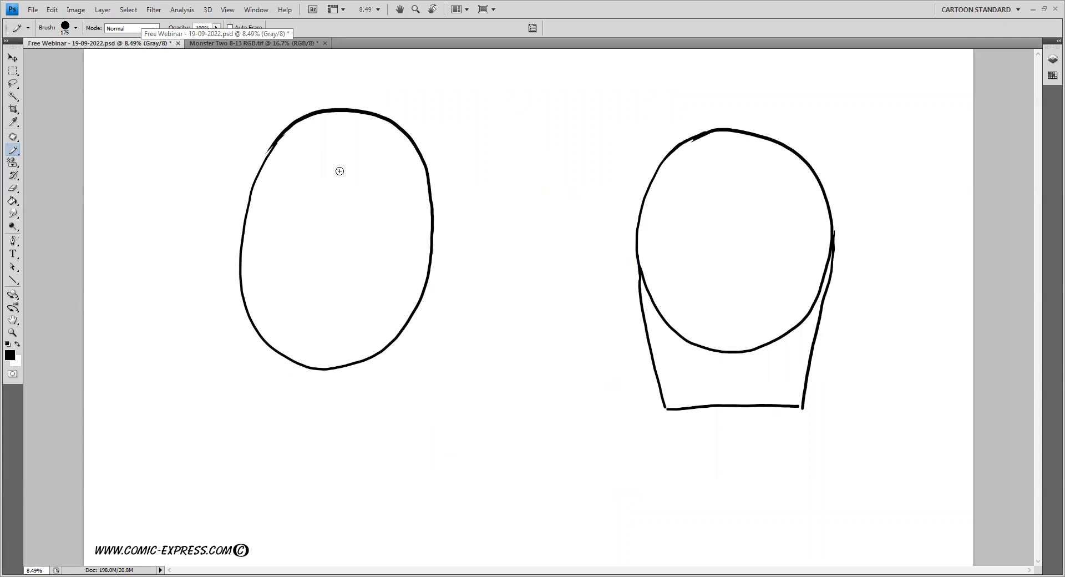
mouse_move(334, 133)
mouse_down()
mouse_move(329, 162)
mouse_move(364, 158)
mouse_move(351, 130)
mouse_move(325, 136)
mouse_move(344, 146)
mouse_up()
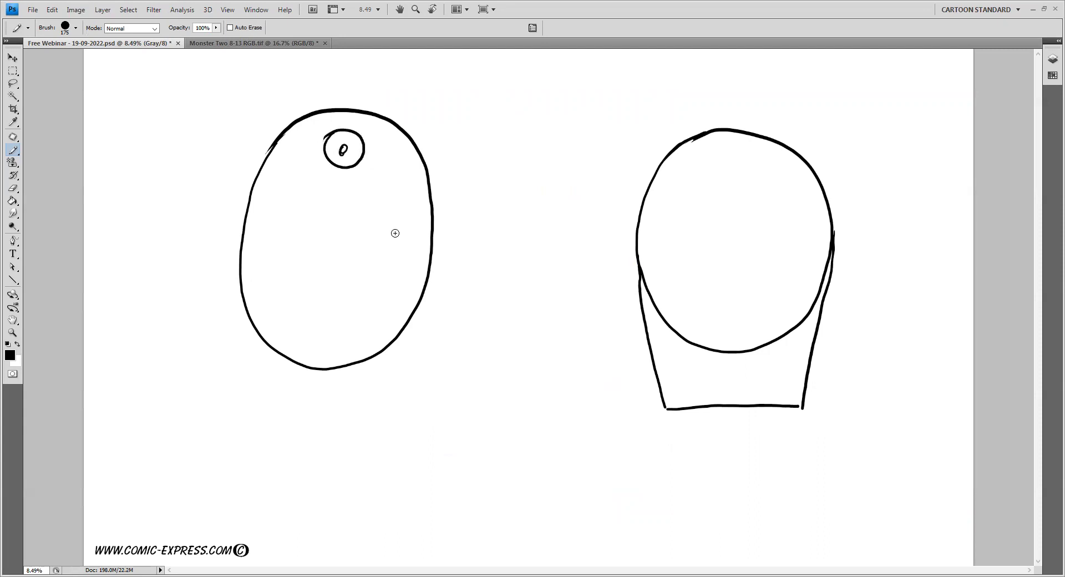
key(ctrl+alt+z)
mouse_move(315, 141)
mouse_down()
mouse_move(283, 192)
mouse_move(294, 293)
mouse_move(400, 235)
mouse_move(355, 122)
mouse_up()
mouse_move(329, 307)
mouse_down()
mouse_move(303, 271)
mouse_move(342, 243)
mouse_move(378, 277)
mouse_move(338, 284)
mouse_up()
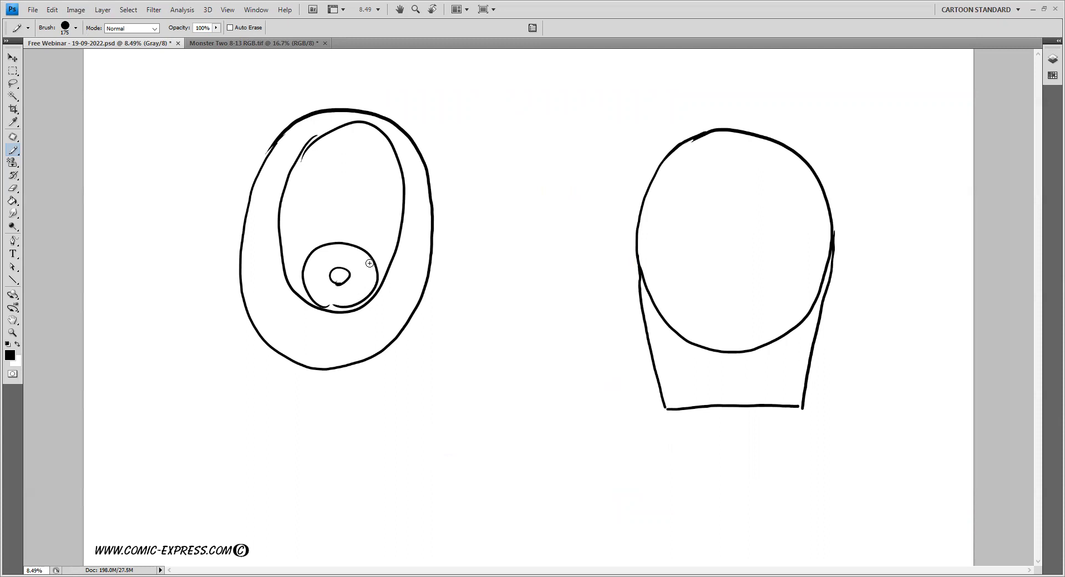
key(ctrl+alt+z)
key(ctrl+alt+z)
key(ctrl+alt+z)
key(ctrl+alt+z)
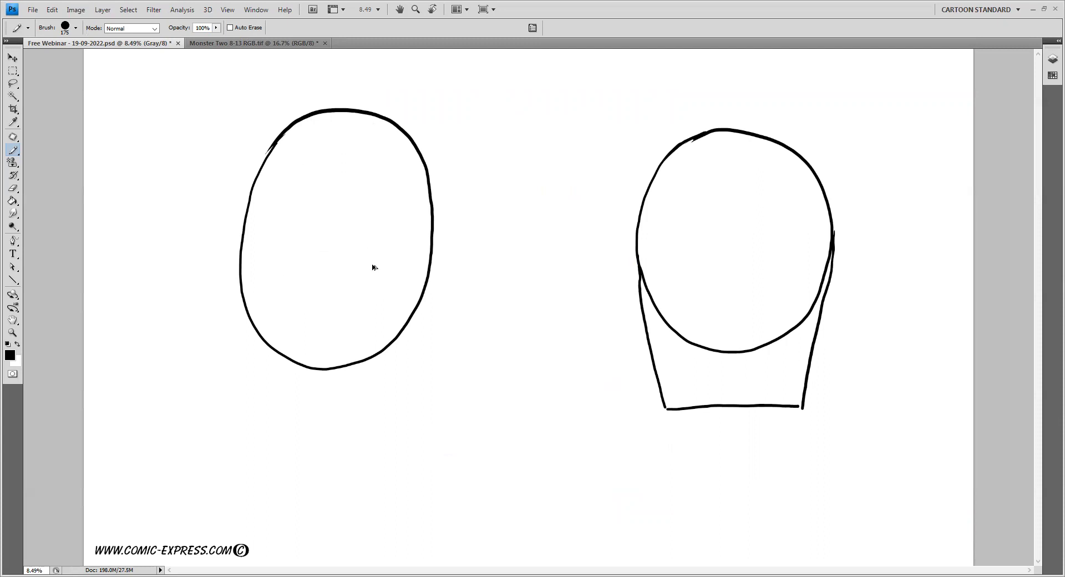
Try a horizontal line across the egg-shaped body below its middle, and undo it
drag(264, 248, 400, 257)
key(ctrl+z)
drag(268, 275, 387, 275)
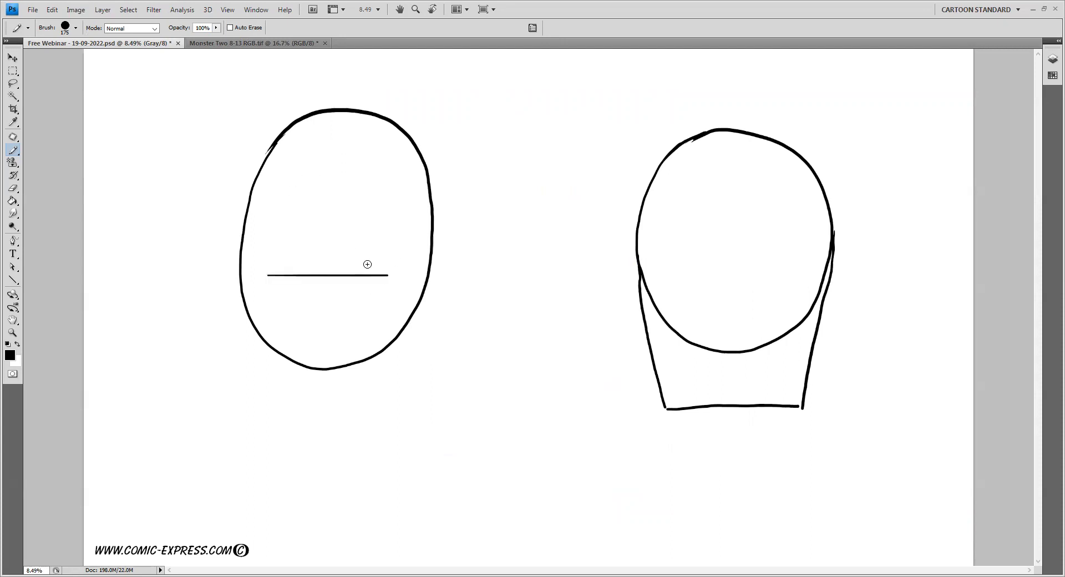
key(ctrl+z)
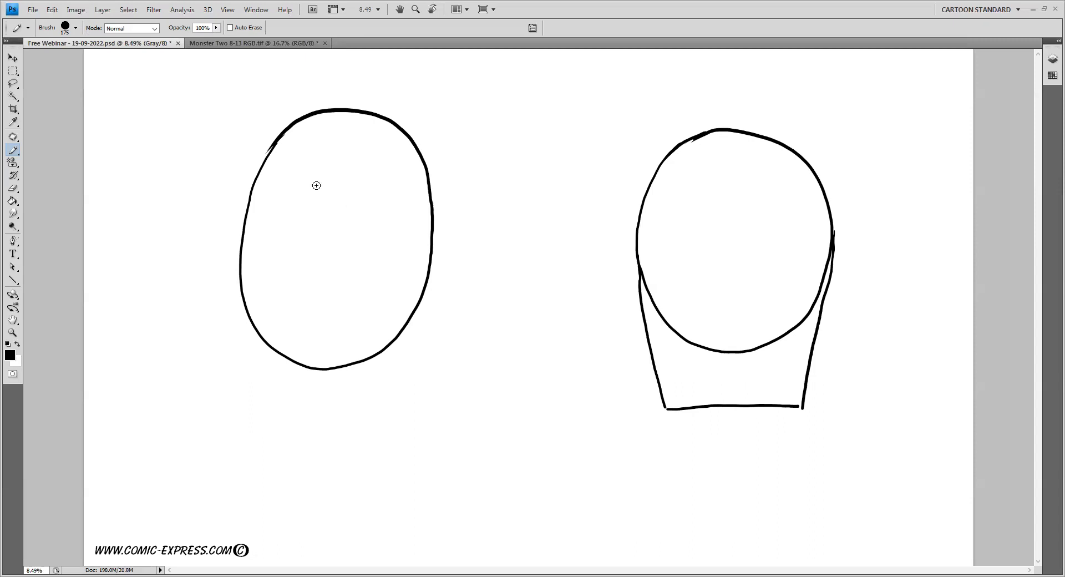
Draw a round eye in the upper middle of the egg-shaped body and a smaller one at the right figure's upper left
mouse_move(316, 159)
mouse_down()
mouse_move(291, 194)
mouse_move(288, 229)
mouse_move(310, 259)
mouse_move(343, 262)
mouse_move(383, 232)
mouse_move(386, 195)
mouse_move(341, 154)
mouse_move(307, 161)
mouse_move(296, 193)
mouse_up()
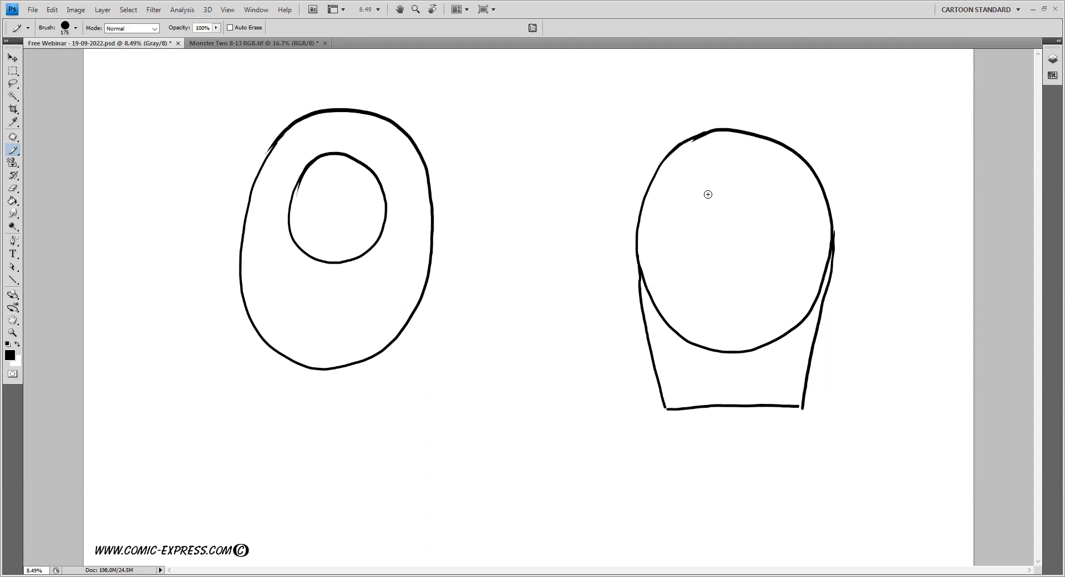
mouse_move(709, 184)
mouse_down()
mouse_move(684, 217)
mouse_move(700, 251)
mouse_move(745, 255)
mouse_move(764, 236)
mouse_move(756, 202)
mouse_move(737, 183)
mouse_move(676, 186)
mouse_move(663, 216)
mouse_move(686, 253)
mouse_move(726, 241)
mouse_move(737, 203)
mouse_move(724, 175)
mouse_move(681, 179)
mouse_up()
key(ctrl+z)
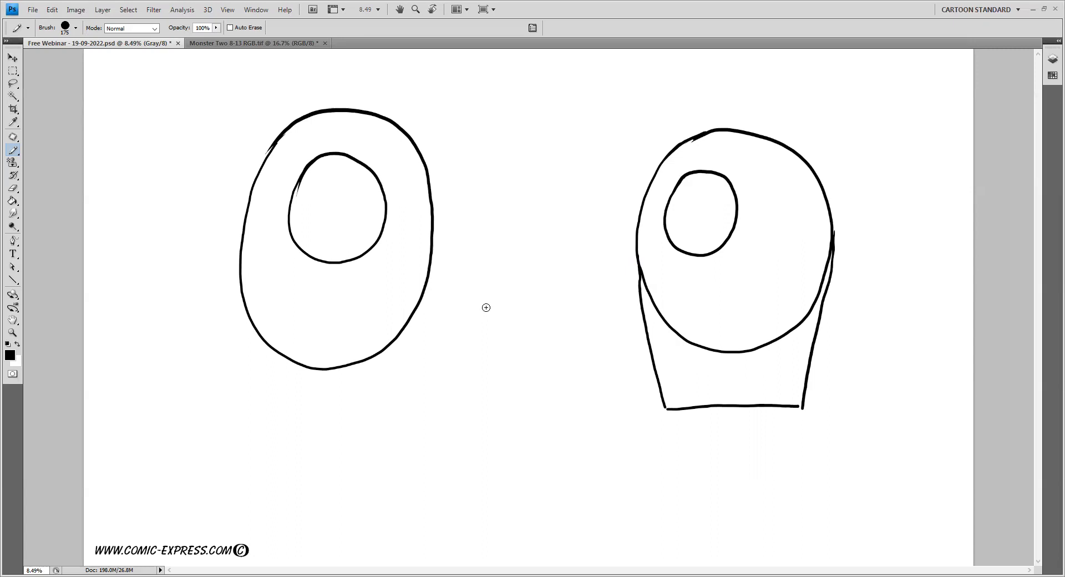
After checking the monster's eyes, draw an iris with two small circles in the left figure's eye and an iris in the right figure's
click(250, 45)
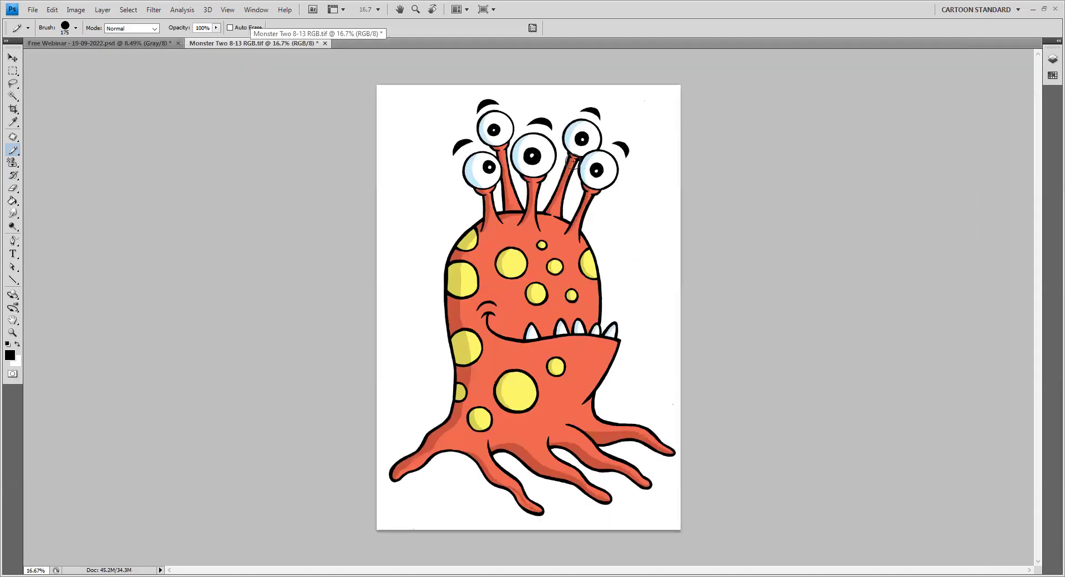
click(132, 44)
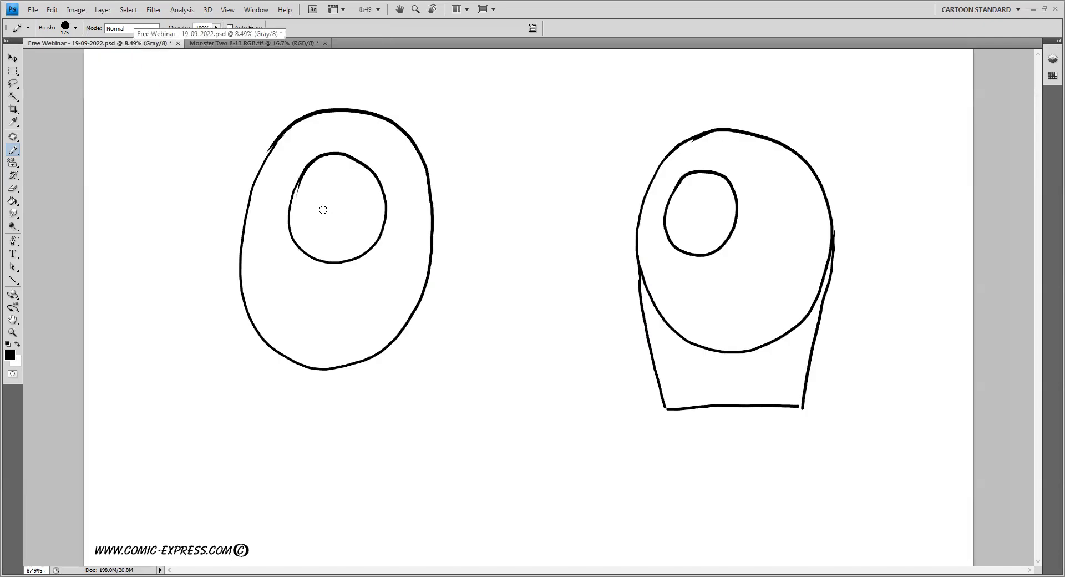
drag(319, 208, 314, 251)
key(ctrl+z)
mouse_move(317, 205)
mouse_down()
mouse_move(311, 251)
mouse_move(331, 260)
mouse_move(354, 255)
mouse_move(359, 214)
mouse_move(318, 204)
mouse_move(309, 215)
mouse_move(332, 232)
mouse_move(345, 220)
mouse_move(329, 214)
mouse_move(334, 245)
mouse_move(344, 238)
mouse_move(335, 237)
mouse_up()
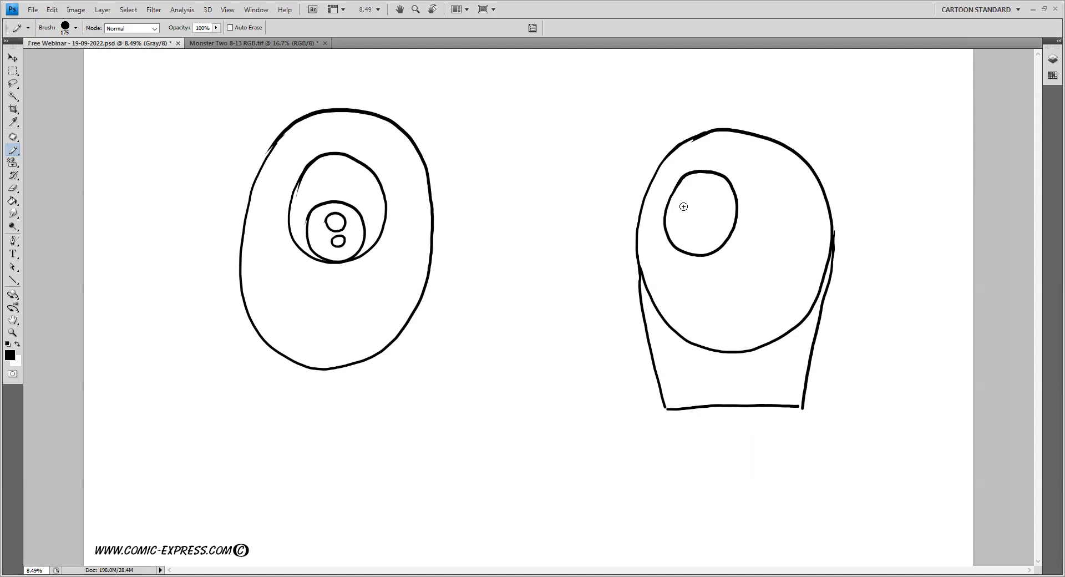
mouse_move(696, 203)
mouse_down()
mouse_move(684, 232)
mouse_move(712, 242)
mouse_move(728, 231)
mouse_move(721, 200)
mouse_move(694, 203)
mouse_up()
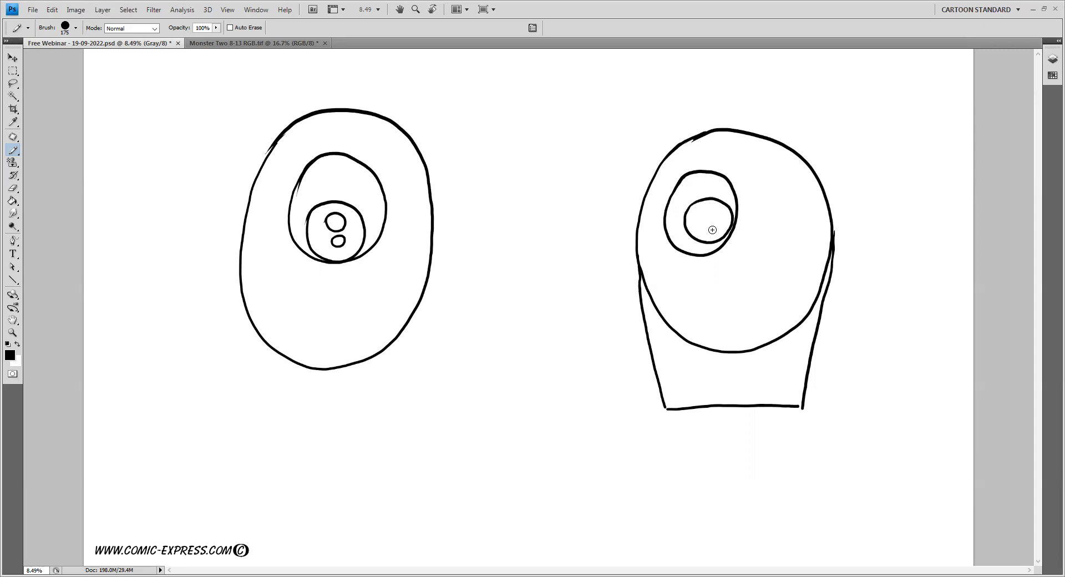
Draw a small oval highlight in the right figure's iris and fill both irises black around their highlights
mouse_move(706, 208)
mouse_down()
mouse_move(699, 216)
mouse_move(713, 219)
mouse_move(705, 207)
mouse_up()
key(g)
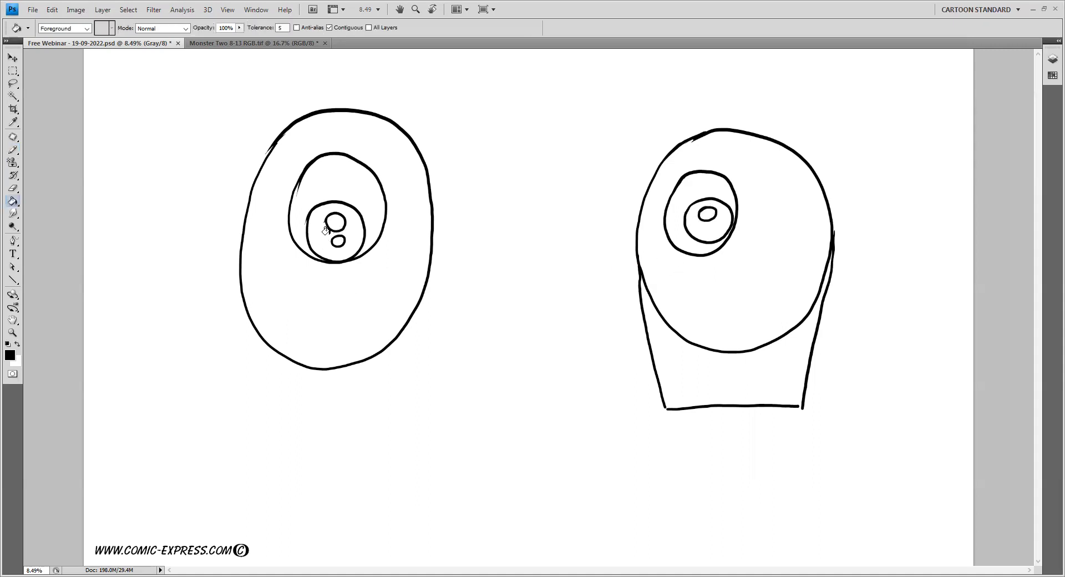
click(318, 232)
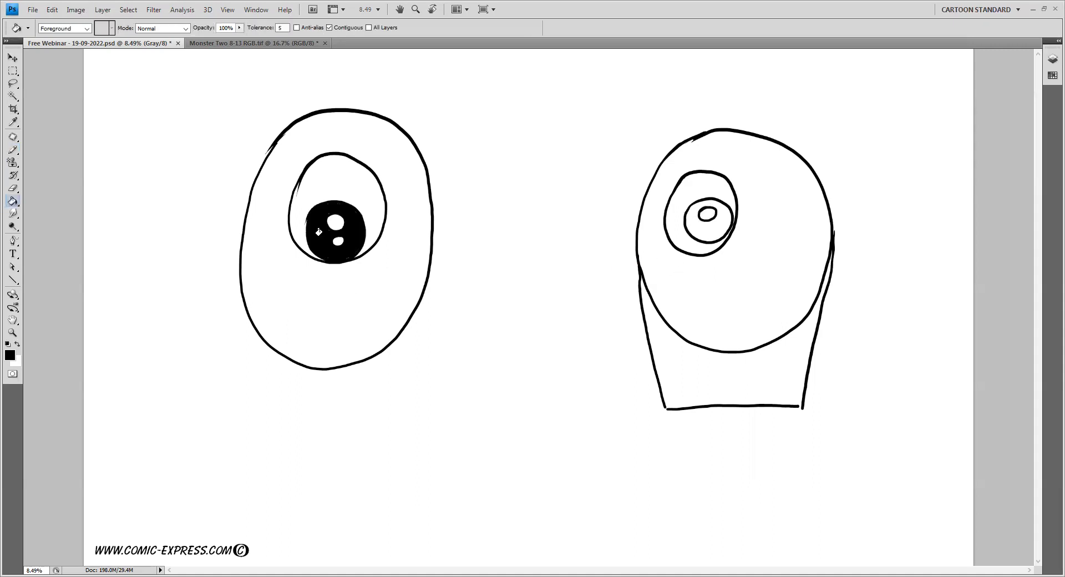
click(694, 224)
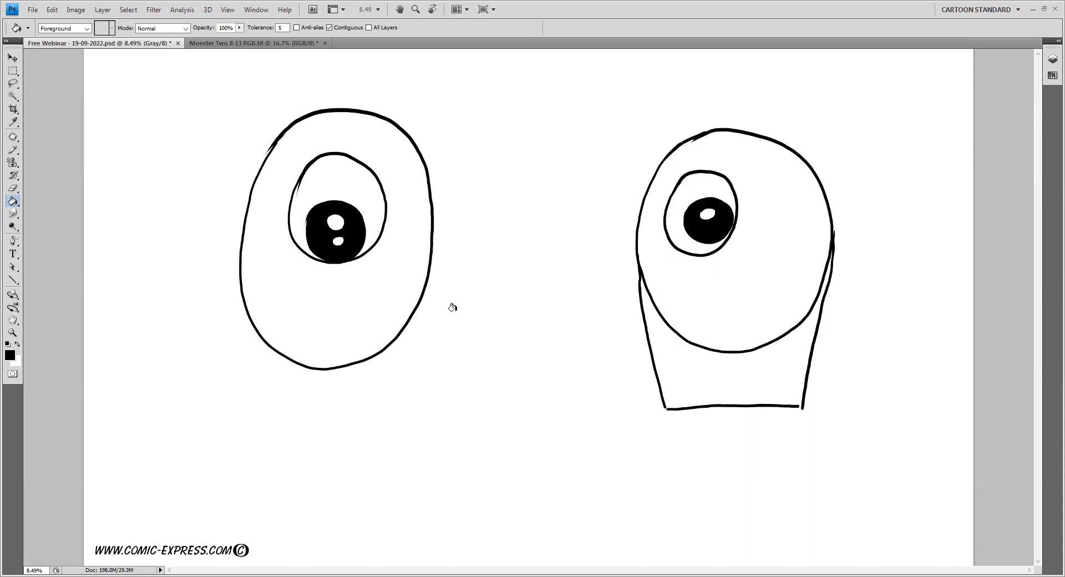
Undo both iris fills, test the left one once more, and refill both irises with black
key(ctrl+alt+z)
key(ctrl+alt+z)
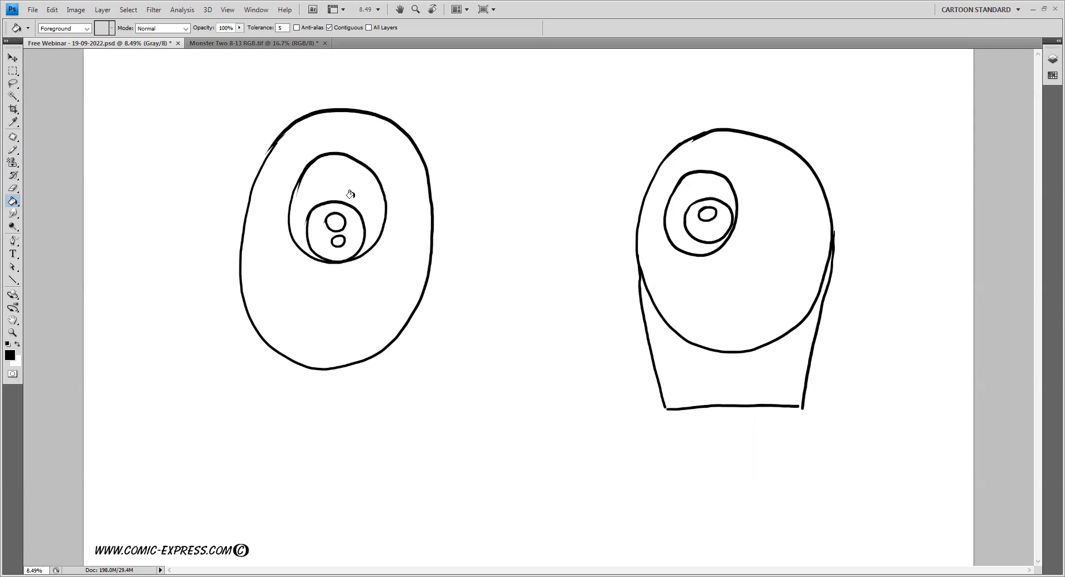
click(348, 228)
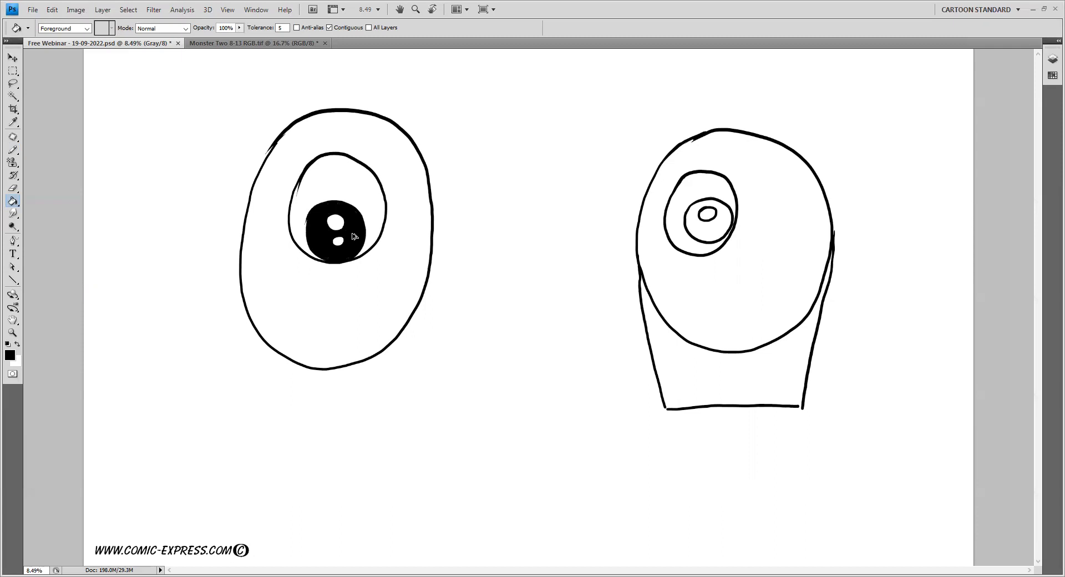
key(ctrl+z)
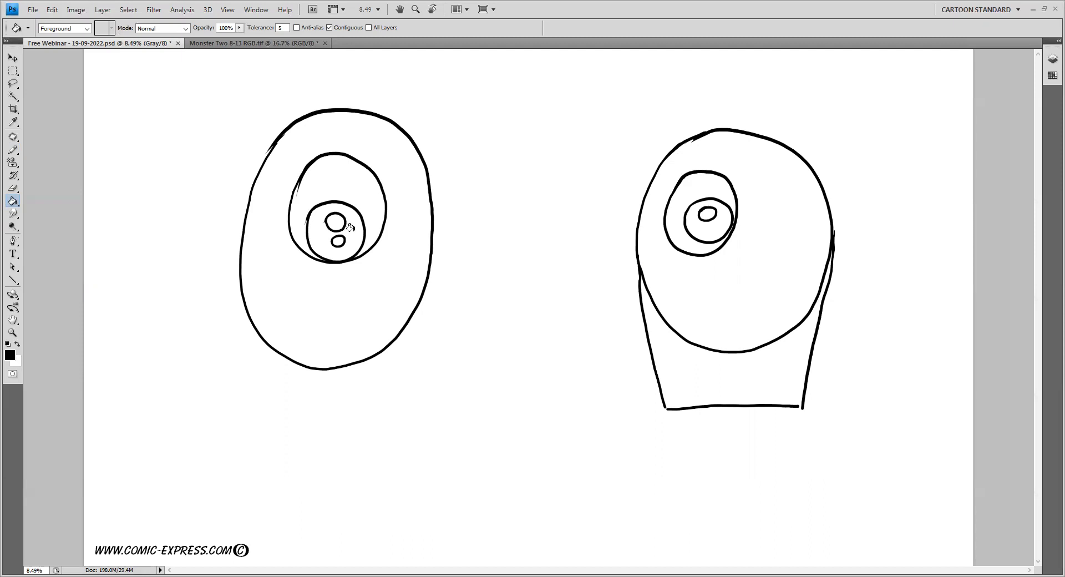
click(350, 227)
click(713, 228)
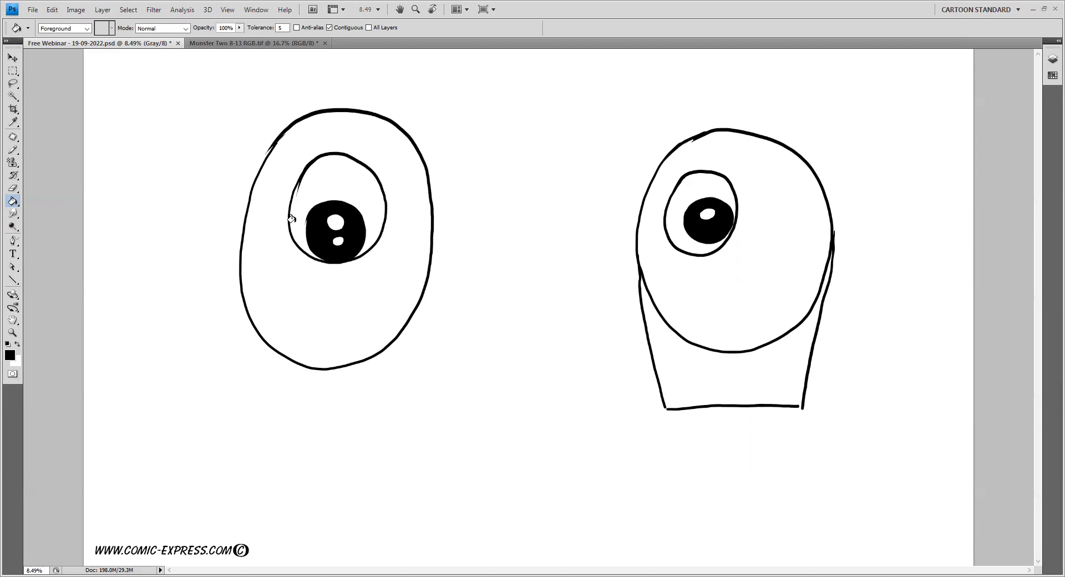
Paint white over the stray line end inside the upper left of the left figure's eye outline
key(x)
key(b)
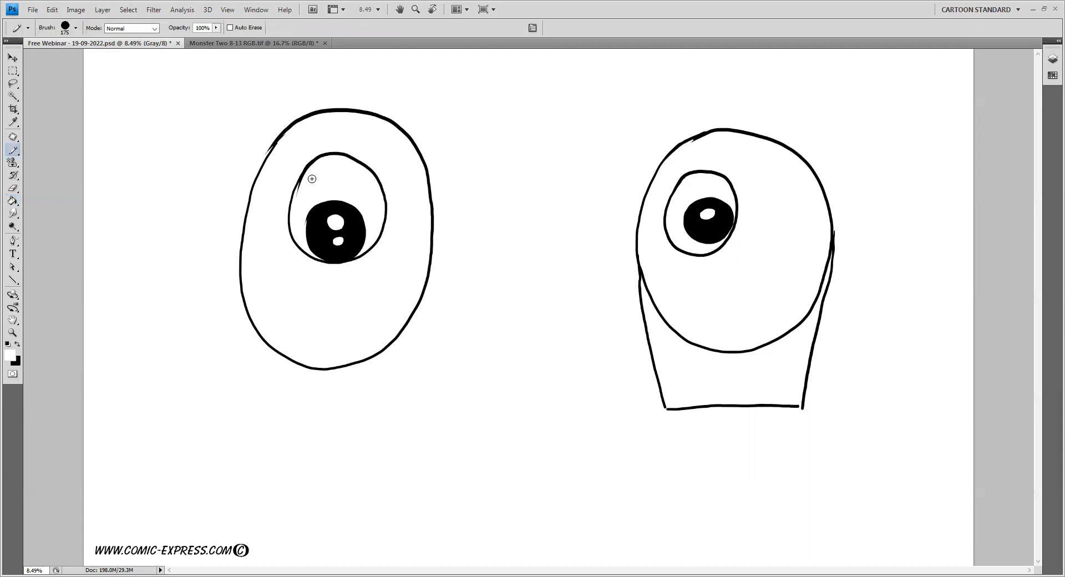
drag(301, 187, 304, 173)
Try three curved eyelashes on the left side of the left figure's eye, and undo them
key(x)
mouse_move(270, 192)
mouse_down()
mouse_move(290, 204)
mouse_move(278, 219)
mouse_up()
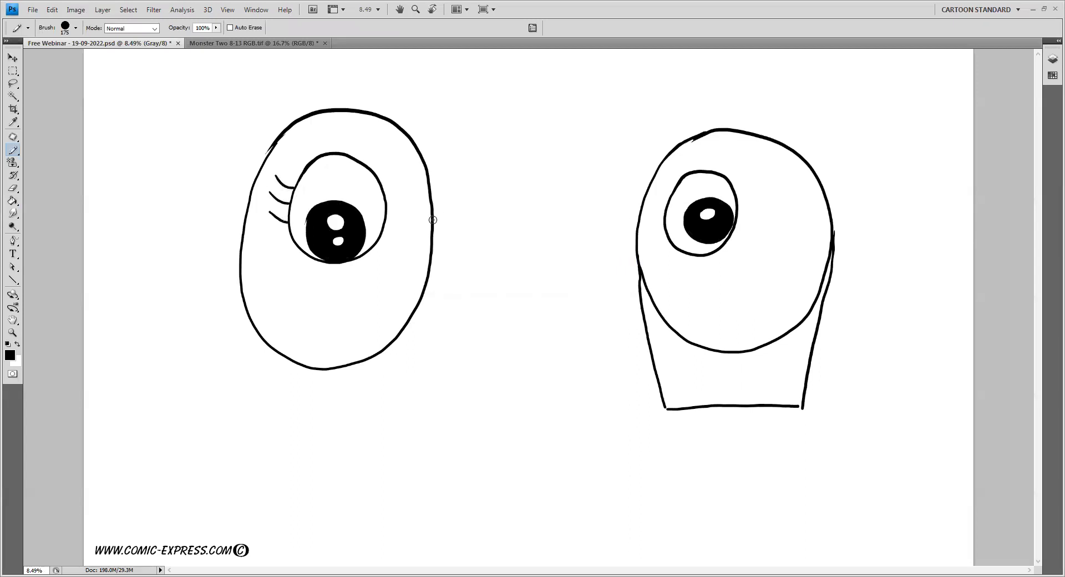
key(ctrl+alt+z)
key(ctrl+alt+z)
key(ctrl+alt+z)
Try three upswept eyelashes on each side of the left figure's eye, and undo all six
mouse_move(272, 176)
mouse_down()
mouse_move(293, 190)
mouse_move(289, 216)
mouse_up()
mouse_move(381, 186)
mouse_down()
mouse_move(403, 174)
mouse_move(400, 197)
mouse_up()
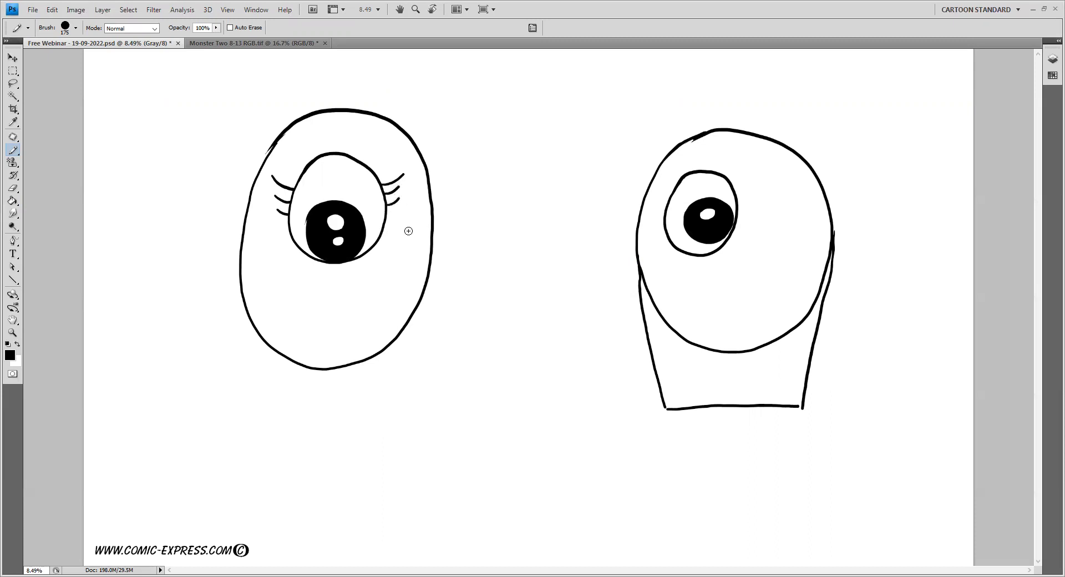
key(ctrl+alt+z)
key(ctrl+alt+z)
key(ctrl+alt+z)
key(ctrl+alt+z)
key(ctrl+alt+z)
key(ctrl+alt+z)
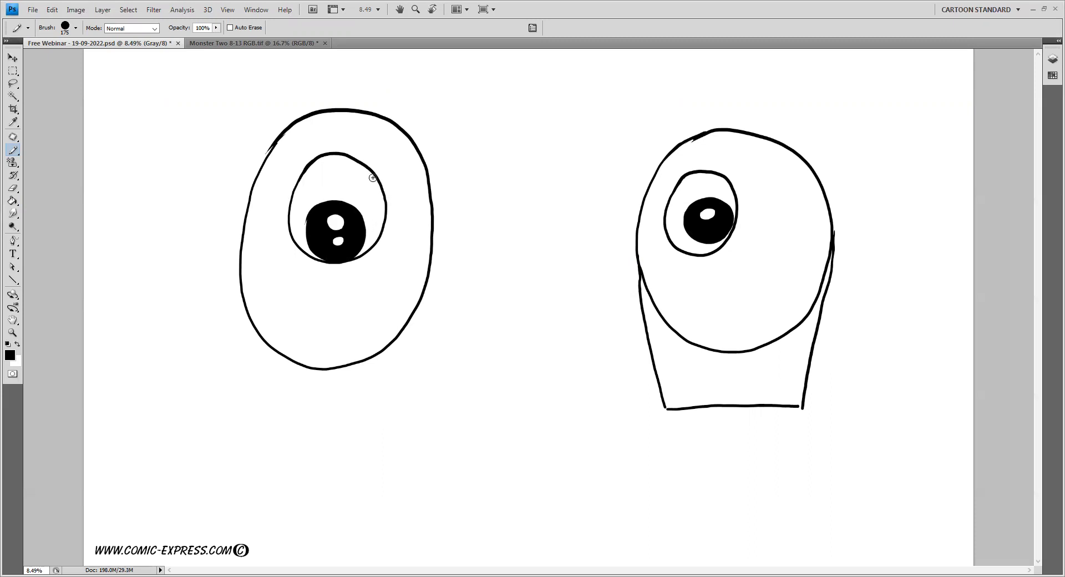
Try thick outlined eyelashes with black fill on both sides of the left figure's eye, and undo them
mouse_move(375, 174)
mouse_down()
mouse_move(400, 167)
mouse_move(382, 180)
mouse_move(400, 177)
mouse_move(390, 207)
mouse_up()
mouse_move(297, 176)
mouse_down()
mouse_move(280, 174)
mouse_move(291, 195)
mouse_move(277, 202)
mouse_move(287, 206)
mouse_up()
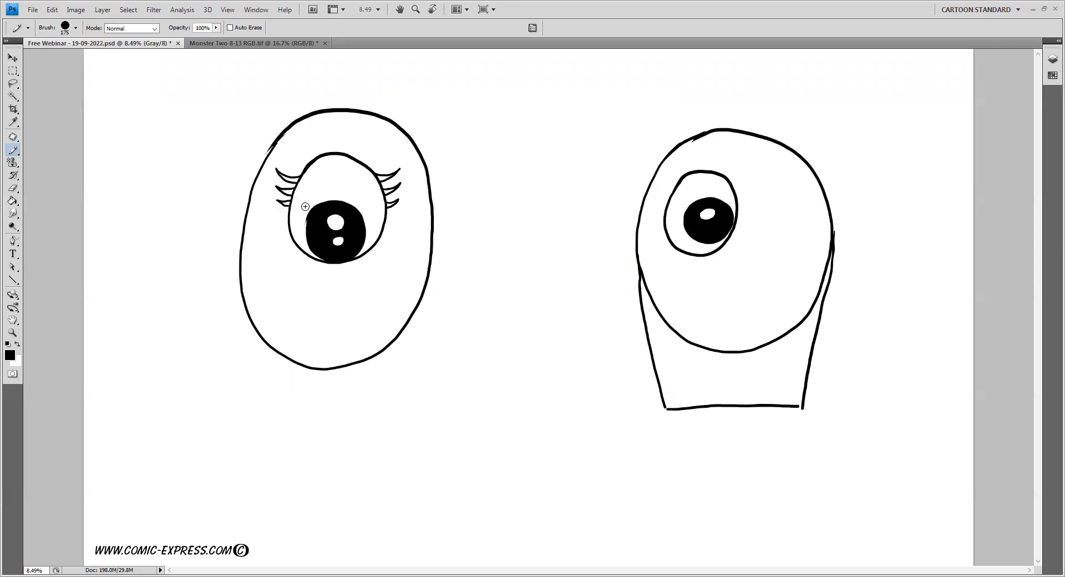
key(g)
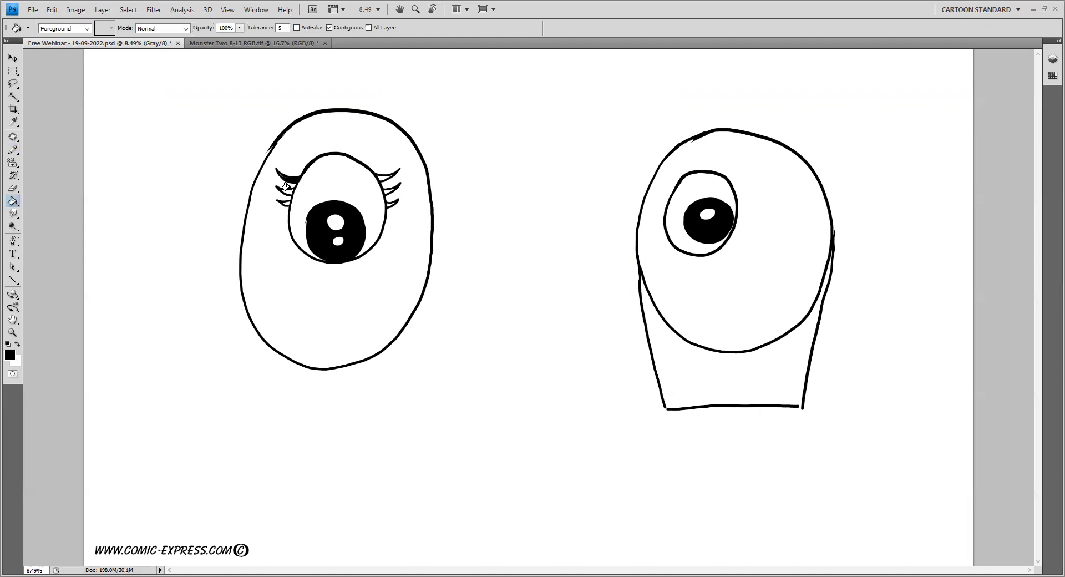
click(284, 203)
click(383, 180)
key(ctrl+z)
key(ctrl+alt+z)
key(ctrl+alt+z)
key(ctrl+alt+z)
key(ctrl+alt+z)
key(ctrl+alt+z)
Draw three thin curved eyelashes on each side of the left figure's eye with the black pencil
key(b)
drag(268, 179, 300, 177)
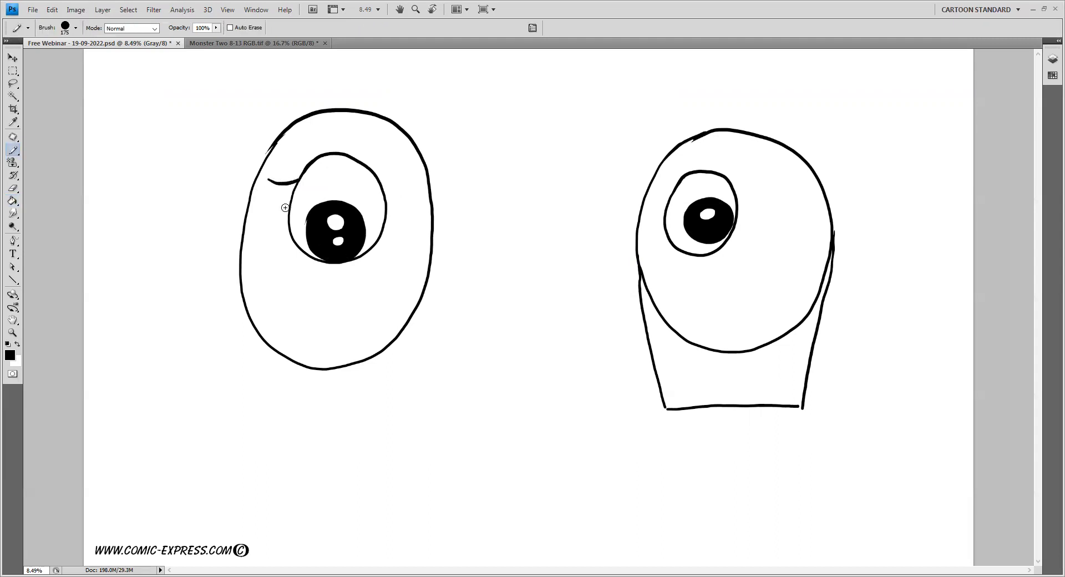
key(ctrl+z)
mouse_move(271, 180)
mouse_down()
mouse_move(295, 185)
mouse_move(289, 212)
mouse_up()
mouse_move(381, 184)
mouse_down()
mouse_move(400, 174)
mouse_move(406, 196)
mouse_up()
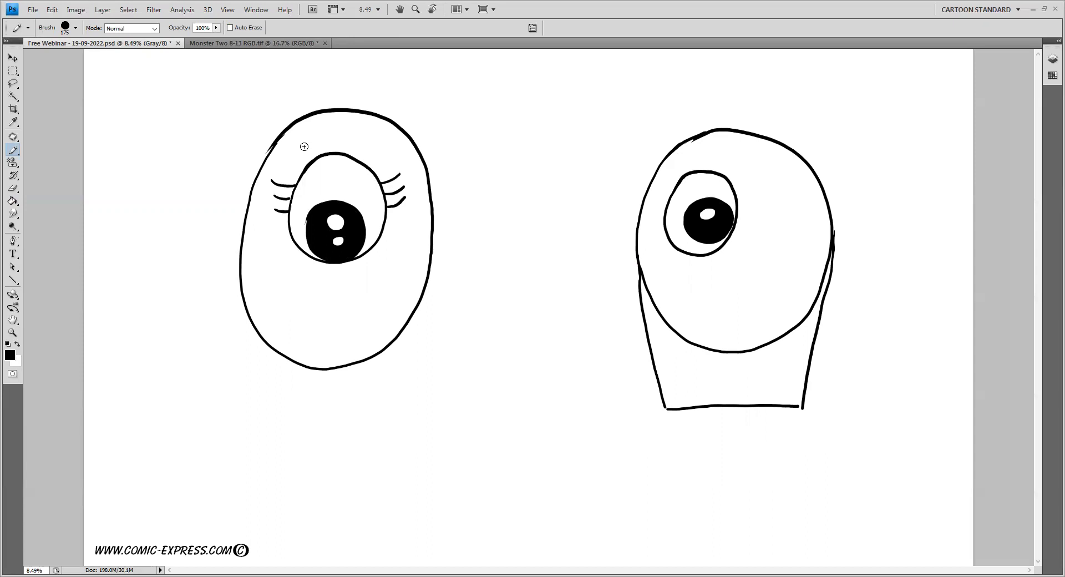
Draw an arched crescent eyebrow above the left figure's eye and fill it black
mouse_move(301, 153)
mouse_down()
mouse_move(335, 134)
mouse_move(363, 145)
mouse_up()
key(ctrl+z)
mouse_move(303, 150)
mouse_down()
mouse_move(341, 137)
mouse_move(369, 155)
mouse_up()
mouse_move(305, 147)
mouse_down()
mouse_move(340, 127)
mouse_move(370, 152)
mouse_up()
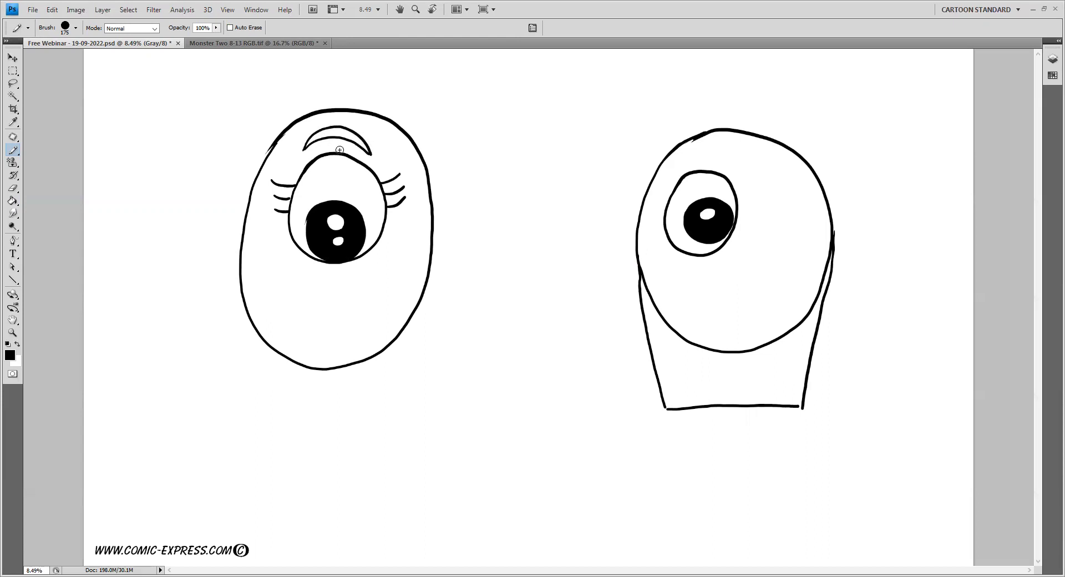
key(g)
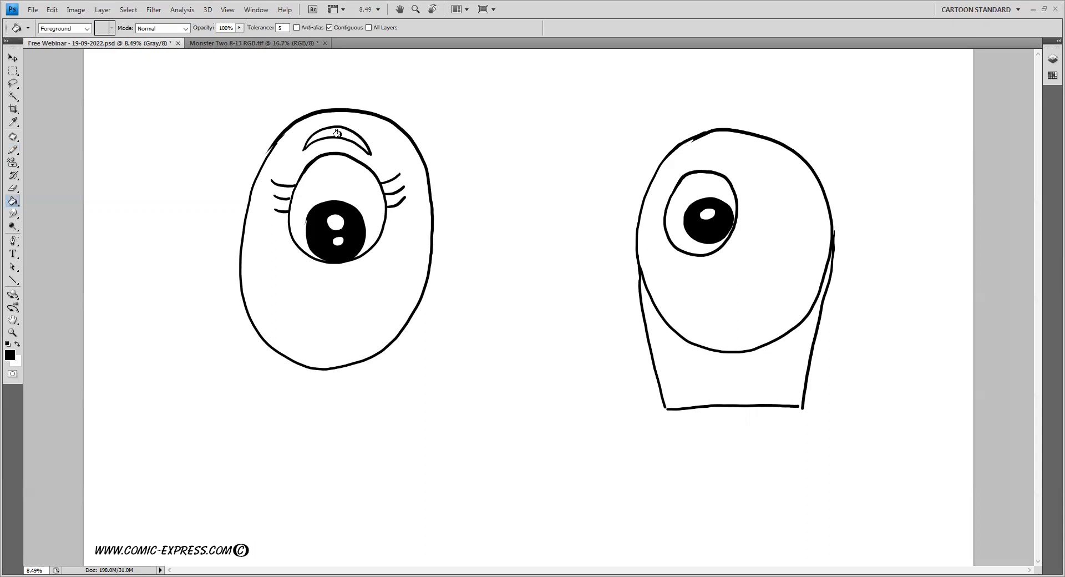
click(337, 130)
Try an extra black stroke over the middle eyelash on the left side of the left figure's eye, and undo it
key(x)
key(b)
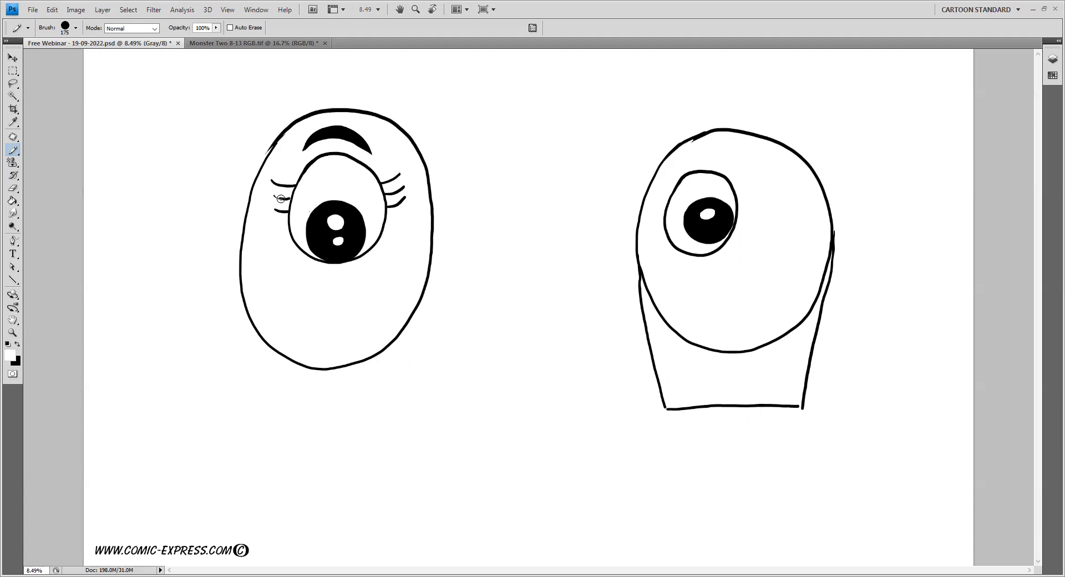
key(x)
drag(275, 195, 289, 198)
key(ctrl+z)
Paint out the stray line end at the upper left of the right figure's outline in white
key(x)
drag(693, 143, 702, 137)
Try a long curved brow across the right figure's eye with the outline above it erased, and undo it
key(x)
drag(665, 189, 757, 154)
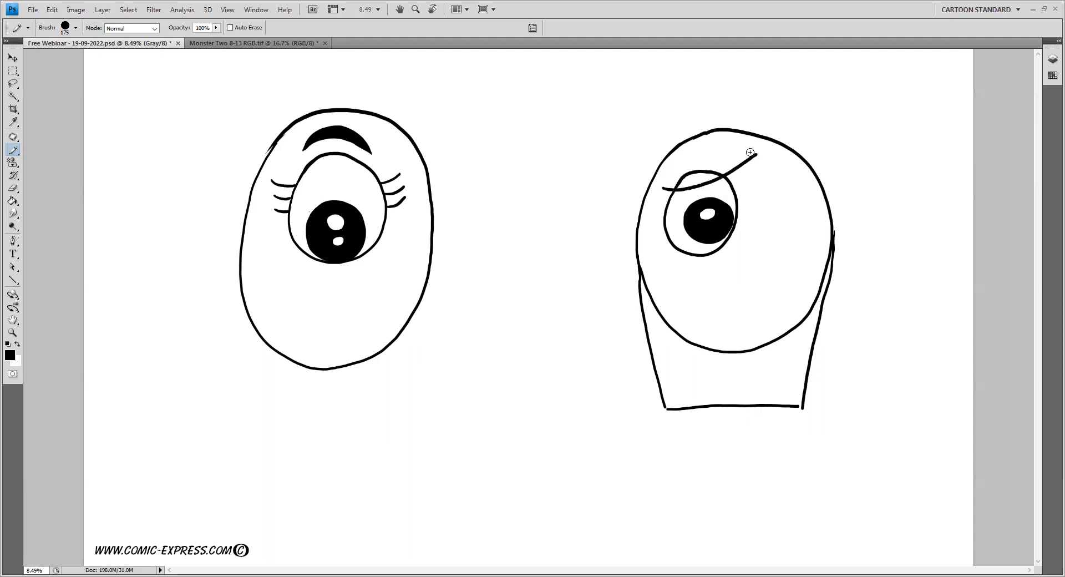
key(x)
mouse_move(682, 176)
mouse_down()
mouse_move(675, 184)
mouse_move(724, 174)
mouse_move(685, 174)
mouse_up()
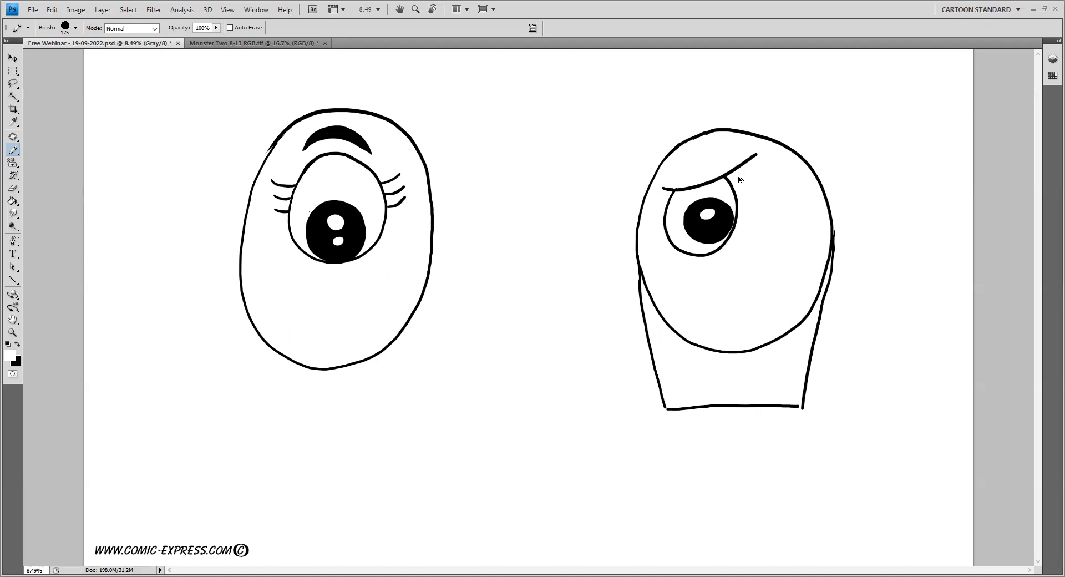
key(ctrl+alt+z)
key(ctrl+alt+z)
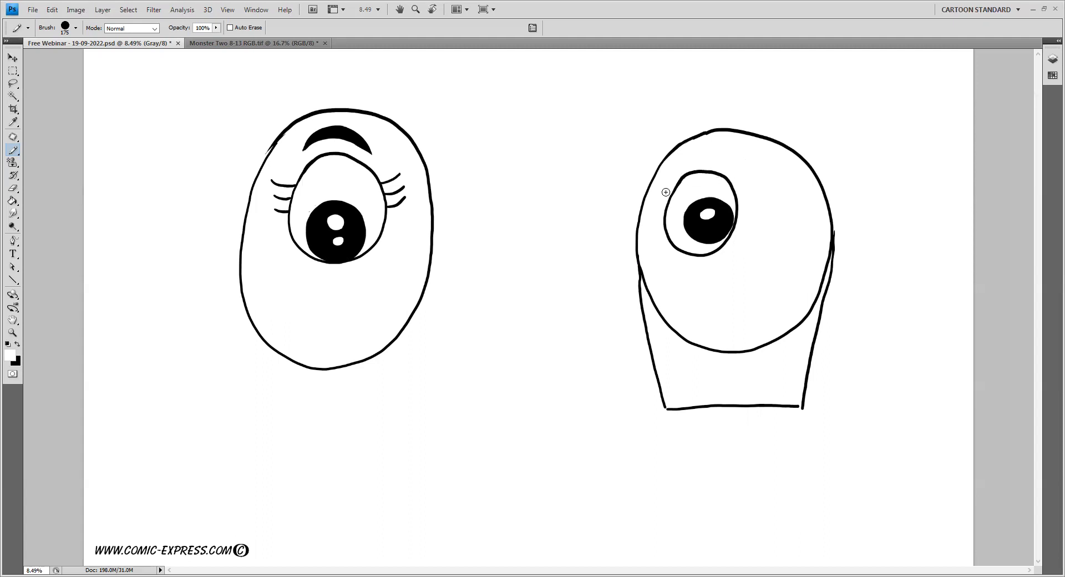
Try a straighter, shorter slanted brow across the right figure's eye with the outline above erased, and undo it
key(x)
drag(666, 191, 739, 165)
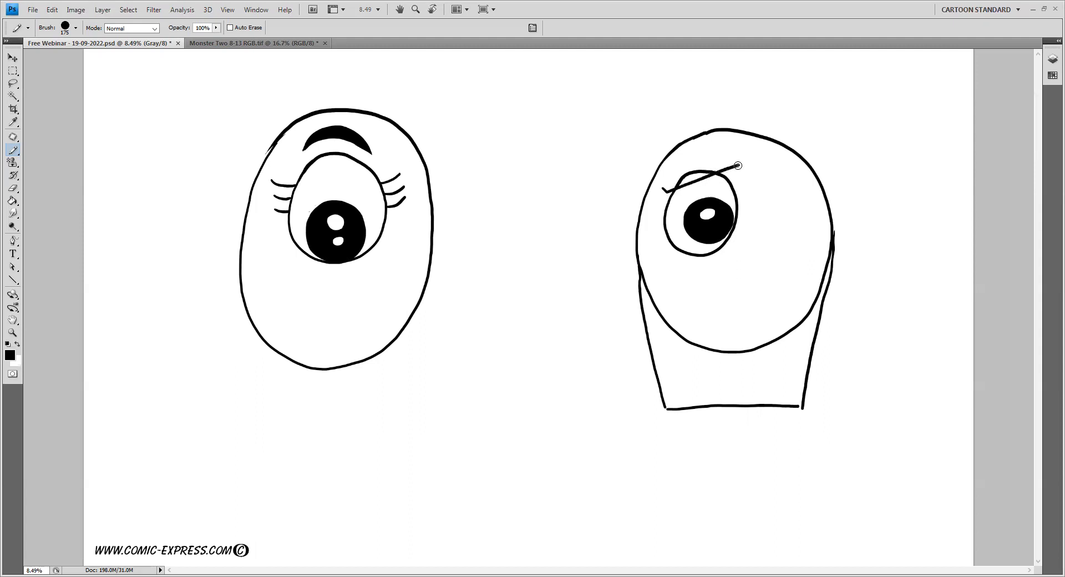
key(x)
mouse_move(688, 174)
mouse_down()
mouse_move(676, 185)
mouse_move(715, 171)
mouse_up()
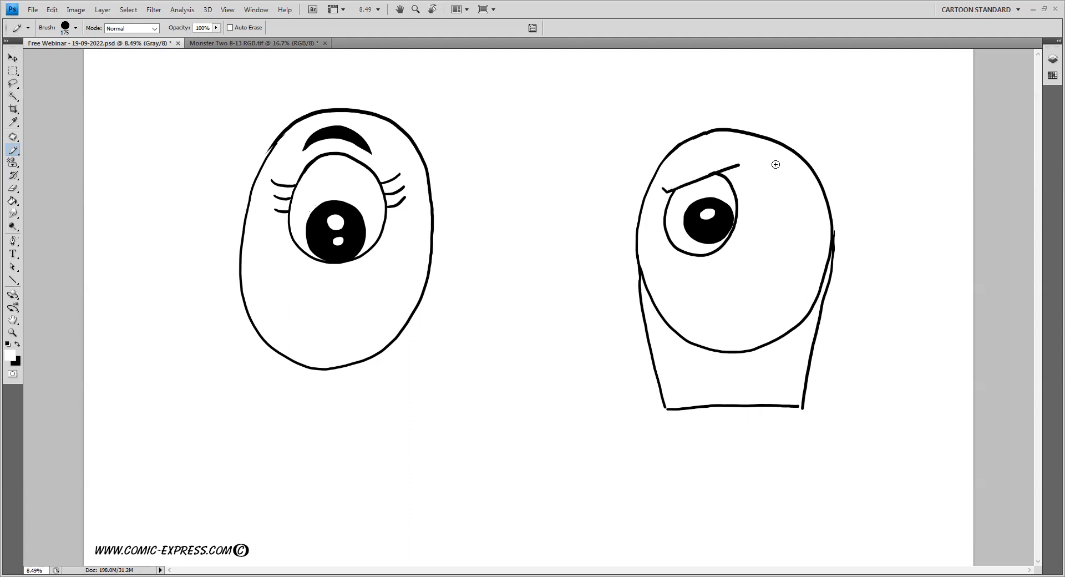
key(ctrl+alt+z)
key(ctrl+alt+z)
key(ctrl+alt+z)
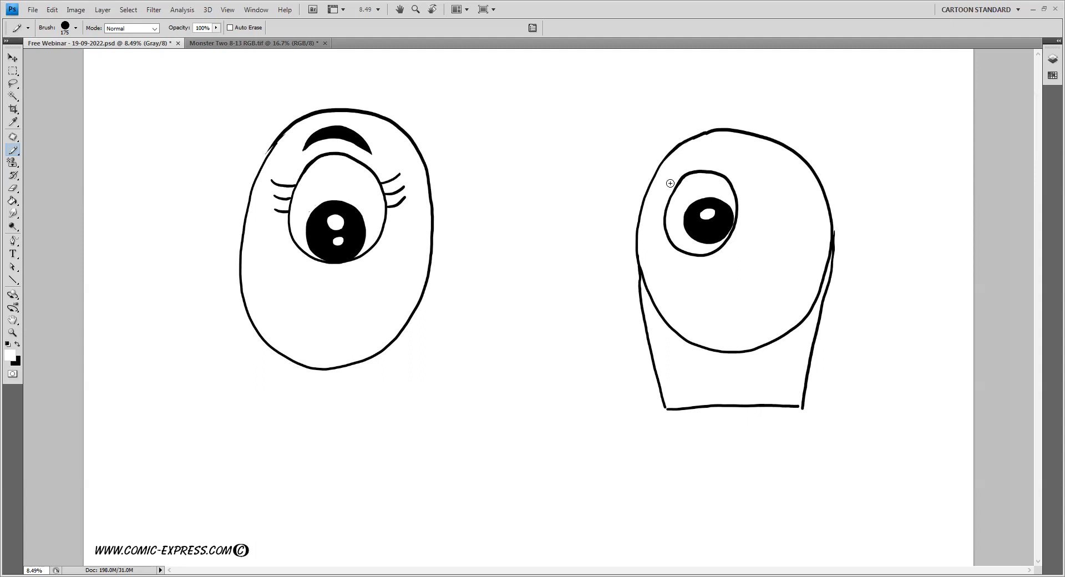
Draw a curved angry brow rising across the top of the right figure's eye and erase the eye outline above it
key(x)
mouse_move(668, 181)
mouse_down()
mouse_move(710, 186)
mouse_move(753, 164)
mouse_move(752, 178)
mouse_move(767, 189)
mouse_up()
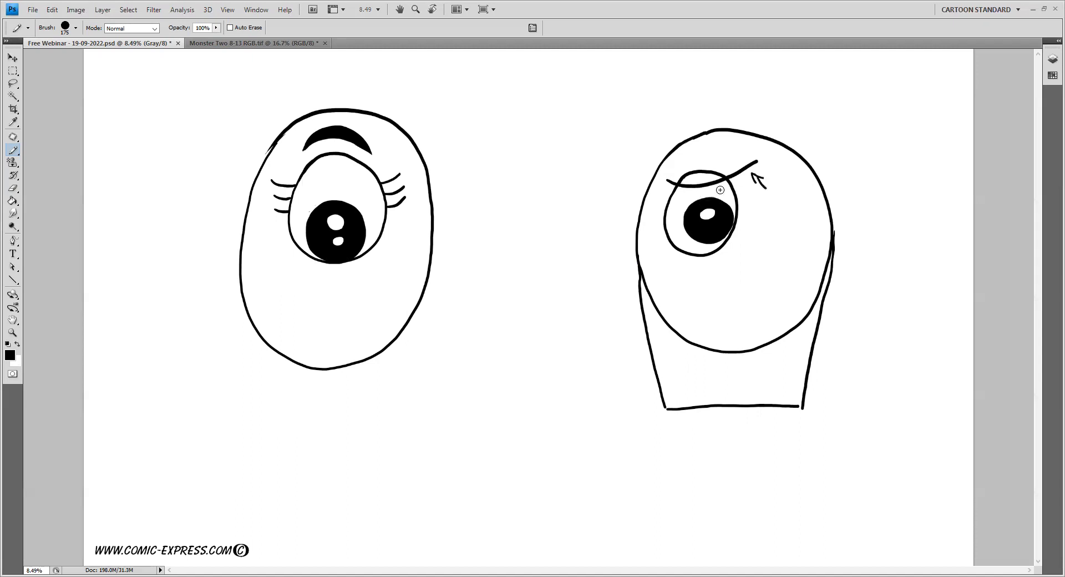
mouse_move(620, 241)
mouse_down()
mouse_move(582, 247)
mouse_move(589, 253)
mouse_up()
key(ctrl+z)
key(ctrl+alt+z)
key(ctrl+alt+z)
key(x)
mouse_move(683, 180)
mouse_down()
mouse_move(701, 168)
mouse_move(725, 174)
mouse_up()
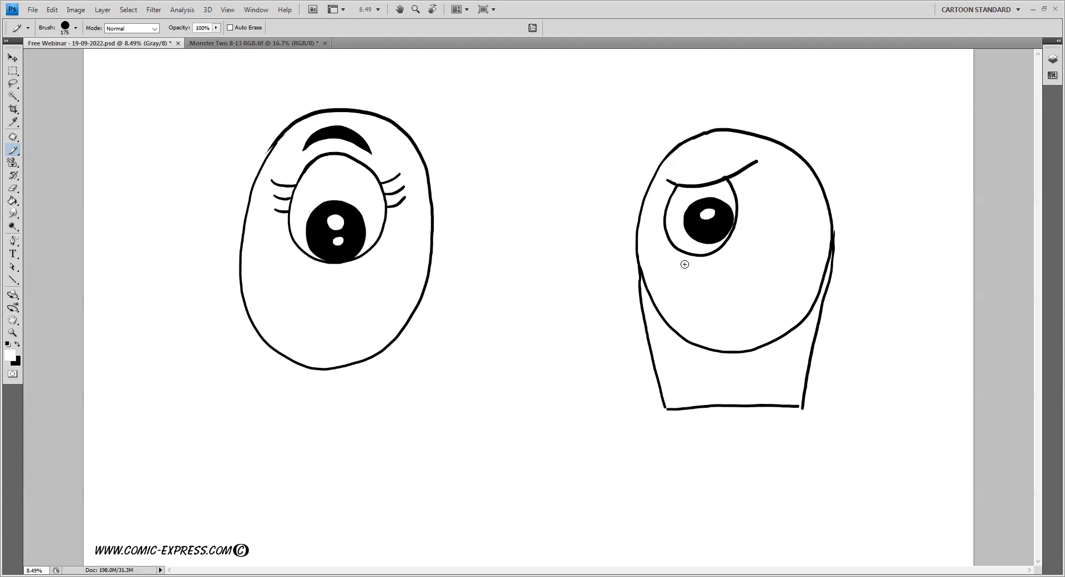
Draw two curved black lines as bags beneath the right figure's eye
key(x)
mouse_move(669, 240)
mouse_down()
mouse_move(691, 263)
mouse_move(713, 261)
mouse_move(737, 233)
mouse_move(740, 202)
mouse_move(729, 200)
mouse_up()
mouse_move(676, 251)
mouse_down()
mouse_move(693, 266)
mouse_move(720, 262)
mouse_move(742, 226)
mouse_up()
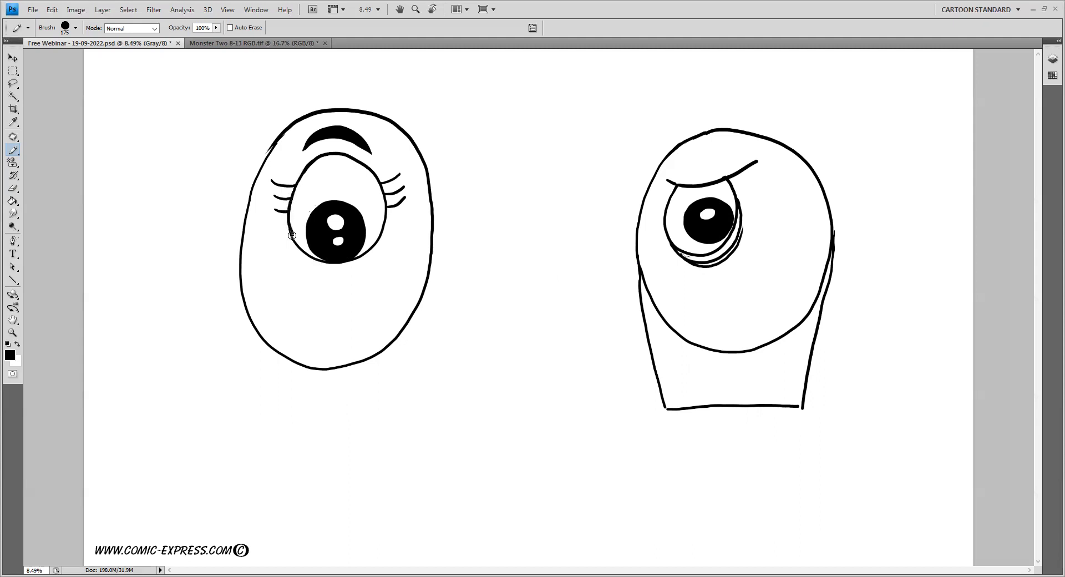
Thicken the left figure's eye outline along its sides and lower edge
drag(297, 242, 336, 261)
key(ctrl+z)
drag(307, 163, 291, 206)
mouse_move(301, 249)
mouse_down()
mouse_move(326, 262)
mouse_move(364, 251)
mouse_up()
mouse_move(385, 212)
mouse_down()
mouse_move(353, 261)
mouse_move(361, 277)
mouse_move(333, 259)
mouse_move(303, 274)
mouse_move(365, 266)
mouse_up()
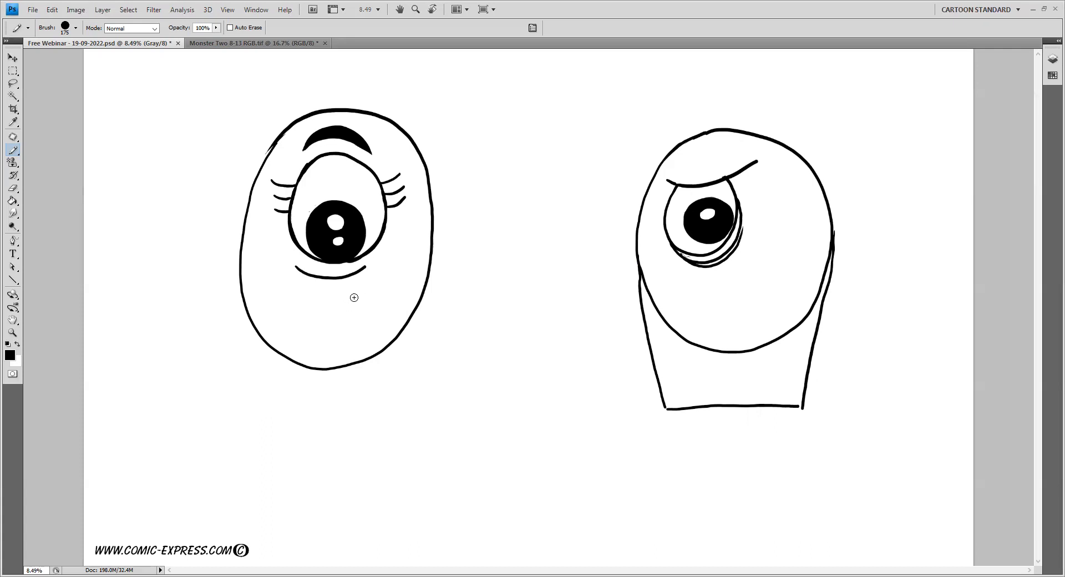
Try end strokes on the curved line under the left figure's eye, undo them, and redraw the line closer to the eye
drag(295, 260, 292, 275)
mouse_move(365, 261)
mouse_down()
mouse_move(375, 276)
mouse_move(331, 282)
mouse_move(339, 277)
mouse_up()
key(ctrl+alt+z)
key(ctrl+alt+z)
key(ctrl+alt+z)
mouse_move(298, 257)
mouse_down()
mouse_move(344, 272)
mouse_move(371, 262)
mouse_up()
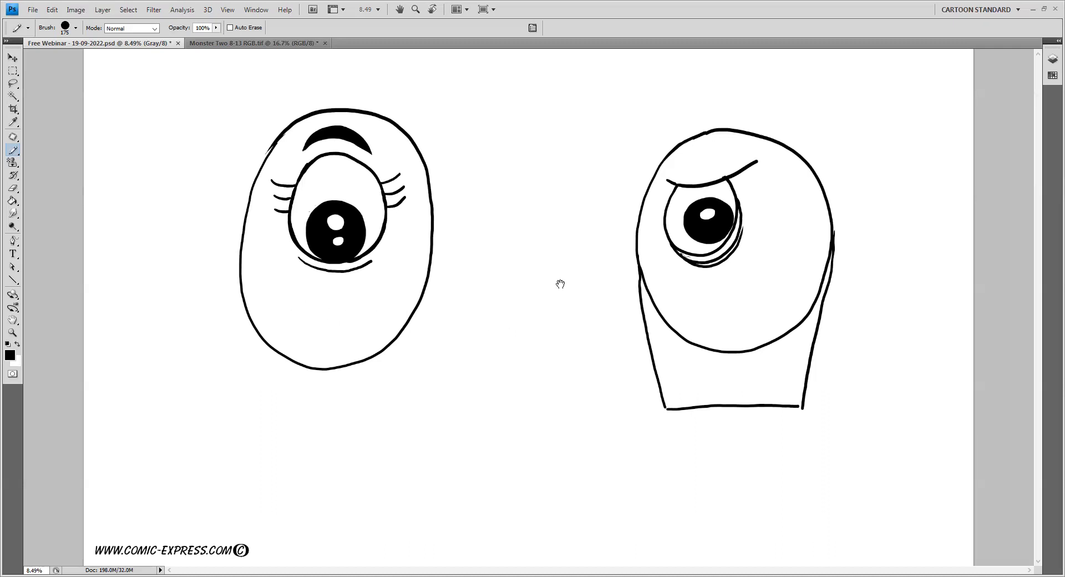
Erase the lower arc of the circle inside the right figure so that head and body form one shape
click(669, 292)
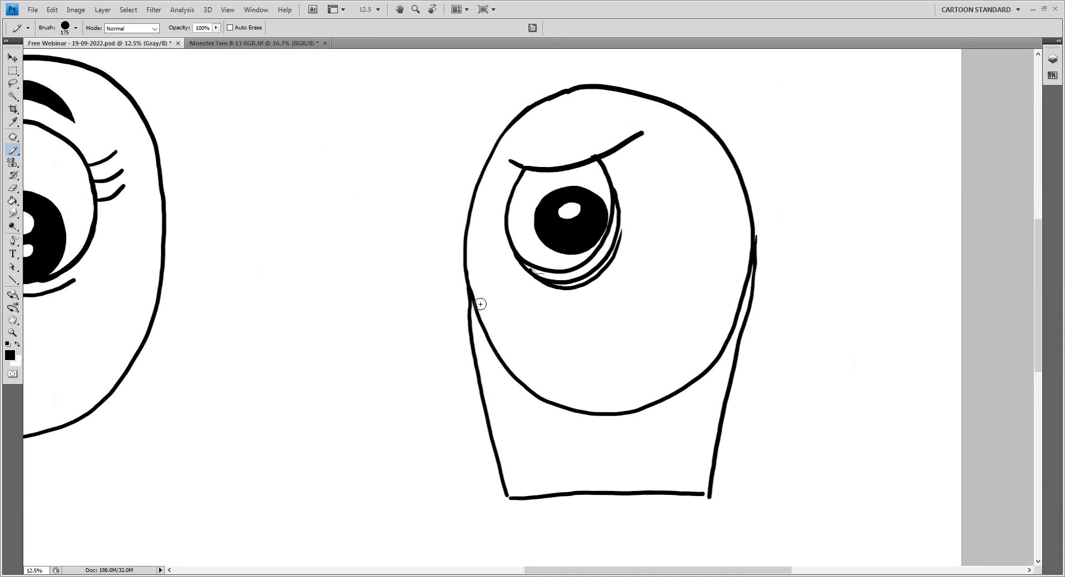
key(x)
mouse_move(491, 345)
mouse_down()
mouse_move(473, 284)
mouse_move(497, 354)
mouse_move(489, 347)
mouse_move(532, 389)
mouse_move(521, 393)
mouse_move(583, 412)
mouse_move(632, 411)
mouse_move(538, 401)
mouse_move(609, 410)
mouse_move(660, 398)
mouse_move(635, 419)
mouse_move(680, 384)
mouse_move(690, 391)
mouse_move(719, 356)
mouse_up()
mouse_move(747, 263)
mouse_down()
mouse_move(721, 362)
mouse_move(734, 322)
mouse_move(699, 380)
mouse_move(646, 419)
mouse_move(667, 373)
mouse_move(640, 337)
mouse_move(498, 277)
mouse_move(603, 311)
mouse_move(521, 309)
mouse_move(682, 272)
mouse_move(653, 310)
mouse_move(596, 343)
mouse_move(586, 374)
mouse_move(613, 348)
mouse_move(623, 274)
mouse_up()
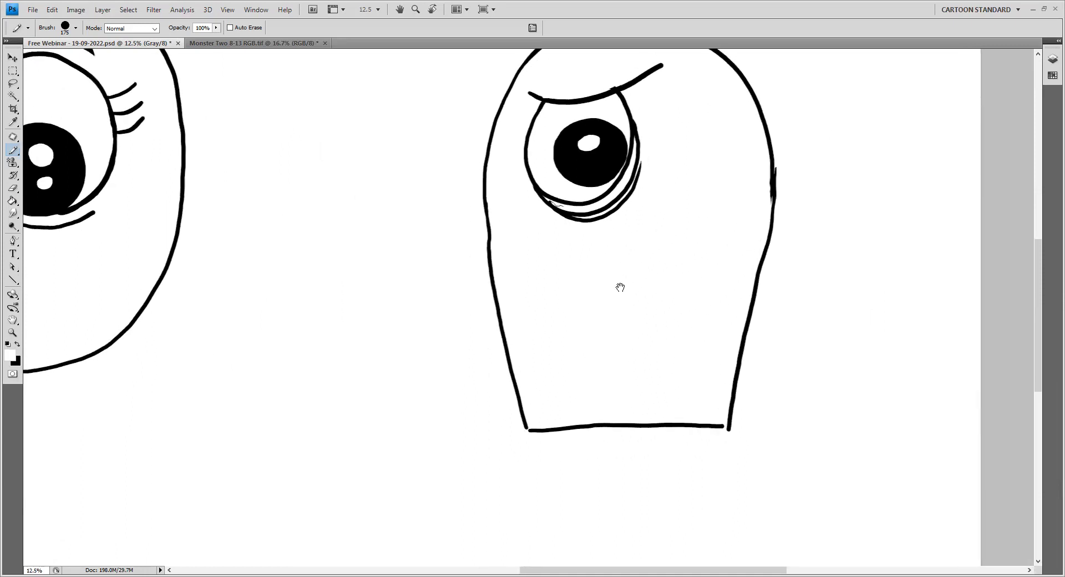
Try a large black X across the lower part of the right figure's body, and undo both strokes
ctrl+alt+click(593, 312)
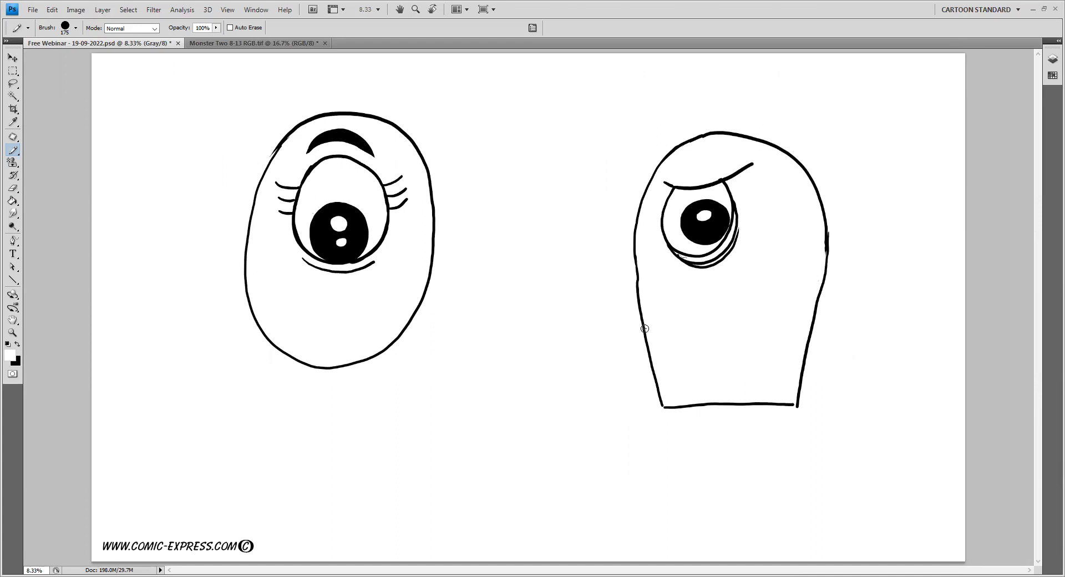
key(x)
drag(665, 304, 776, 374)
drag(684, 377, 773, 309)
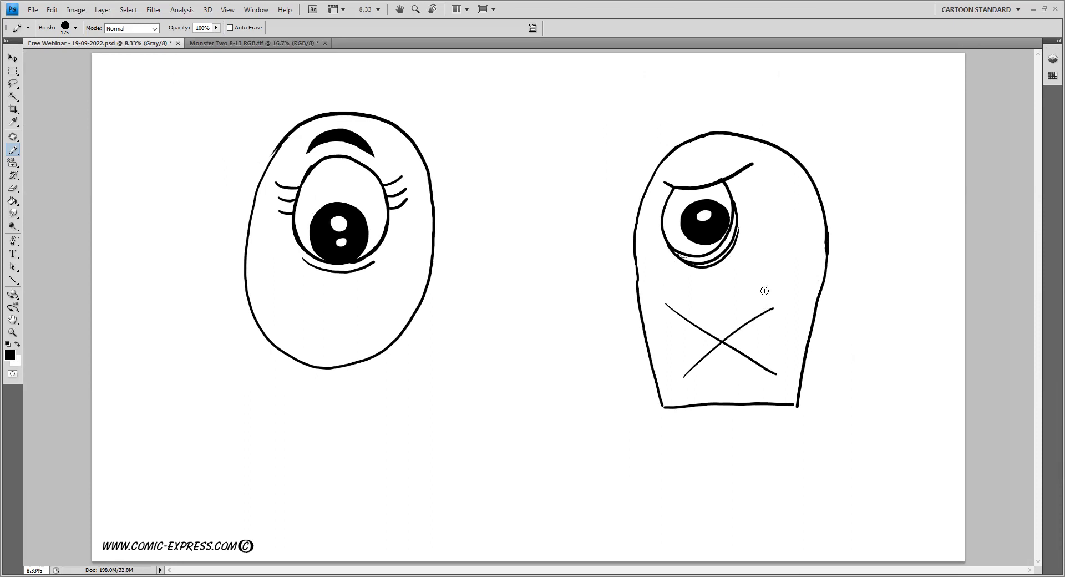
key(ctrl+alt+z)
key(ctrl+alt+z)
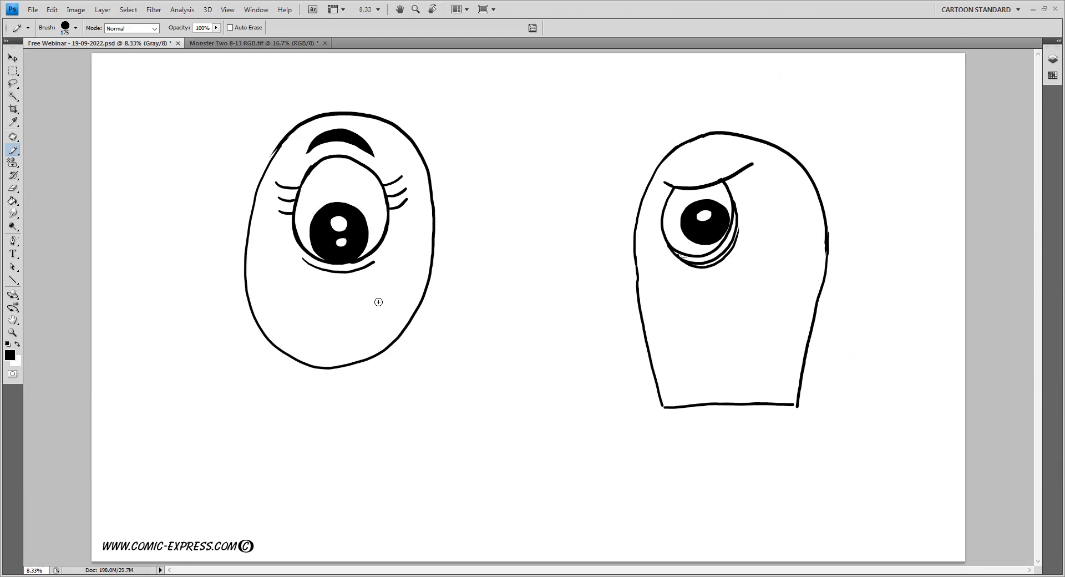
Try a wide smile with short corner strokes low on the left figure's face, and undo it
key(ctrl+plus)
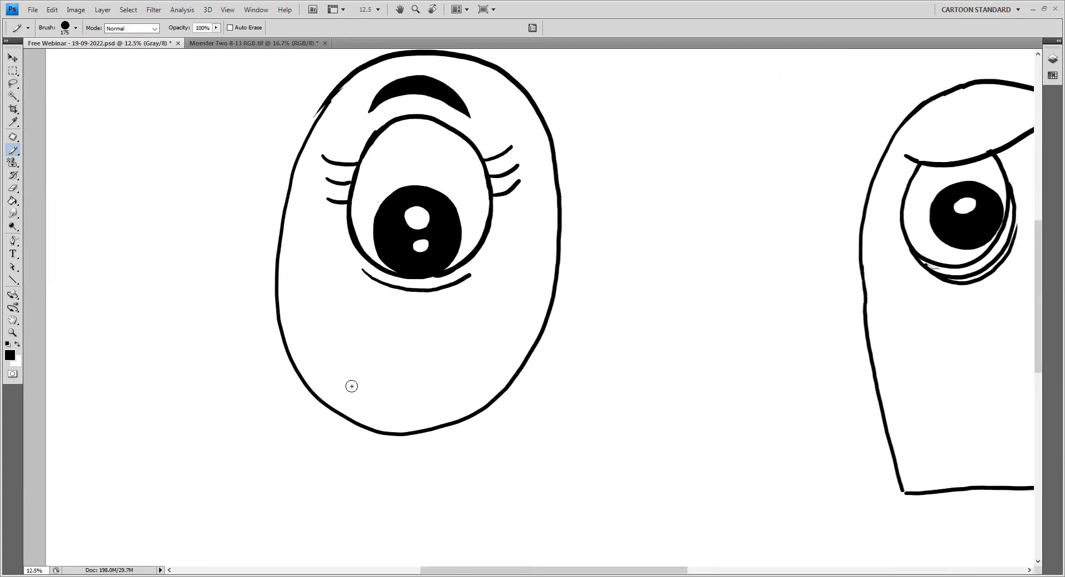
mouse_move(315, 341)
mouse_down()
mouse_move(359, 380)
mouse_move(392, 393)
mouse_move(437, 391)
mouse_move(493, 354)
mouse_up()
drag(308, 344, 331, 332)
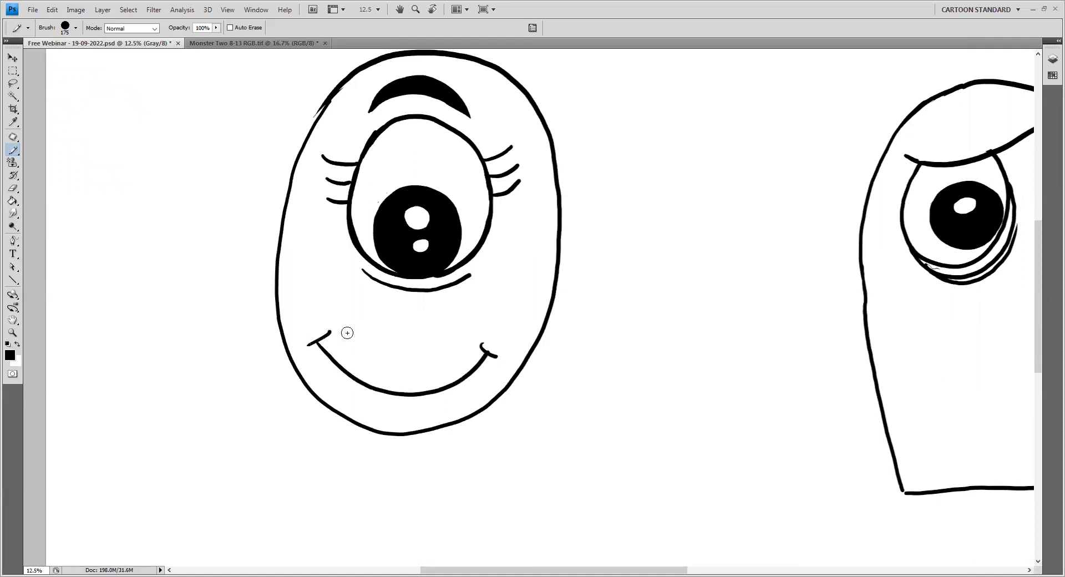
mouse_move(412, 306)
mouse_down()
mouse_move(430, 330)
mouse_move(413, 368)
mouse_up()
key(ctrl+alt+z)
key(ctrl+alt+z)
key(ctrl+alt+z)
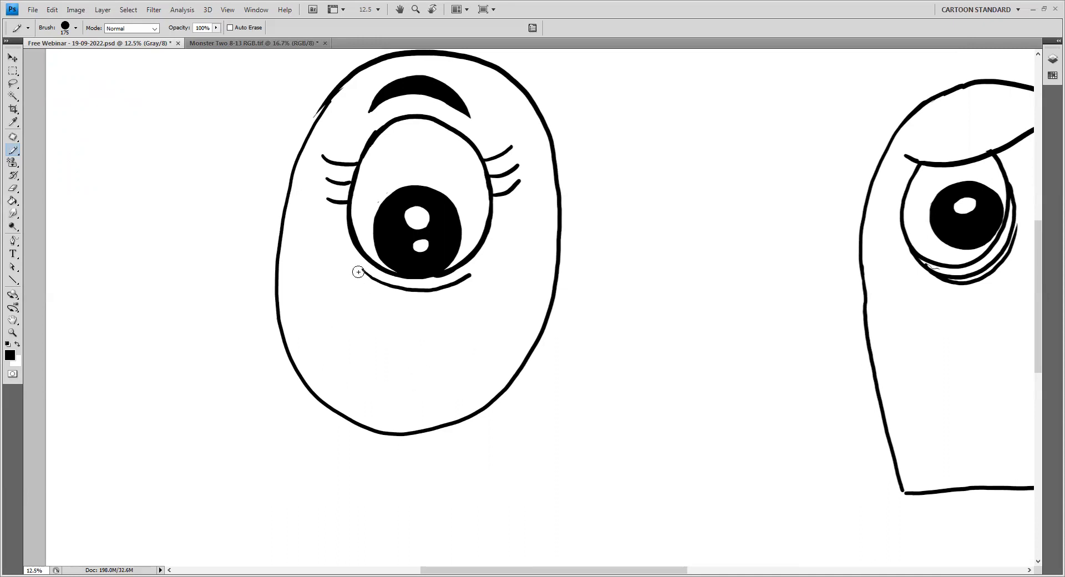
Erase the curved line under the left figure's eye with white
key(x)
mouse_move(358, 269)
mouse_down()
mouse_move(409, 289)
mouse_move(380, 283)
mouse_move(452, 287)
mouse_up()
key(x)
Try a wide smile wrapping closely under the left figure's eye with two small lines below it, and undo all strokes
mouse_move(320, 228)
mouse_down()
mouse_move(373, 292)
mouse_move(425, 306)
mouse_move(484, 290)
mouse_move(530, 246)
mouse_up()
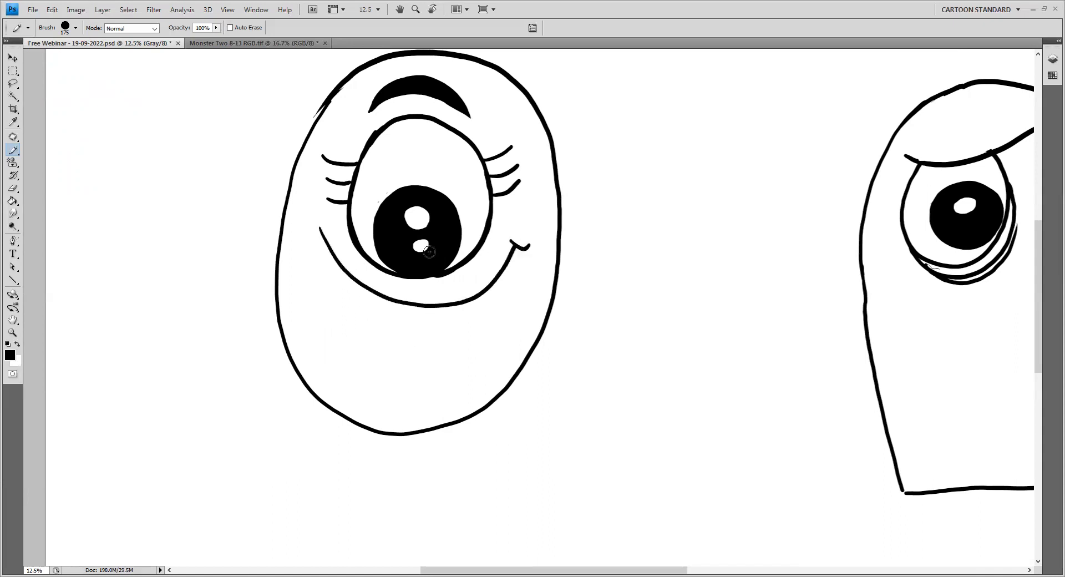
drag(304, 231, 324, 221)
drag(413, 327, 424, 342)
mouse_move(343, 380)
mouse_down()
mouse_move(358, 398)
mouse_move(457, 390)
mouse_up()
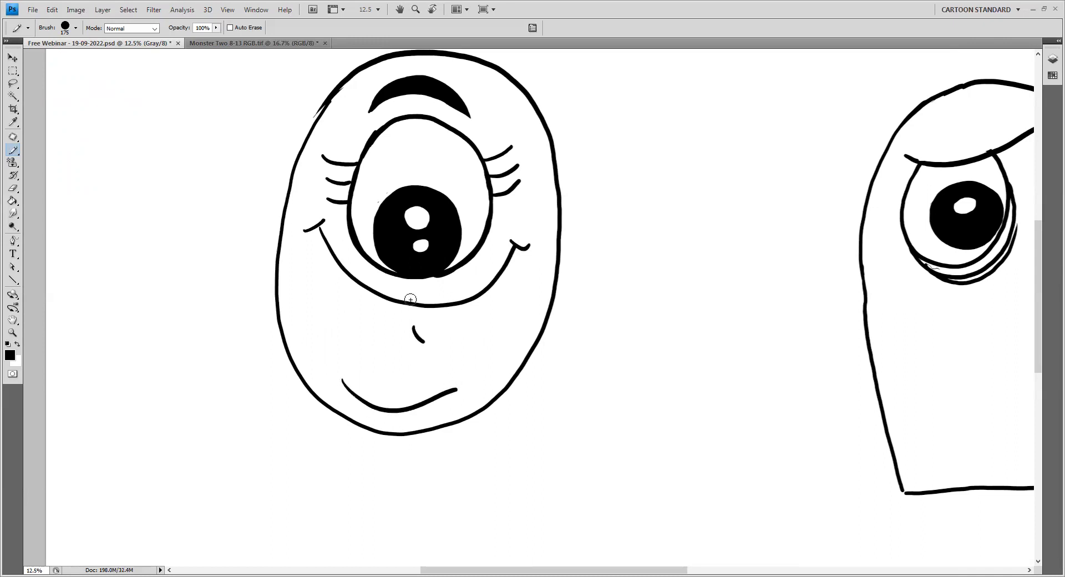
key(ctrl+alt+z)
key(ctrl+alt+z)
key(ctrl+alt+z)
key(ctrl+alt+z)
key(ctrl+alt+z)
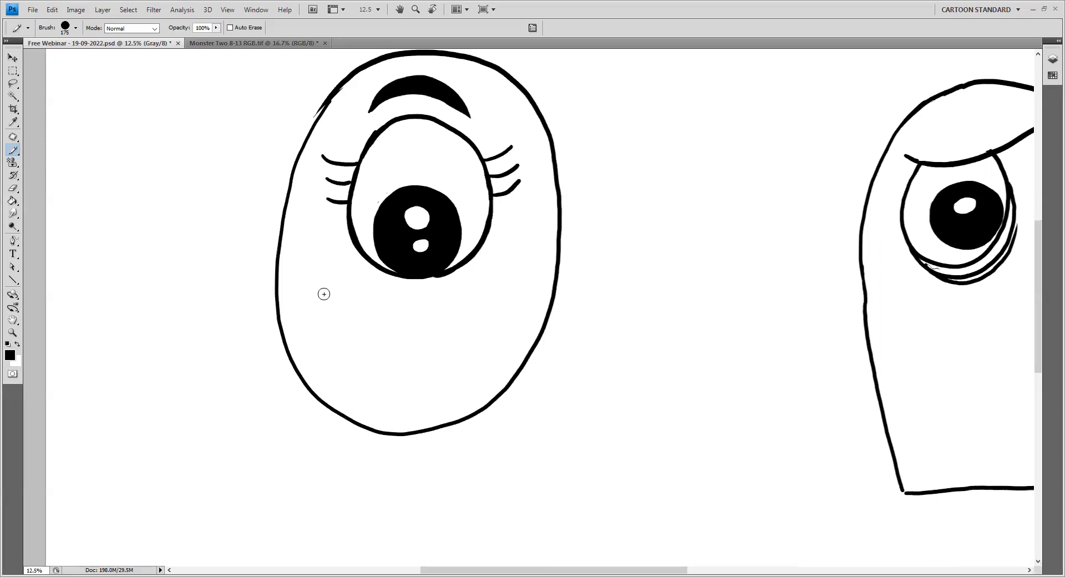
Try a tiny smile with two front teeth on the left figure's lower face, and undo it
mouse_move(386, 332)
mouse_down()
mouse_move(411, 340)
mouse_move(428, 322)
mouse_move(438, 333)
mouse_move(390, 326)
mouse_move(399, 349)
mouse_move(412, 342)
mouse_move(409, 353)
mouse_up()
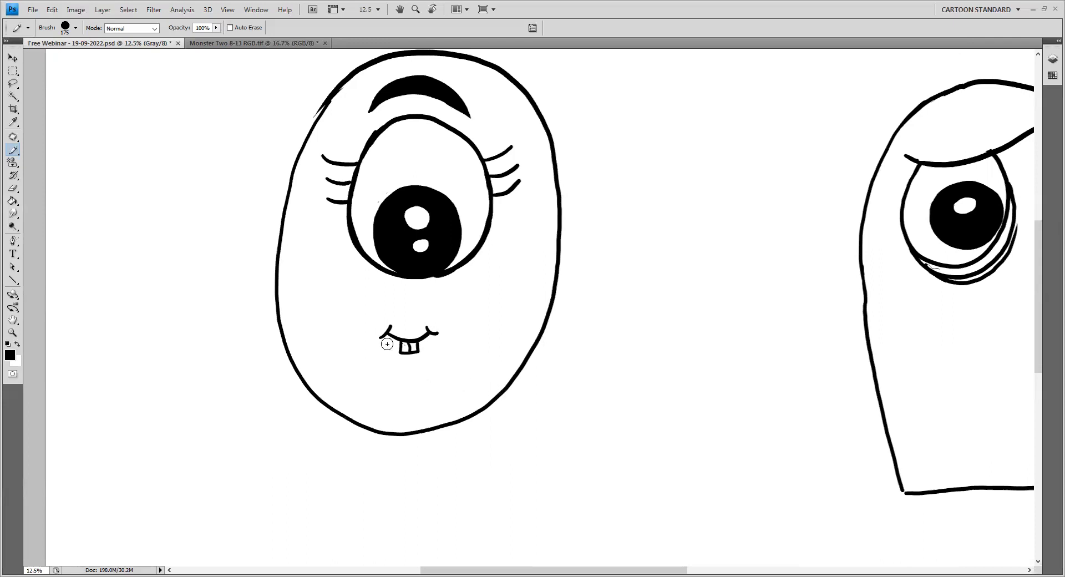
key(ctrl+alt+z)
key(ctrl+alt+z)
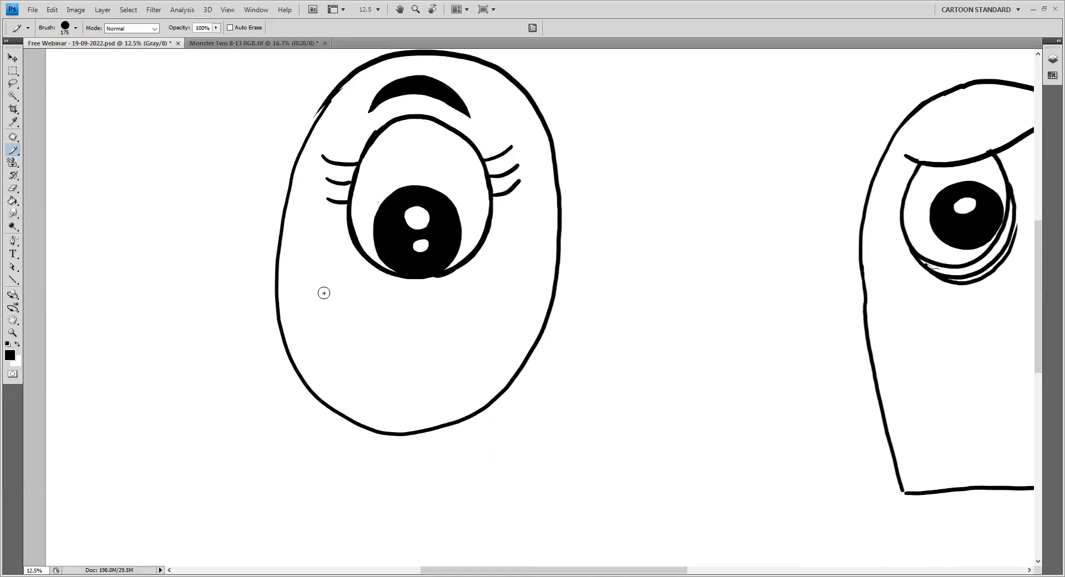
Draw a wide smile curve below the left figure's eye, try strokes at its corners, and undo only those strokes
mouse_move(325, 295)
mouse_down()
mouse_move(372, 329)
mouse_move(413, 335)
mouse_move(470, 320)
mouse_move(511, 283)
mouse_up()
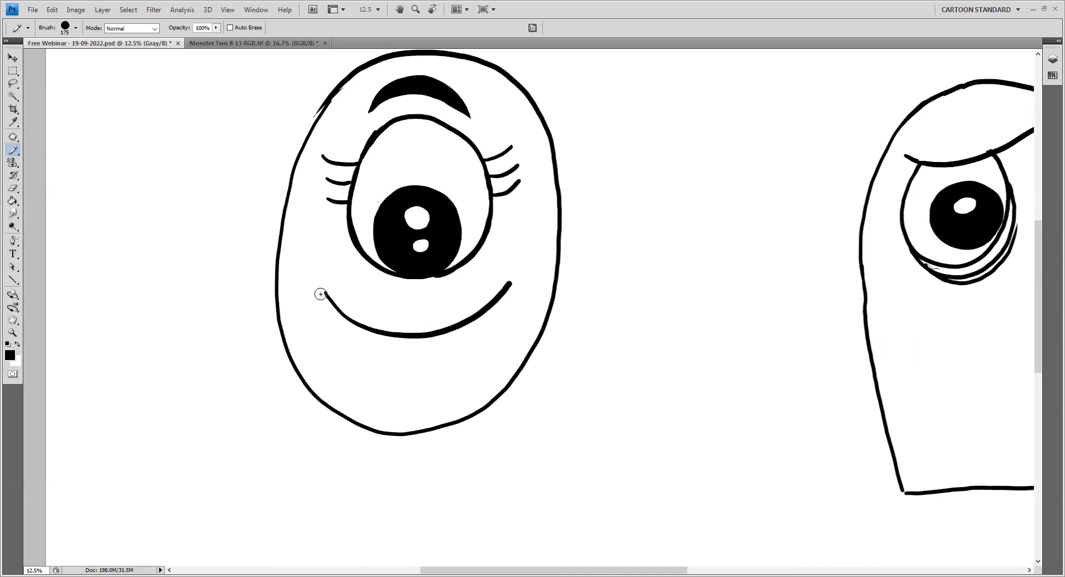
drag(315, 293, 333, 279)
drag(506, 270, 524, 287)
key(ctrl+alt+z)
key(ctrl+alt+z)
Try curved corner and cheek creases around the left figure's smile, undo them, and draw a short flared stroke at each corner instead
drag(317, 304, 330, 271)
mouse_move(502, 277)
mouse_down()
mouse_move(519, 297)
mouse_move(527, 278)
mouse_move(536, 283)
mouse_up()
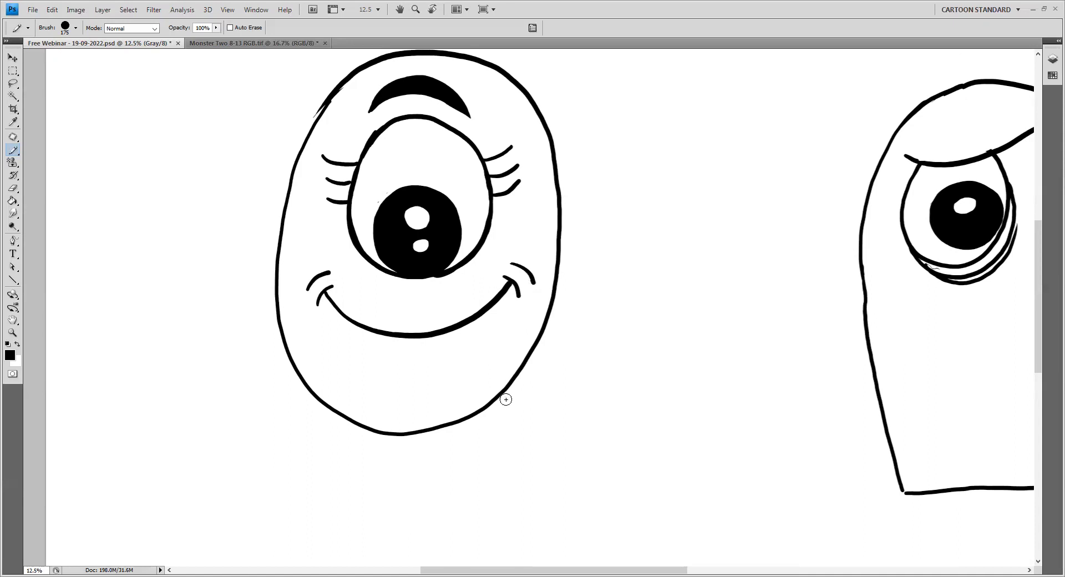
drag(472, 357, 474, 380)
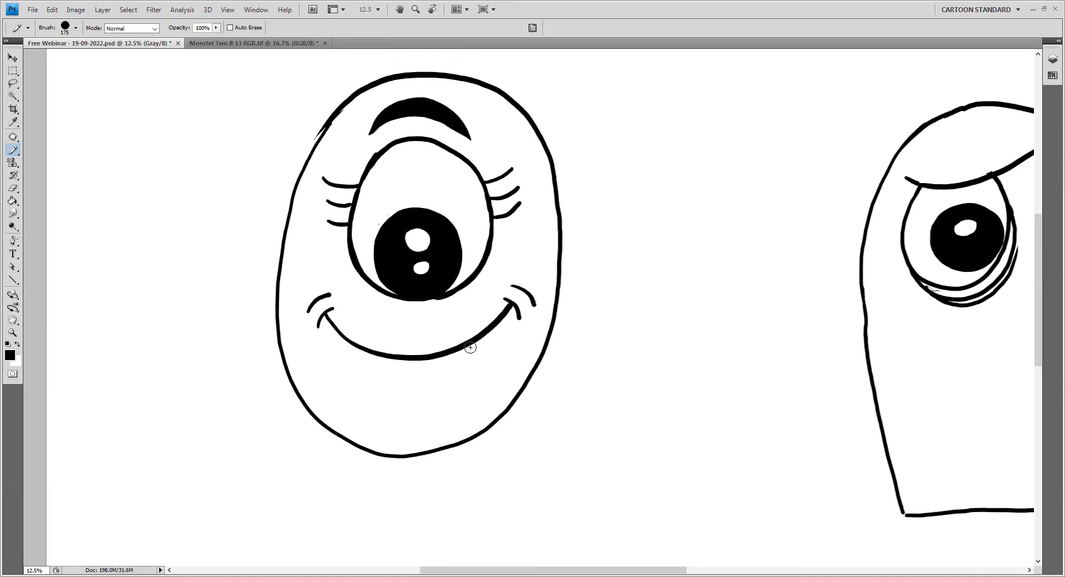
key(ctrl+alt+z)
key(ctrl+alt+z)
key(ctrl+alt+z)
key(ctrl+alt+z)
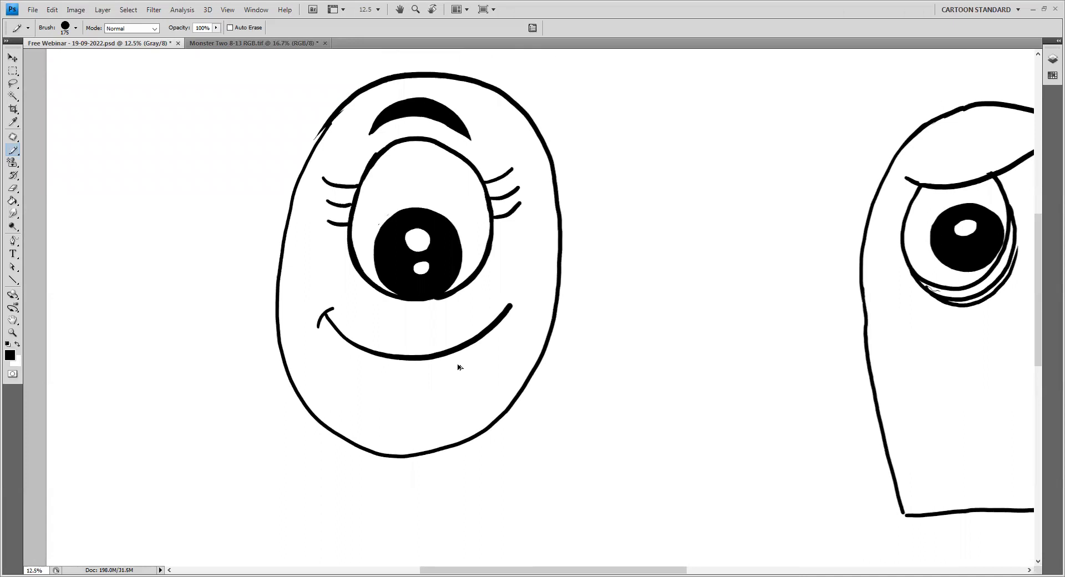
drag(304, 321, 336, 302)
drag(505, 287, 525, 314)
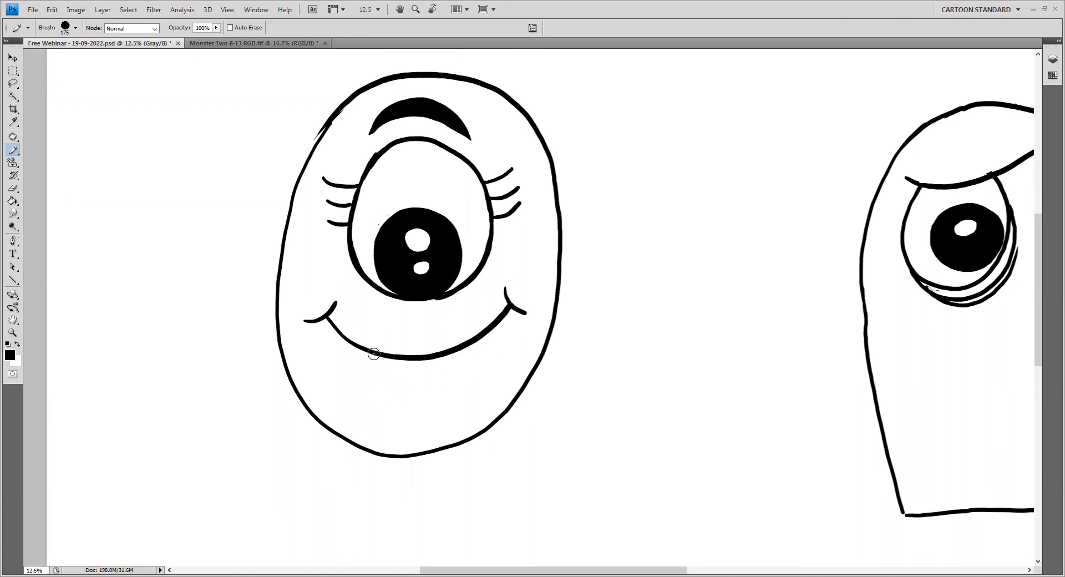
Try a row of six rounded teeth along the underside of the left figure's smile, and undo them
mouse_move(387, 360)
mouse_down()
mouse_move(387, 377)
mouse_move(414, 375)
mouse_move(422, 358)
mouse_move(404, 375)
mouse_up()
key(ctrl+alt+z)
key(ctrl+alt+z)
mouse_move(334, 330)
mouse_down()
mouse_move(361, 359)
mouse_move(370, 351)
mouse_move(430, 369)
mouse_move(498, 327)
mouse_up()
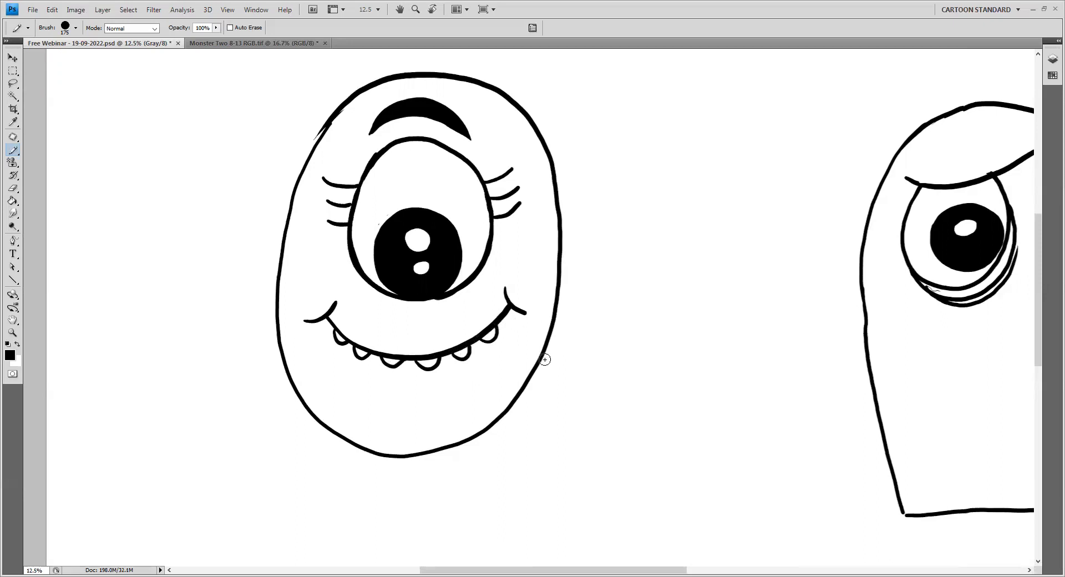
key(ctrl+alt+z)
key(ctrl+alt+z)
key(ctrl+alt+z)
key(ctrl+alt+z)
key(ctrl+alt+z)
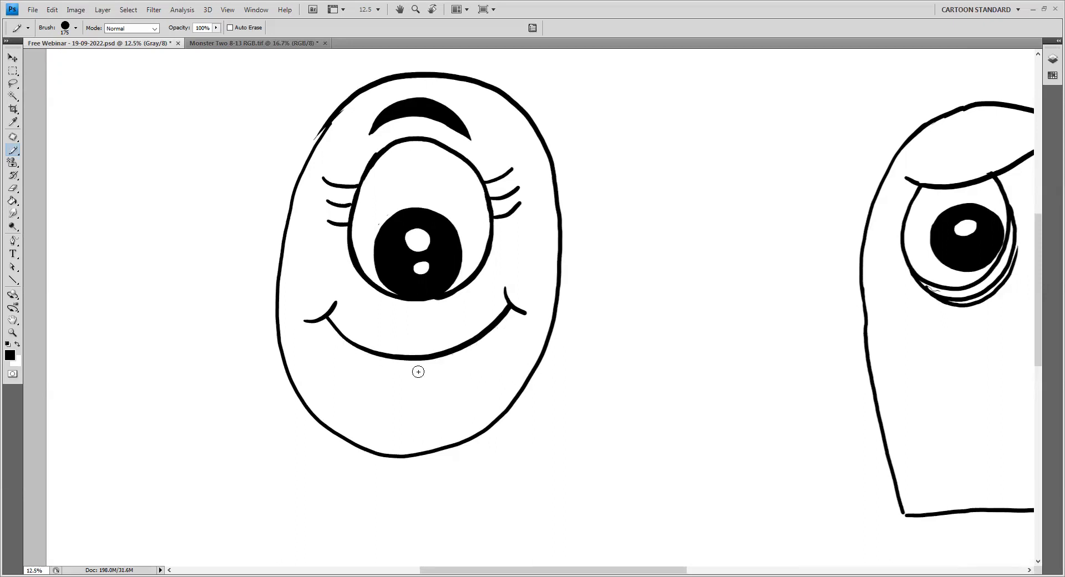
Try a longer shape hanging from the middle of the left figure's smile, and undo it
mouse_move(384, 357)
mouse_down()
mouse_move(385, 381)
mouse_move(396, 383)
mouse_move(424, 381)
mouse_move(421, 358)
mouse_move(403, 382)
mouse_move(410, 410)
mouse_up()
key(ctrl+z)
key(ctrl+alt+z)
Draw a short lower-lip line under the left figure's smile and small rounded teeth near both mouth corners
drag(394, 370, 418, 385)
drag(454, 349, 509, 314)
mouse_move(331, 331)
mouse_down()
mouse_move(361, 357)
mouse_move(369, 351)
mouse_up()
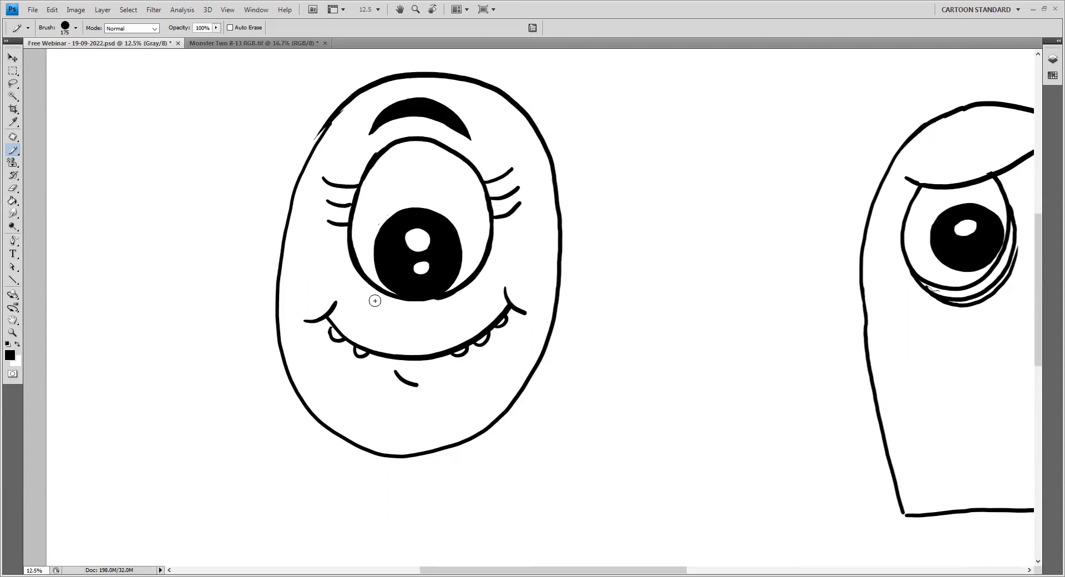
Redraw the curved line under the left figure's eye, and touch up the lines below the right figure's eye with white
mouse_move(367, 301)
mouse_down()
mouse_move(425, 314)
mouse_move(472, 295)
mouse_up()
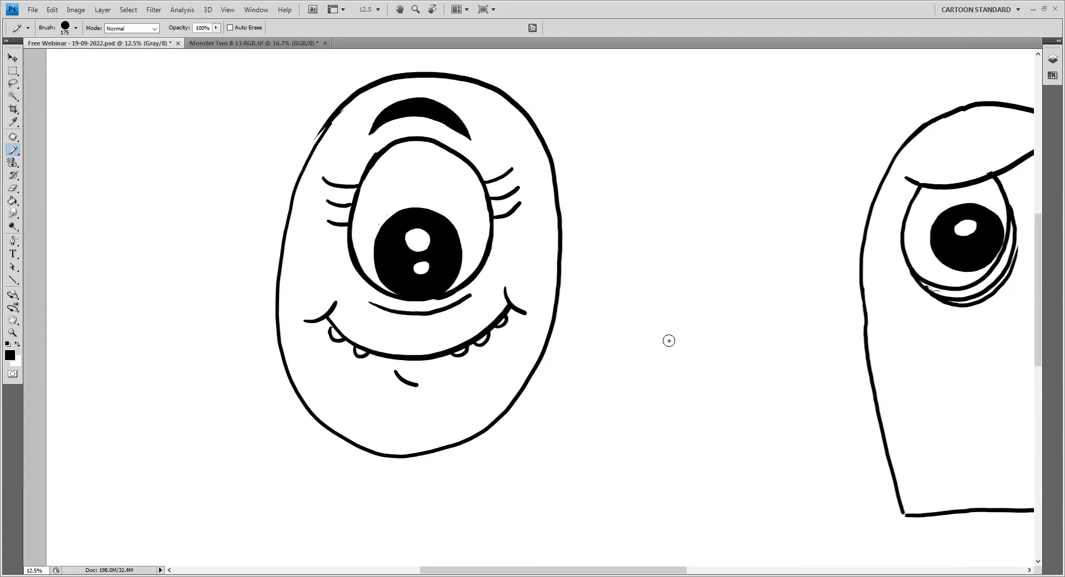
drag(695, 331, 648, 332)
mouse_move(423, 322)
mouse_down()
mouse_move(364, 309)
mouse_move(361, 287)
mouse_up()
mouse_move(551, 328)
mouse_down()
mouse_move(485, 314)
mouse_move(471, 280)
mouse_up()
key(x)
drag(509, 253, 521, 257)
key(x)
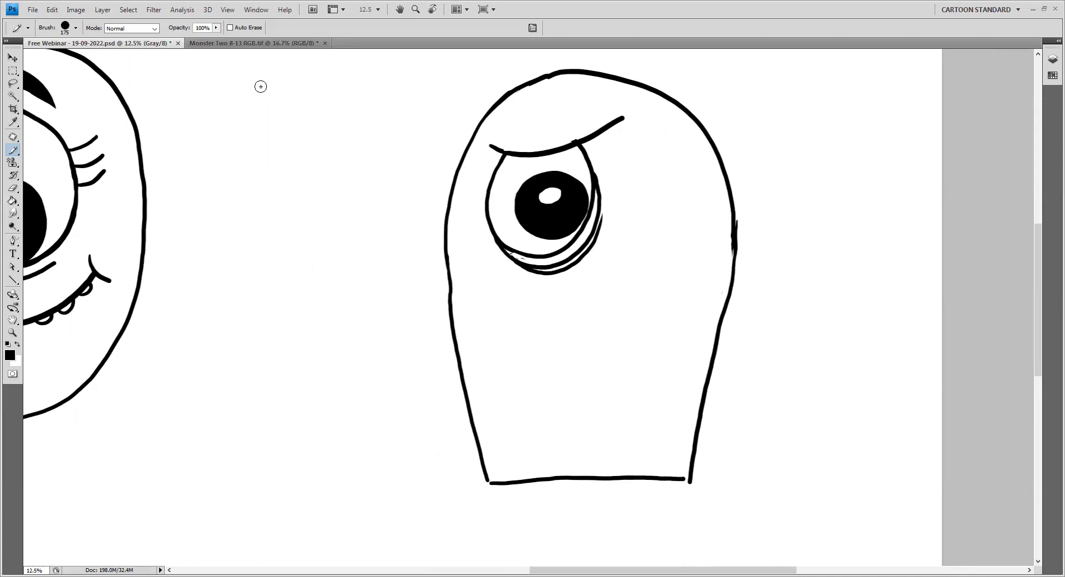
Mark the protruding jaw on the finished monster artwork with an arrow and a circle, undo the marks, and return to the webinar drawing
click(245, 44)
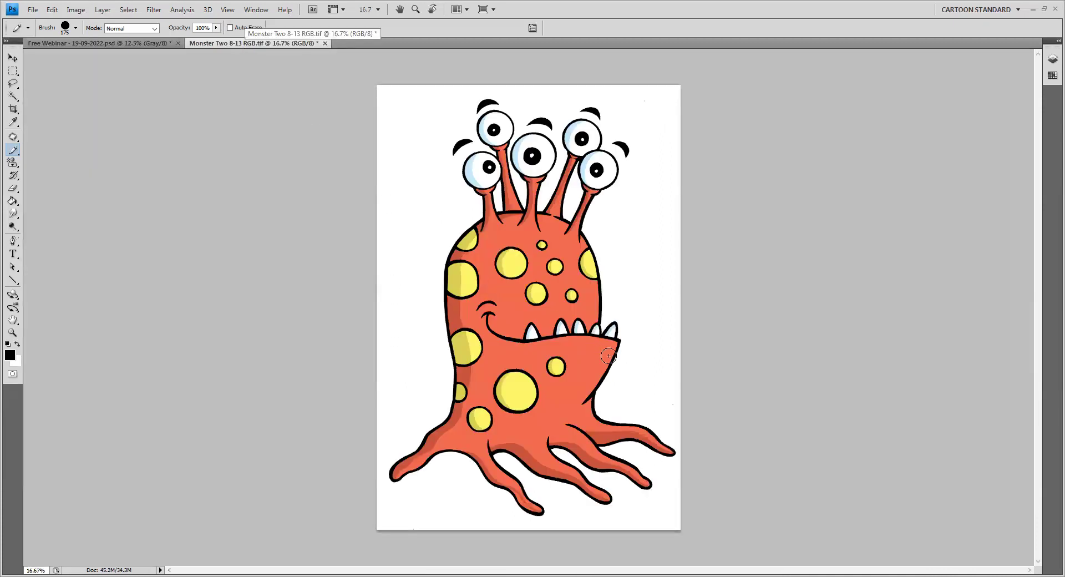
mouse_move(627, 304)
mouse_down()
mouse_move(642, 312)
mouse_move(649, 286)
mouse_up()
mouse_move(593, 307)
mouse_down()
mouse_move(599, 391)
mouse_move(574, 311)
mouse_up()
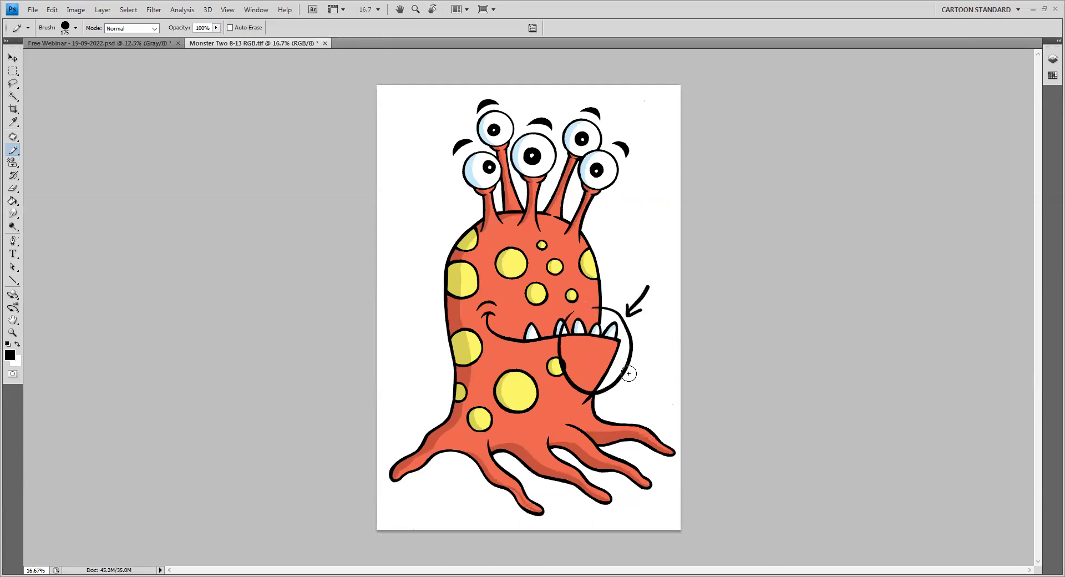
key(ctrl+alt+z)
key(ctrl+alt+z)
key(ctrl+alt+z)
key(ctrl+alt+z)
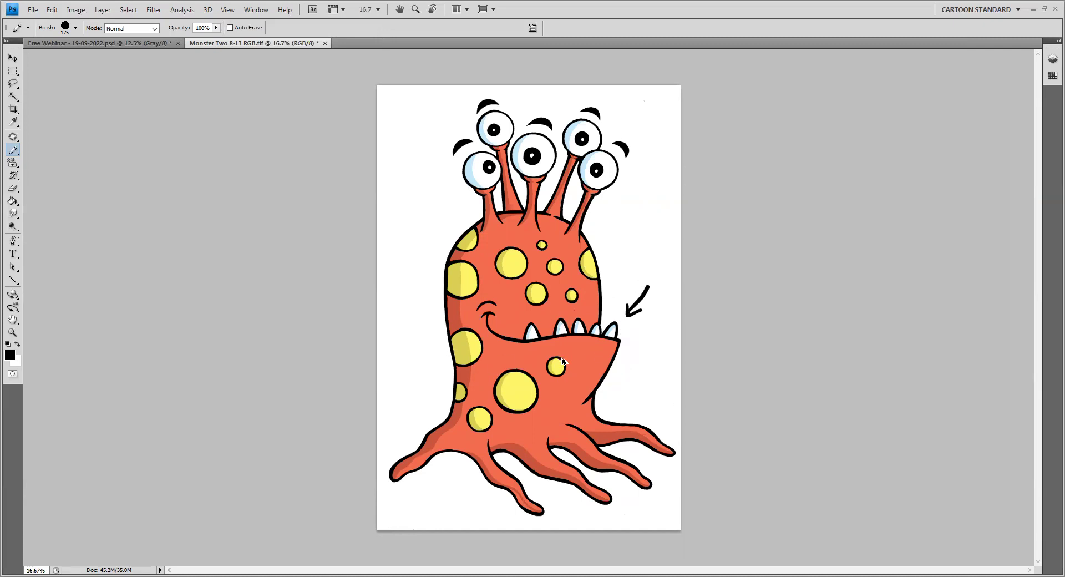
click(127, 44)
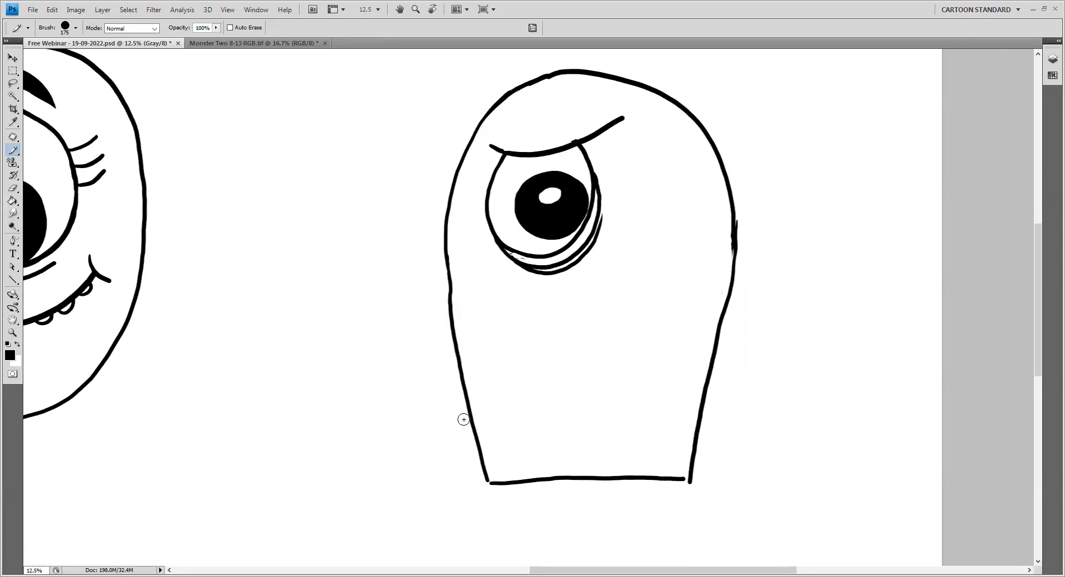
click(242, 49)
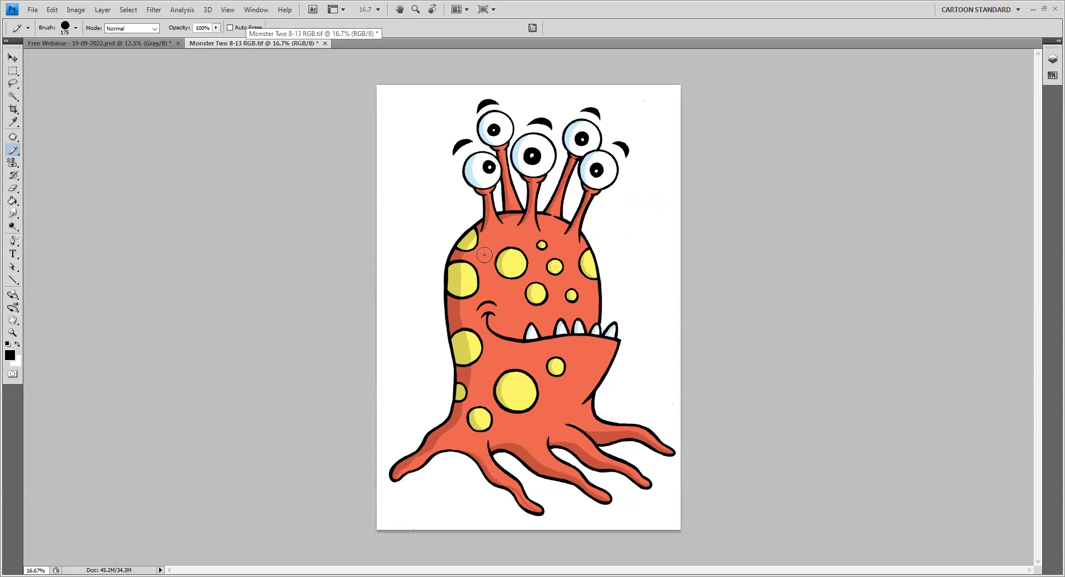
click(133, 46)
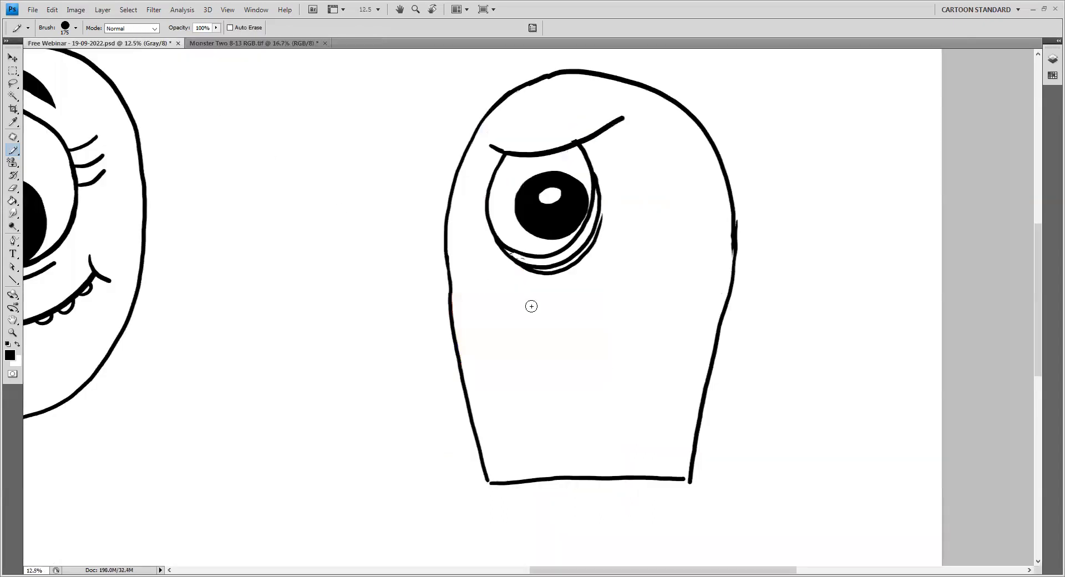
Try a mouth line starting outside the right figure's body and curving up beside its eye to a short corner stroke, and undo it
drag(442, 403, 496, 438)
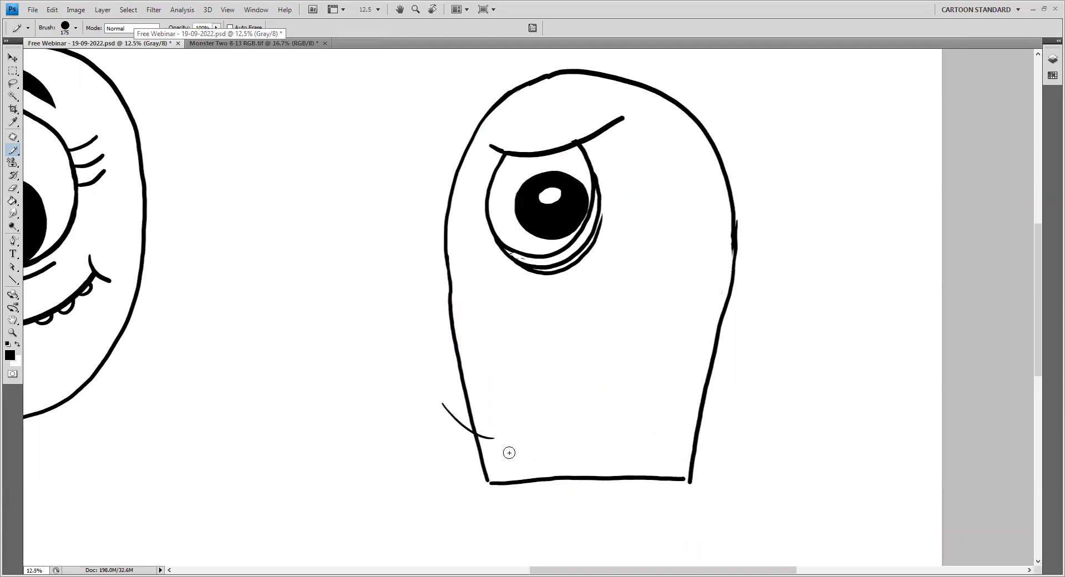
key(ctrl+z)
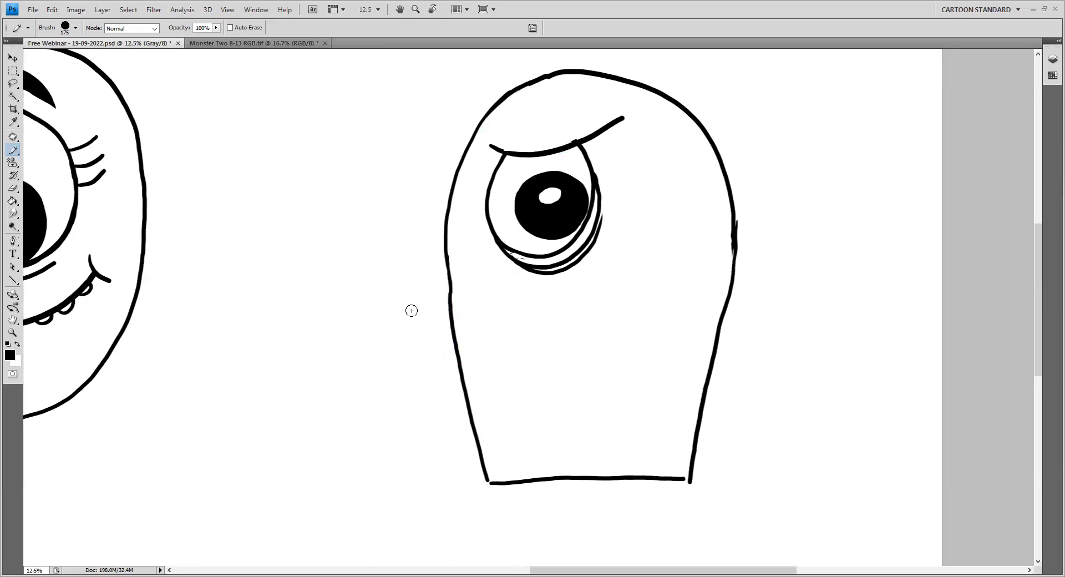
drag(413, 311, 426, 312)
key(ctrl+z)
mouse_move(429, 312)
mouse_down()
mouse_move(571, 318)
mouse_move(631, 294)
mouse_move(656, 266)
mouse_move(664, 214)
mouse_move(679, 209)
mouse_up()
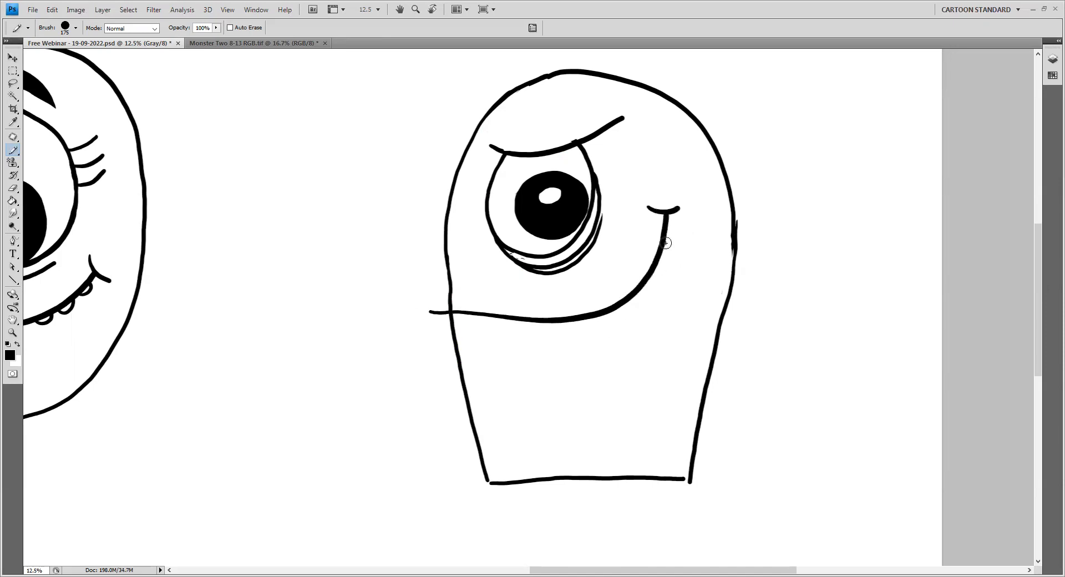
key(ctrl+alt+z)
key(ctrl+alt+z)
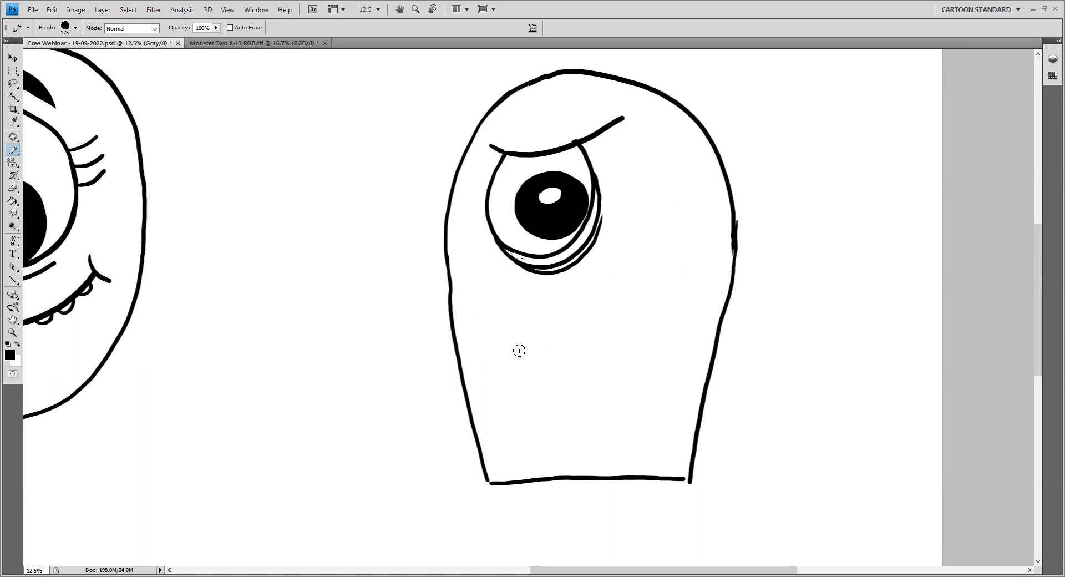
Try a lower, more curved mouth with a cheek crease across the right figure, then a longer starting stroke, and undo both attempts
mouse_move(437, 341)
mouse_down()
mouse_move(503, 356)
mouse_move(567, 352)
mouse_move(627, 328)
mouse_move(654, 295)
mouse_move(672, 238)
mouse_move(691, 228)
mouse_up()
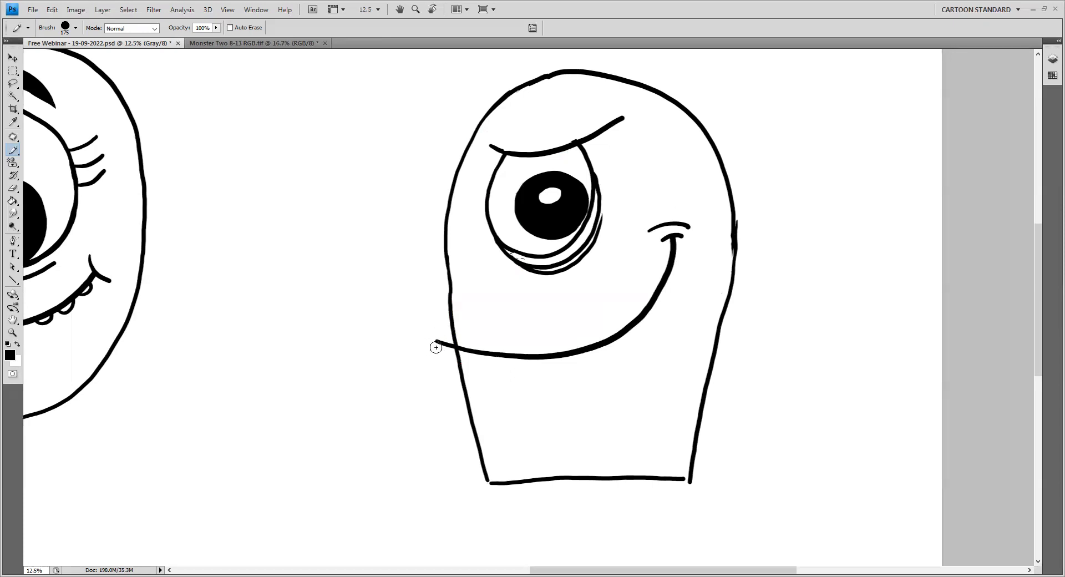
key(ctrl+alt+z)
key(ctrl+alt+z)
key(ctrl+alt+z)
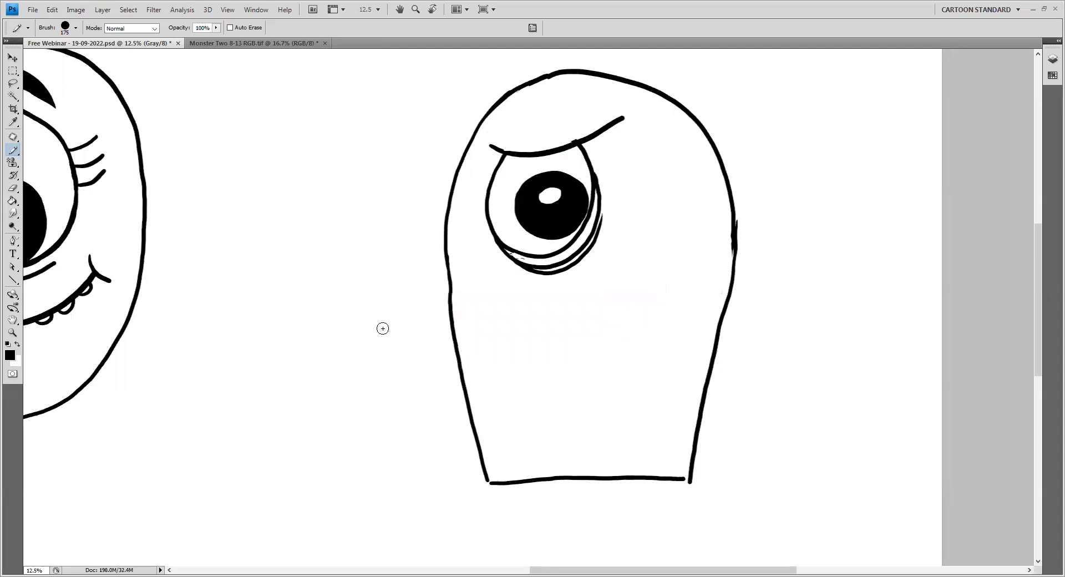
mouse_move(384, 328)
mouse_down()
mouse_move(435, 351)
mouse_move(475, 354)
mouse_up()
key(ctrl+alt+z)
Draw the right figure's long smirk from well outside its body up to a creased cheek, and check the finished monster artwork
mouse_move(402, 333)
mouse_down()
mouse_move(534, 354)
mouse_move(592, 349)
mouse_move(640, 313)
mouse_move(663, 274)
mouse_move(674, 224)
mouse_move(693, 212)
mouse_up()
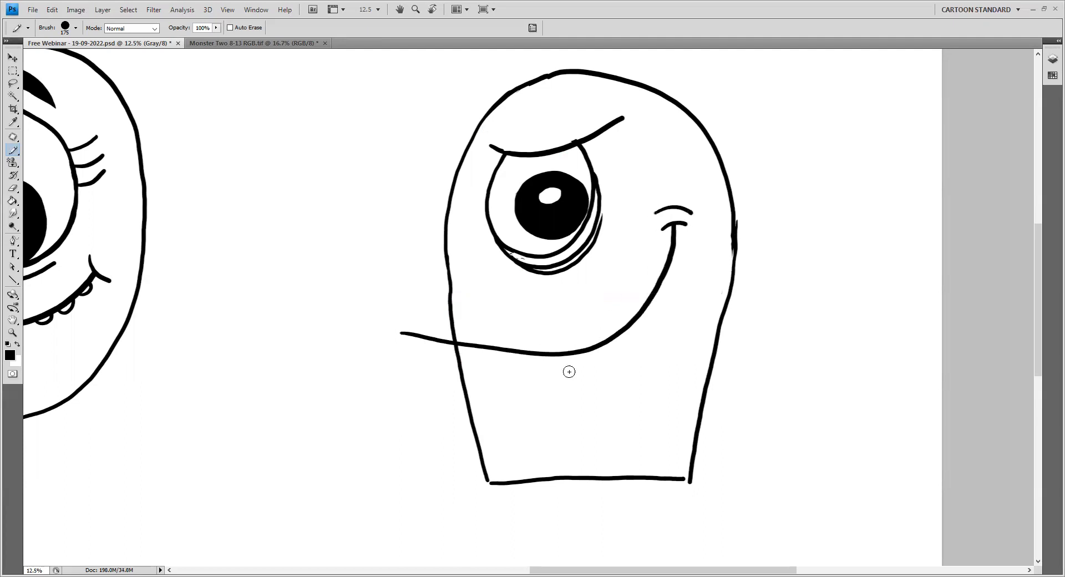
click(248, 46)
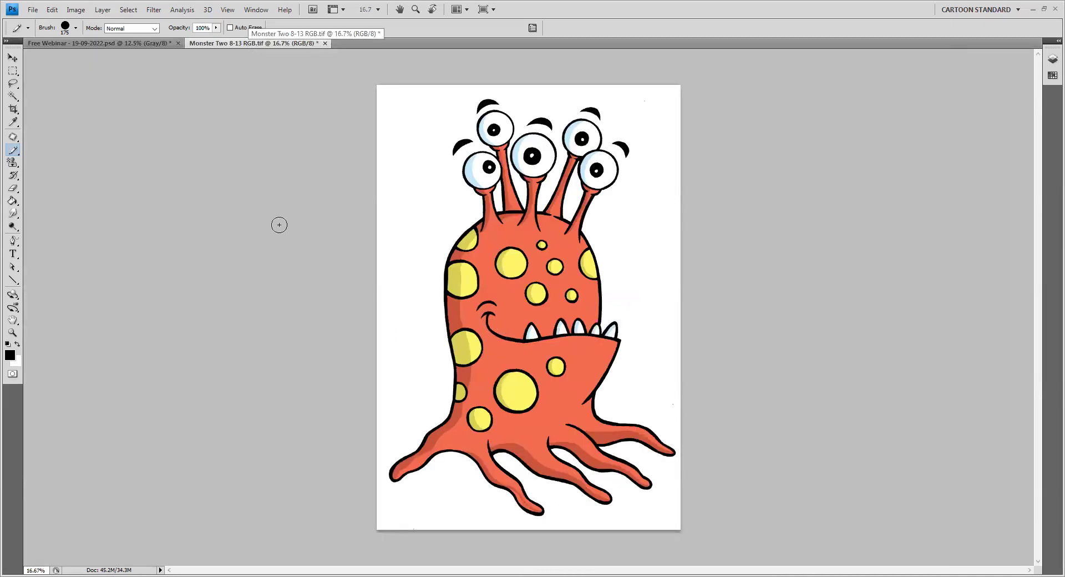
click(100, 45)
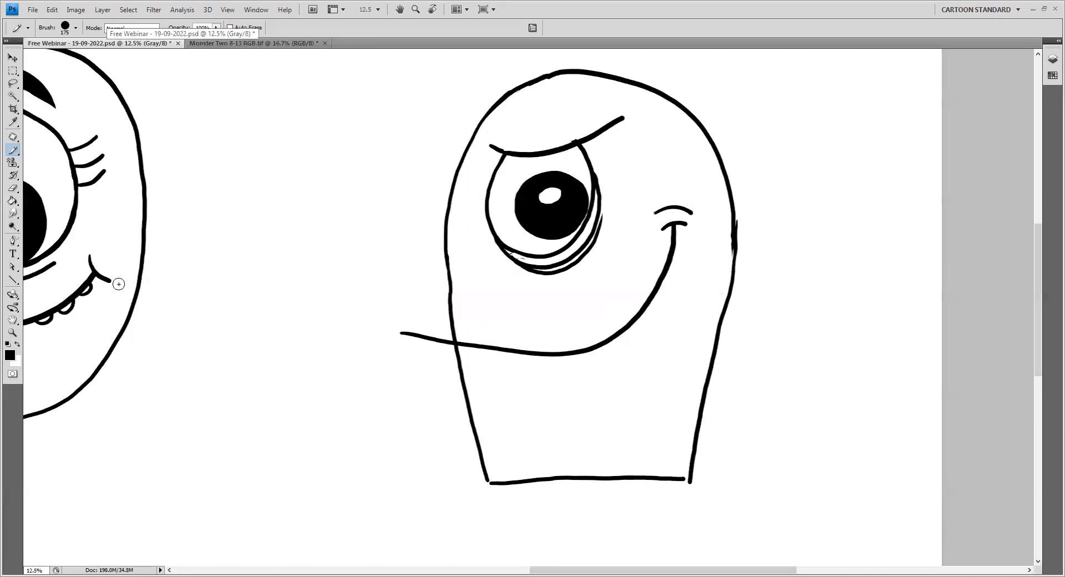
Shorten the end of the right figure's mouth line that sticks out beyond its body by painting over it in white
mouse_move(147, 301)
mouse_down()
mouse_move(227, 311)
mouse_move(143, 298)
mouse_up()
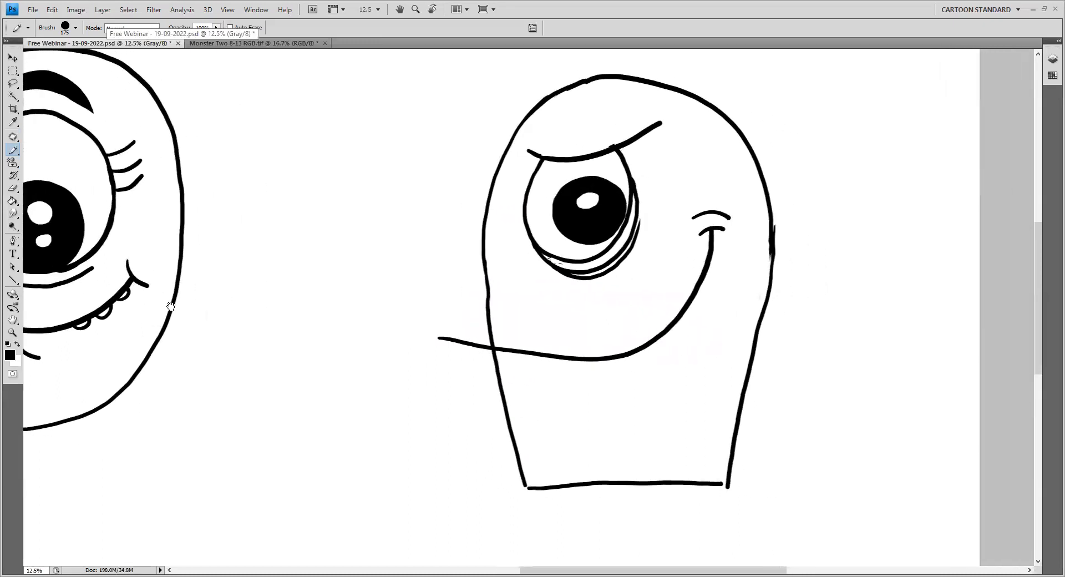
key(x)
click(442, 338)
click(450, 334)
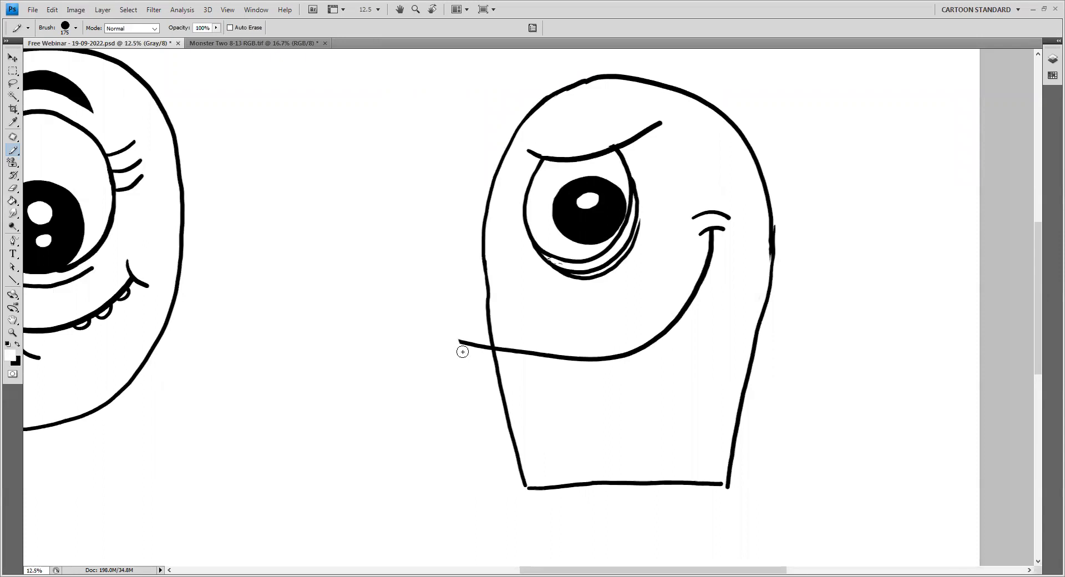
Trim the outer end of the right figure's mouth line in white and draw the jaw from it, bowing outward to the body's lower corner
click(461, 341)
key(x)
drag(464, 343, 523, 481)
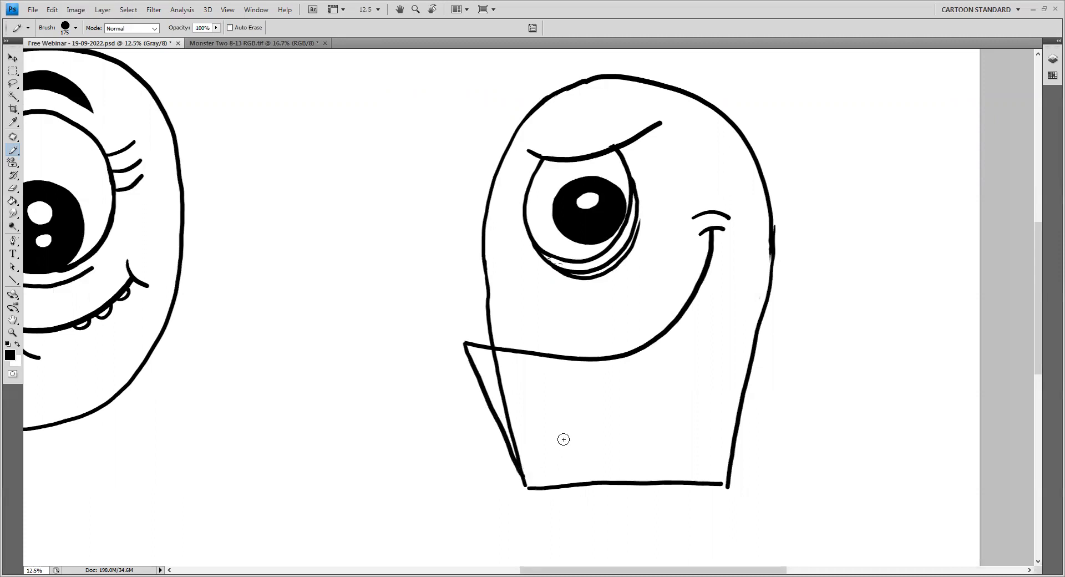
key(ctrl+z)
mouse_move(466, 343)
mouse_down()
mouse_move(495, 417)
mouse_move(573, 444)
mouse_up()
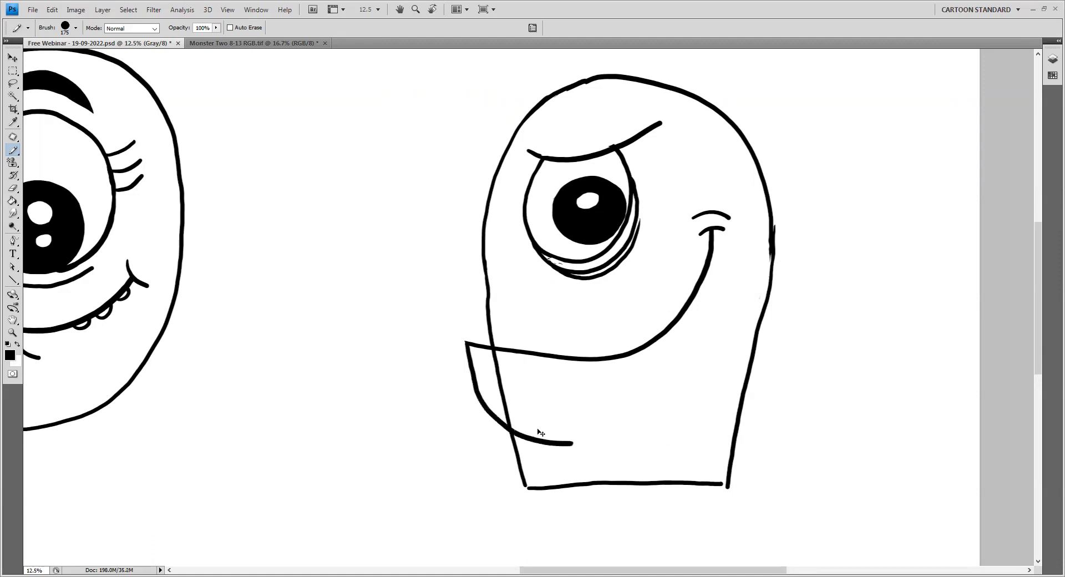
key(ctrl+z)
mouse_move(465, 342)
mouse_down()
mouse_move(491, 420)
mouse_move(524, 475)
mouse_up()
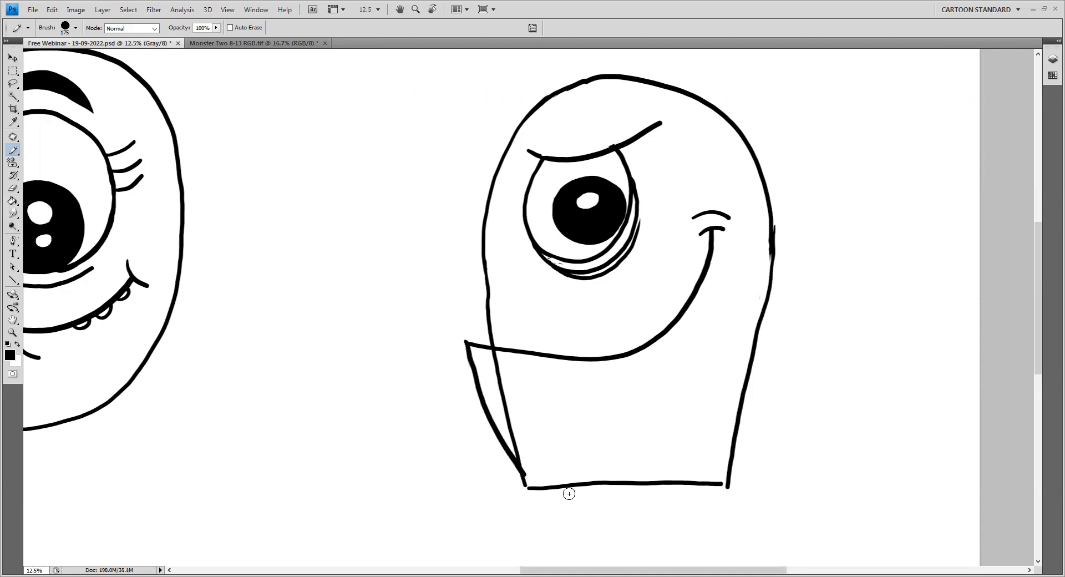
key(ctrl+z)
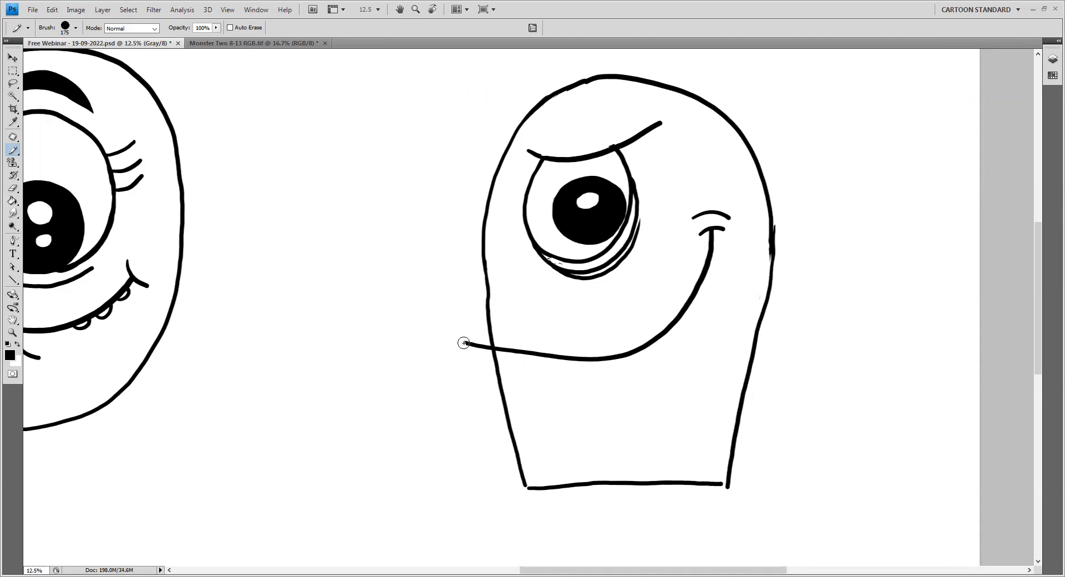
drag(465, 342, 520, 473)
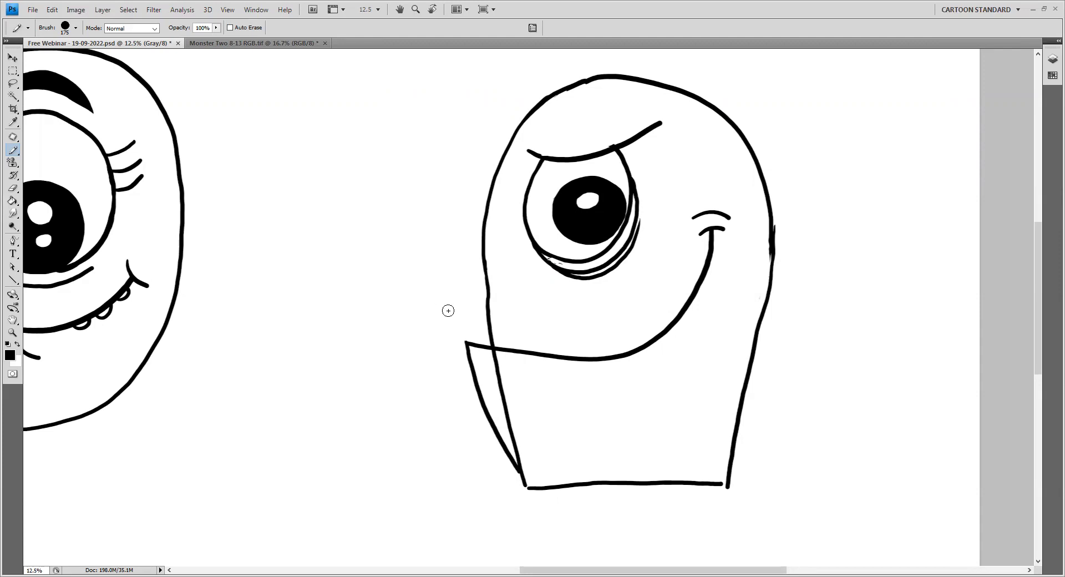
Mark the outer end and middle of the right figure's mouth line with small arrows, and undo the marks
mouse_move(449, 325)
mouse_down()
mouse_move(462, 321)
mouse_move(449, 302)
mouse_up()
mouse_move(585, 331)
mouse_down()
mouse_move(595, 347)
mouse_move(601, 310)
mouse_up()
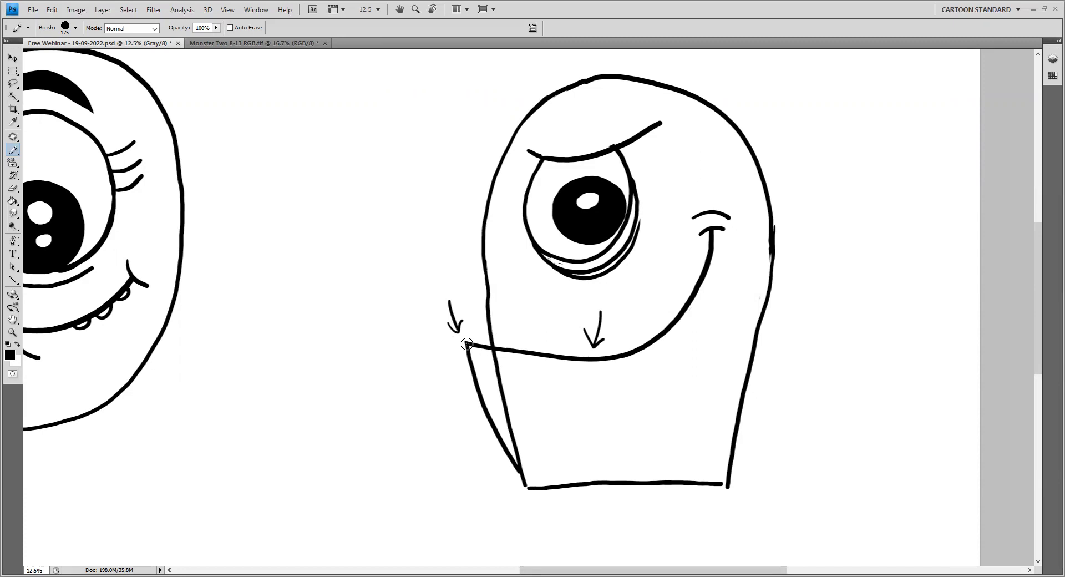
drag(369, 325, 425, 338)
key(ctrl+z)
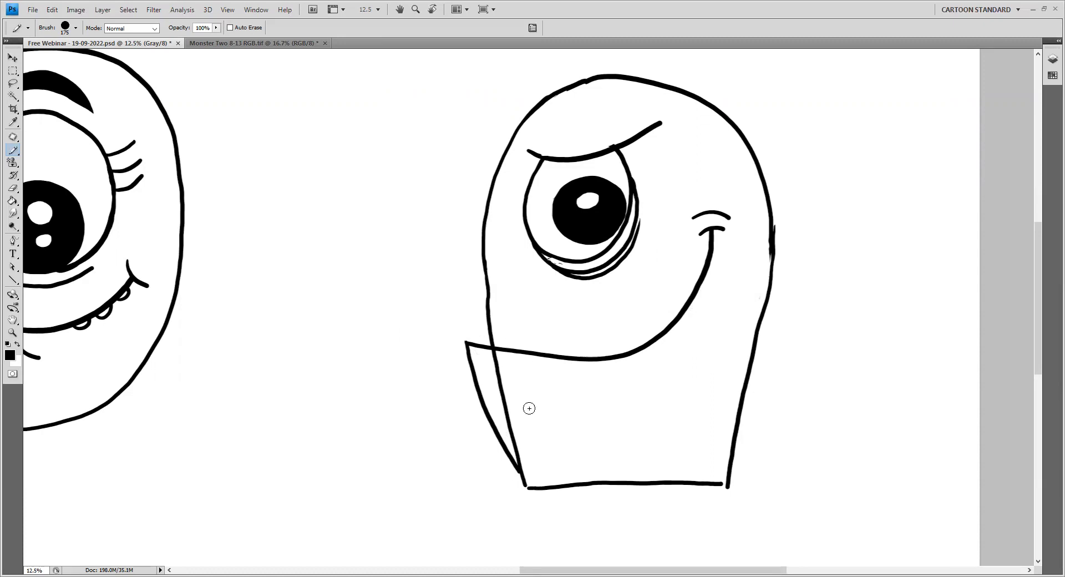
Paint out the old body outline inside the right figure's jaw in white, and check the finished monster artwork
key(x)
drag(494, 353, 518, 461)
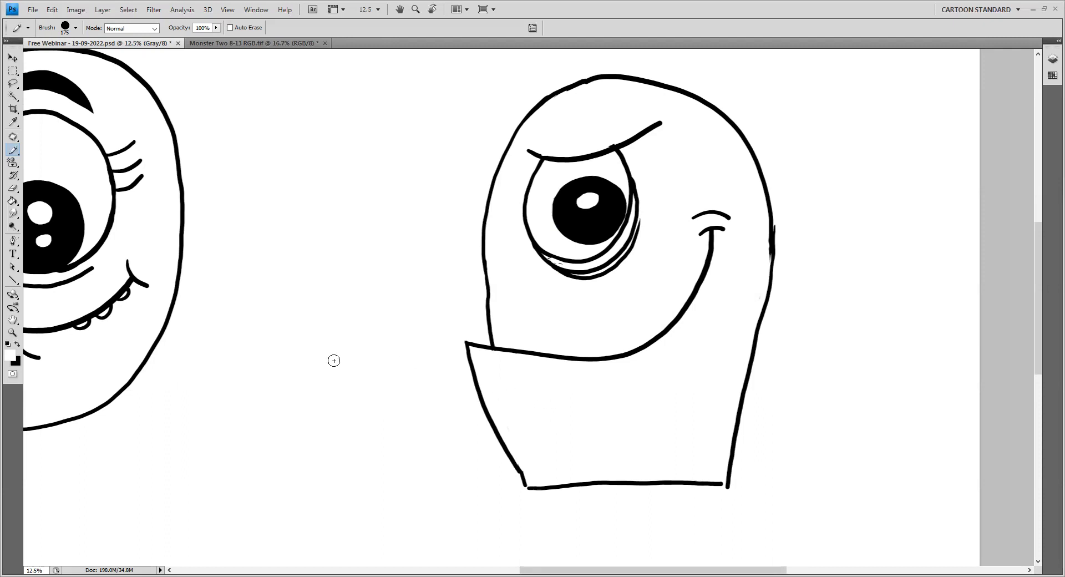
mouse_move(324, 352)
mouse_down()
mouse_move(502, 351)
mouse_move(421, 376)
mouse_up()
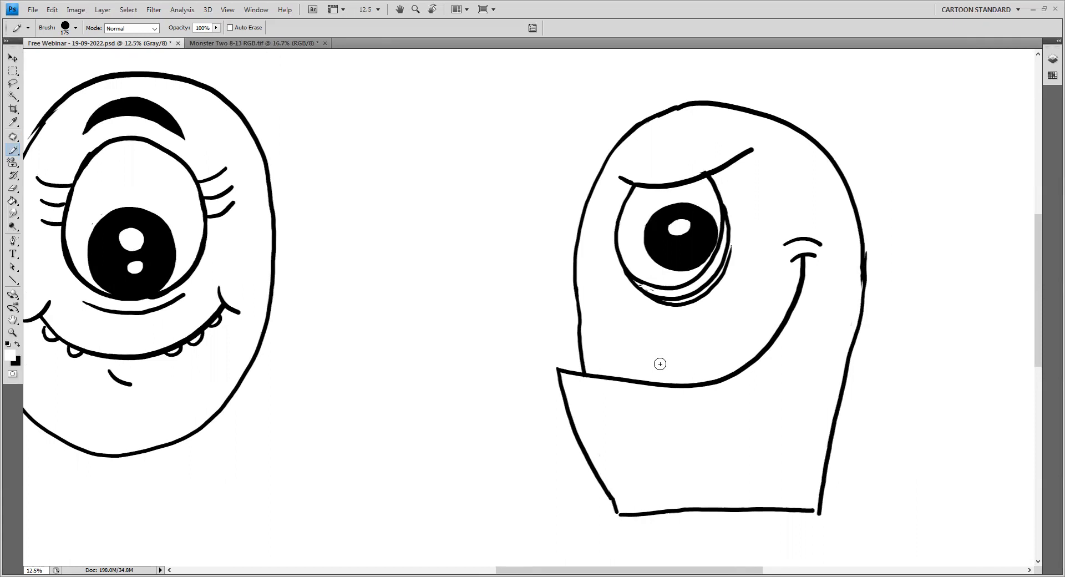
click(252, 45)
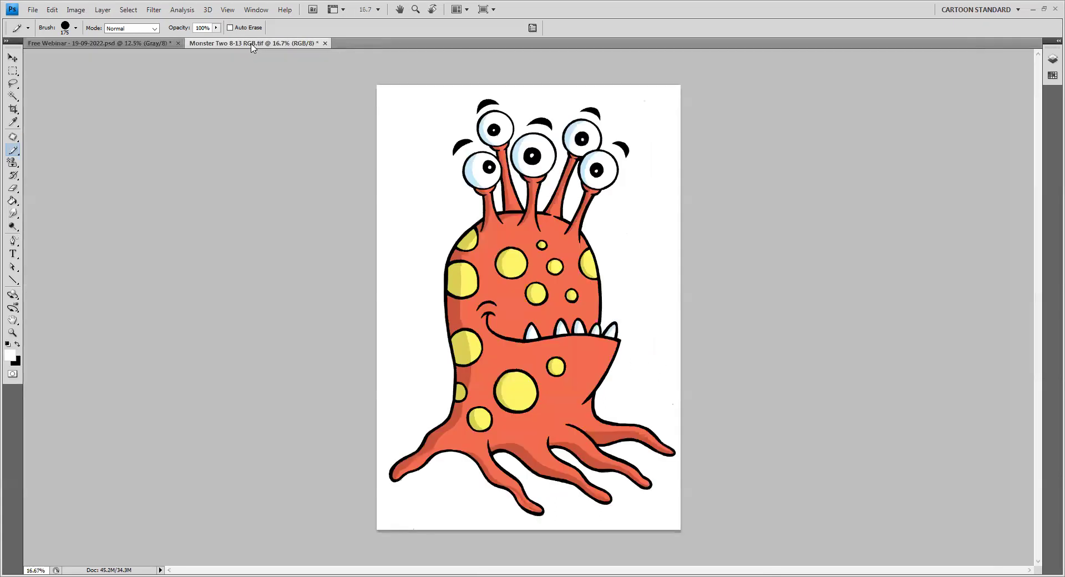
click(132, 44)
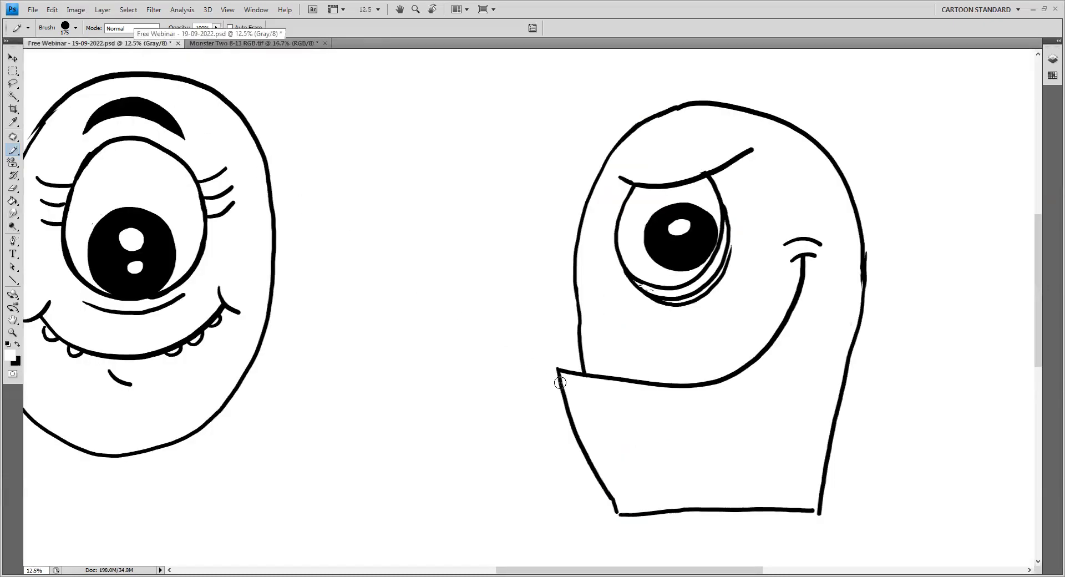
Replace a trial pointed fang with five rounded teeth standing along the right figure's mouth line up toward the cheek
key(x)
mouse_move(600, 375)
mouse_down()
mouse_move(621, 341)
mouse_move(625, 380)
mouse_up()
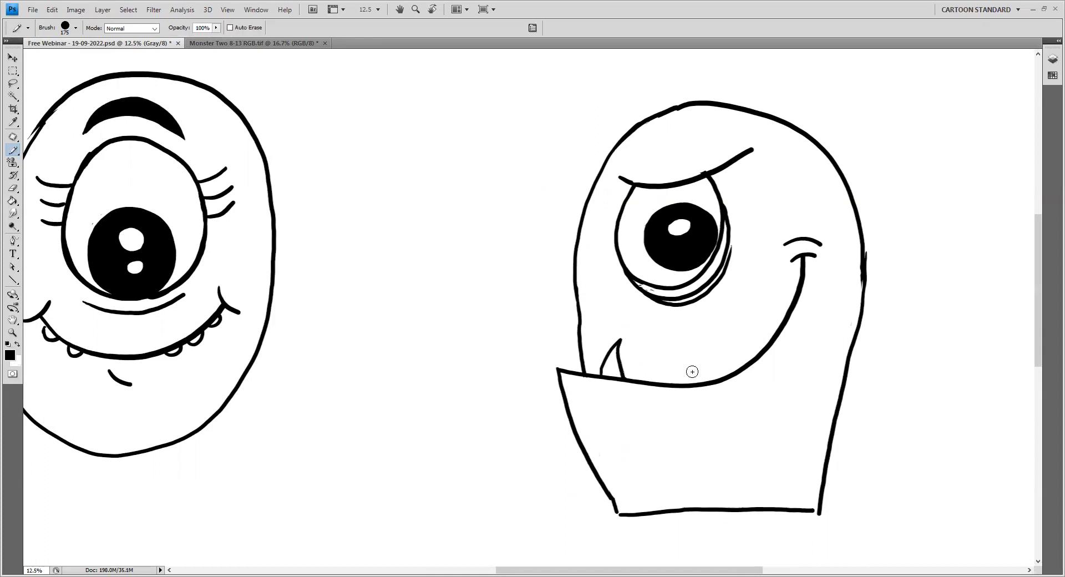
key(ctrl+z)
mouse_move(615, 375)
mouse_down()
mouse_move(623, 352)
mouse_move(642, 381)
mouse_move(674, 360)
mouse_move(686, 382)
mouse_move(708, 366)
mouse_move(720, 381)
mouse_move(744, 340)
mouse_move(764, 350)
mouse_move(774, 316)
mouse_move(780, 327)
mouse_up()
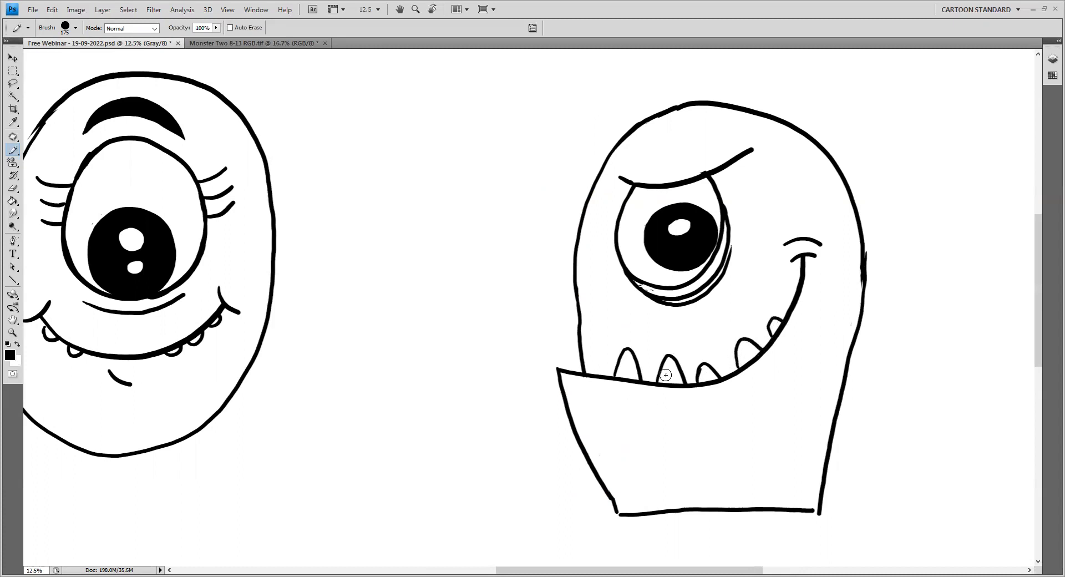
Examine how the tentacles join the body in the finished monster artwork, marking one with an arrow and undoing the mark
mouse_move(218, 356)
mouse_down()
mouse_move(426, 346)
mouse_move(461, 395)
mouse_move(461, 375)
mouse_move(345, 344)
mouse_move(374, 352)
mouse_move(369, 339)
mouse_up()
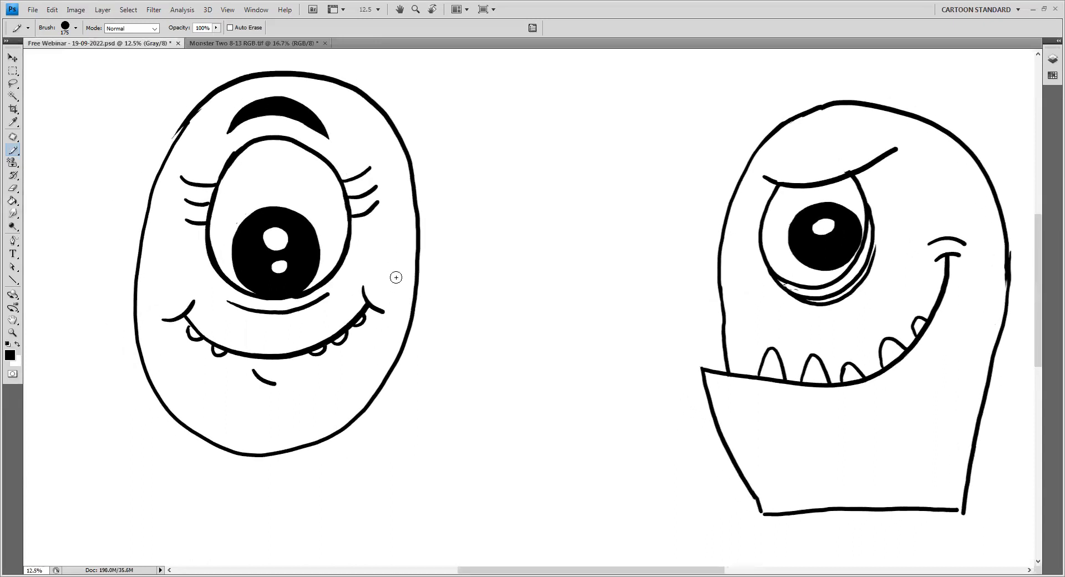
click(233, 43)
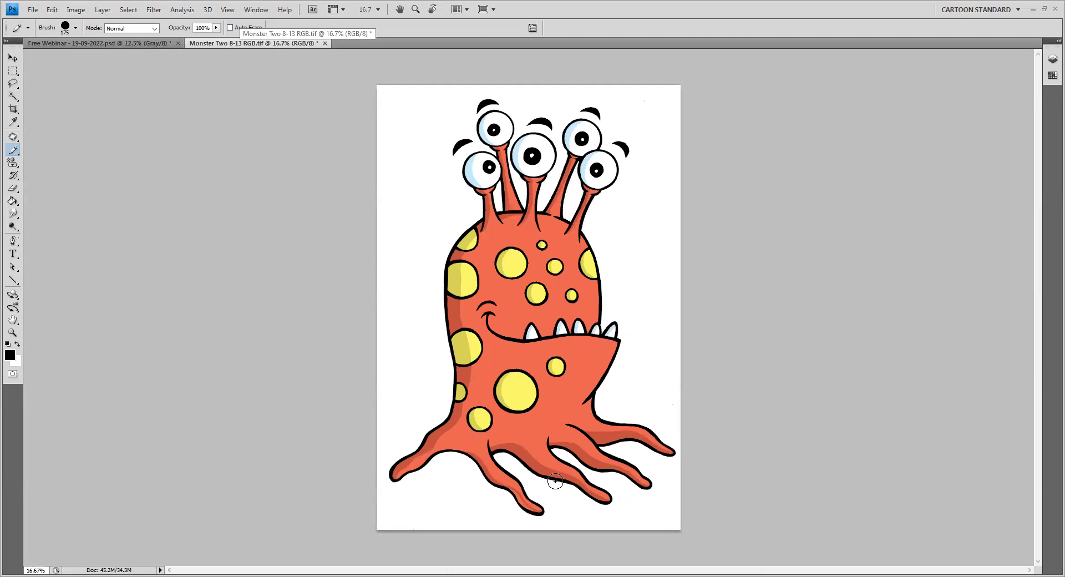
mouse_move(628, 400)
mouse_down()
mouse_move(636, 406)
mouse_move(651, 378)
mouse_up()
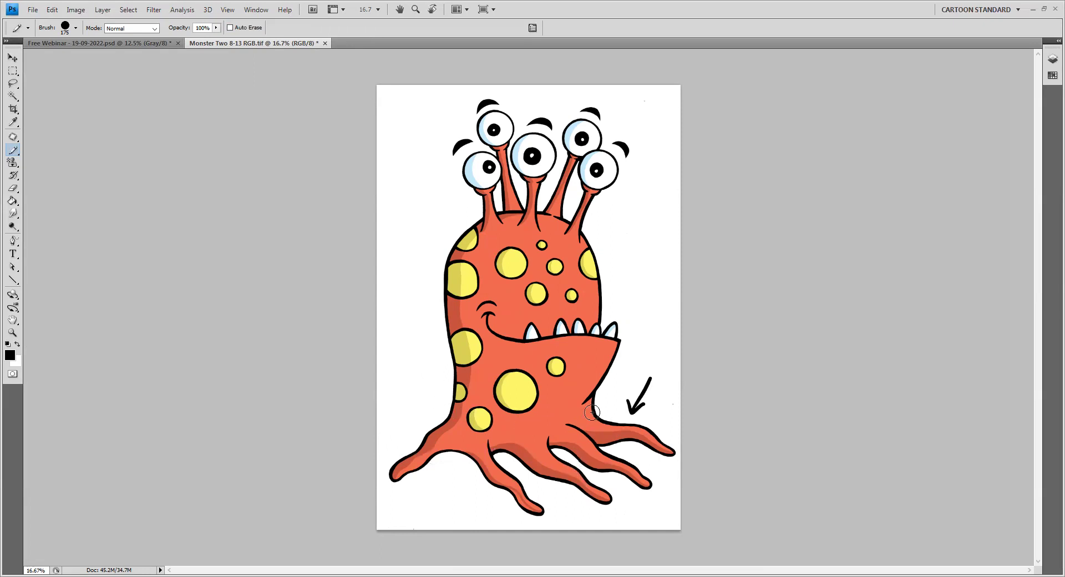
key(ctrl+alt+z)
key(ctrl+alt+z)
click(133, 48)
Try two long wavy tentacles spreading from both lower sides of the left figure's body, and undo them
drag(325, 421, 525, 361)
ctrl+alt+click(484, 361)
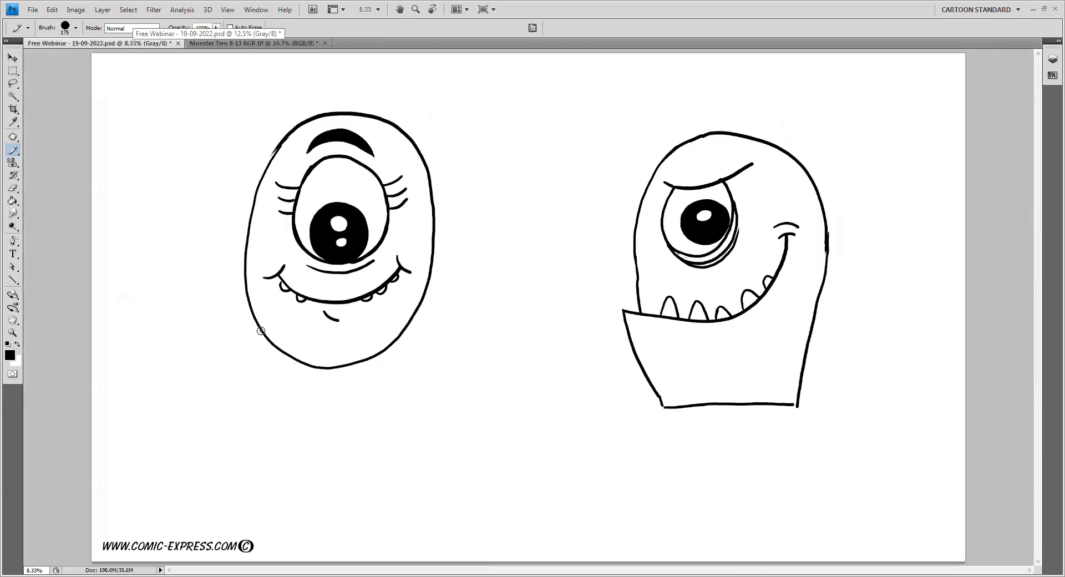
mouse_move(259, 339)
mouse_down()
mouse_move(166, 379)
mouse_move(121, 484)
mouse_move(126, 498)
mouse_move(145, 485)
mouse_move(174, 403)
mouse_move(263, 385)
mouse_move(295, 359)
mouse_up()
mouse_move(395, 343)
mouse_down()
mouse_move(480, 358)
mouse_move(504, 422)
mouse_move(565, 462)
mouse_move(580, 508)
mouse_up()
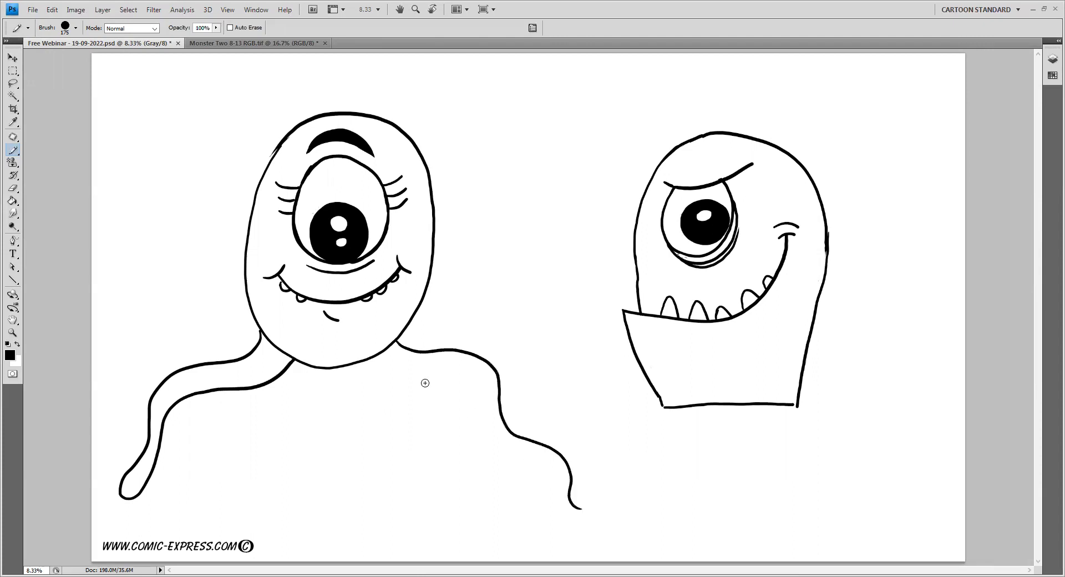
mouse_move(358, 362)
mouse_down()
mouse_move(470, 395)
mouse_move(496, 449)
mouse_move(544, 474)
mouse_move(571, 516)
mouse_move(581, 509)
mouse_up()
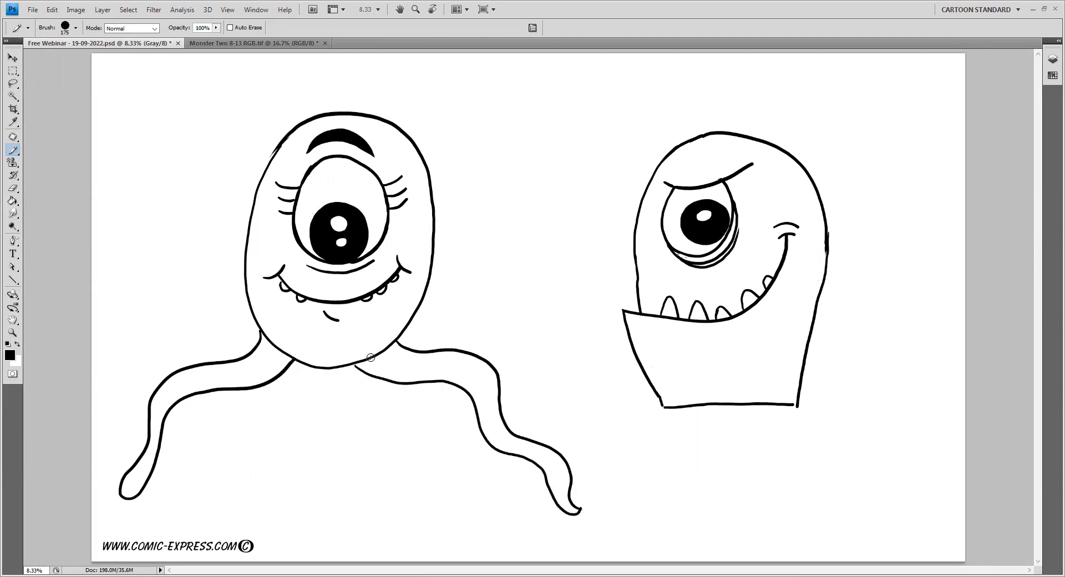
key(ctrl+alt+z)
key(ctrl+alt+z)
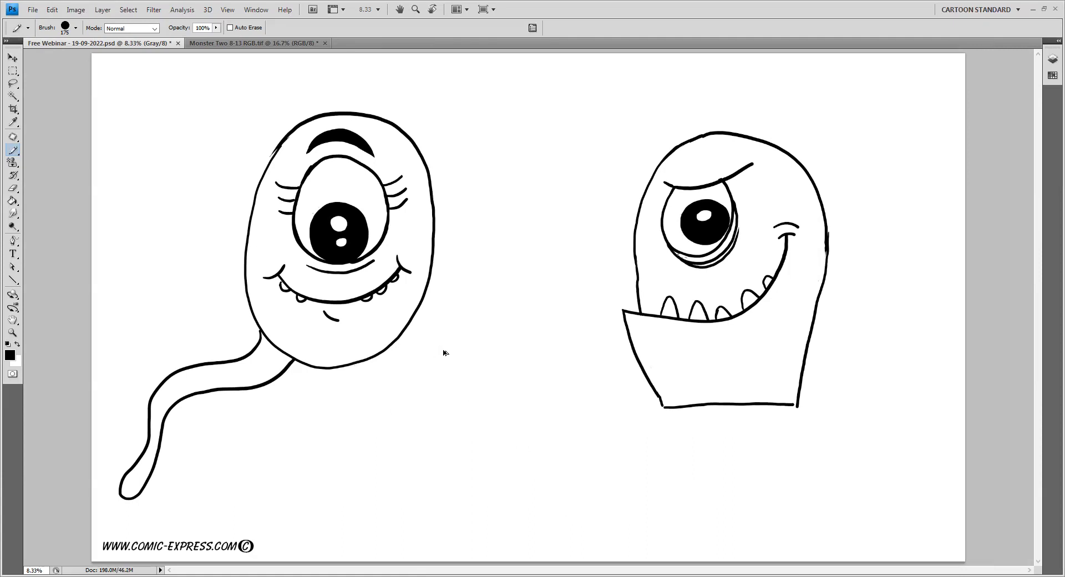
key(ctrl+alt+z)
click(312, 349)
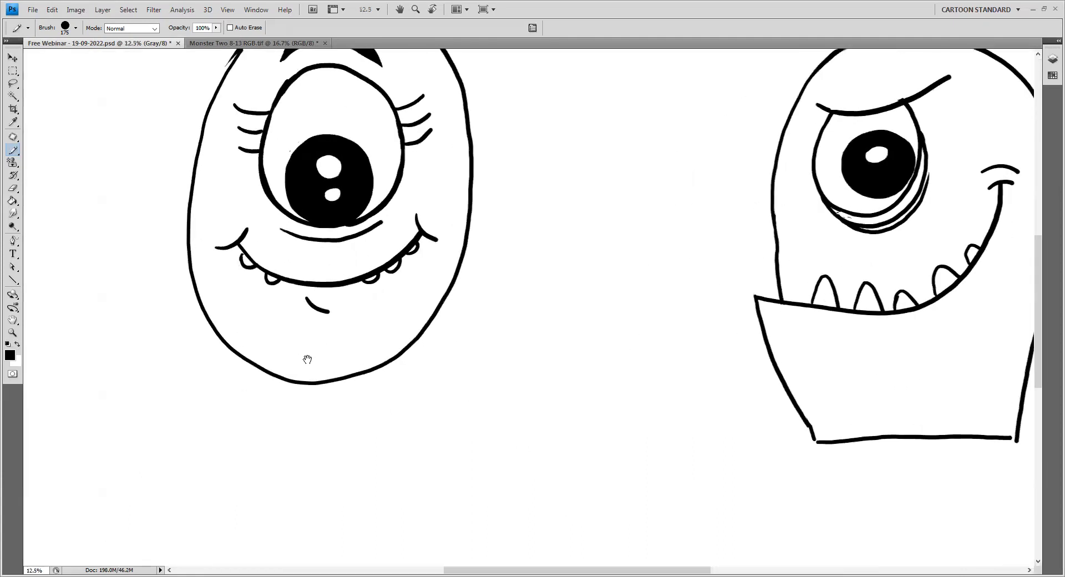
drag(307, 360, 416, 305)
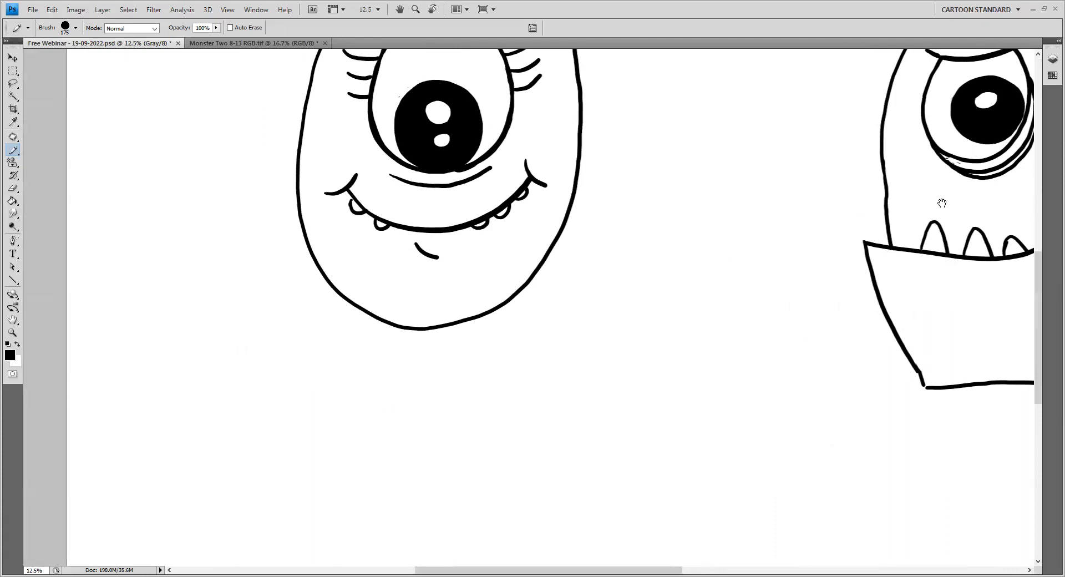
drag(942, 203, 752, 255)
drag(381, 373, 603, 411)
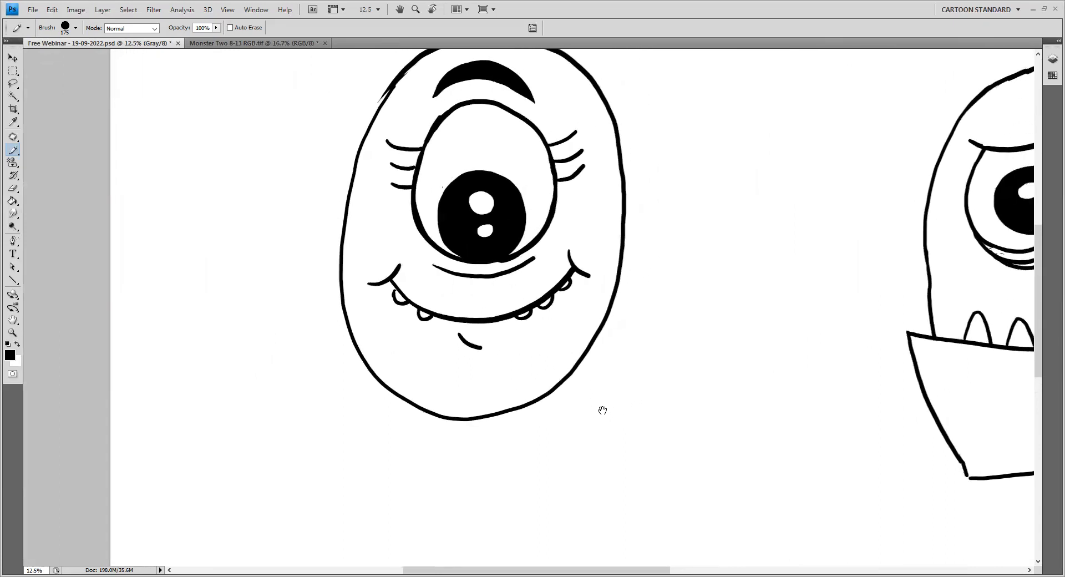
drag(463, 397, 465, 441)
key(ctrl+z)
mouse_move(468, 399)
mouse_down()
mouse_move(451, 325)
mouse_move(472, 346)
mouse_up()
key(ctrl+minus)
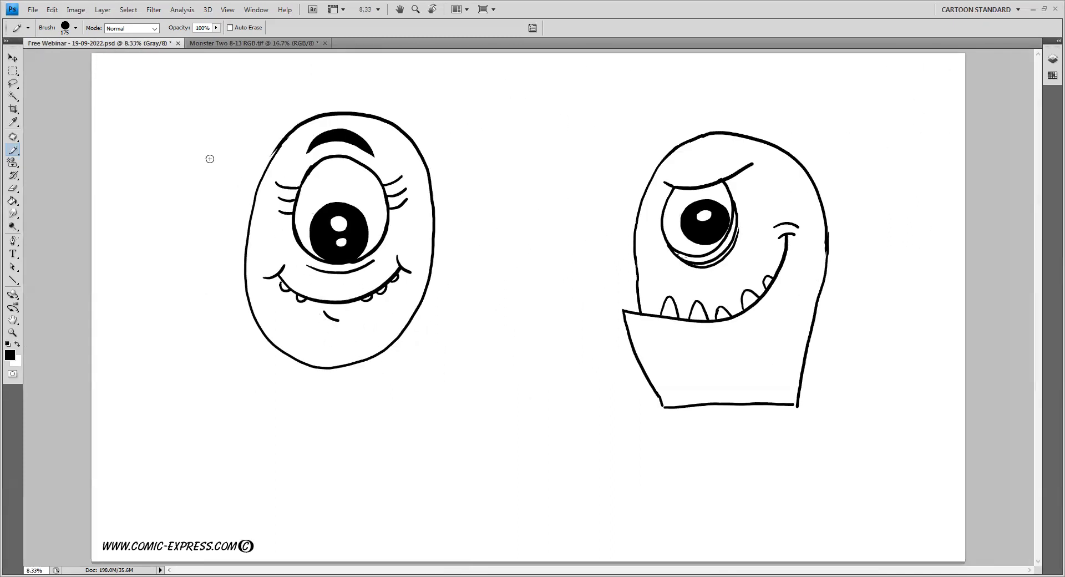
Draw a short wavy tentacle with a rounded tip from the bottom centre of the left figure's body out to its lower left
key(z)
drag(170, 80, 504, 502)
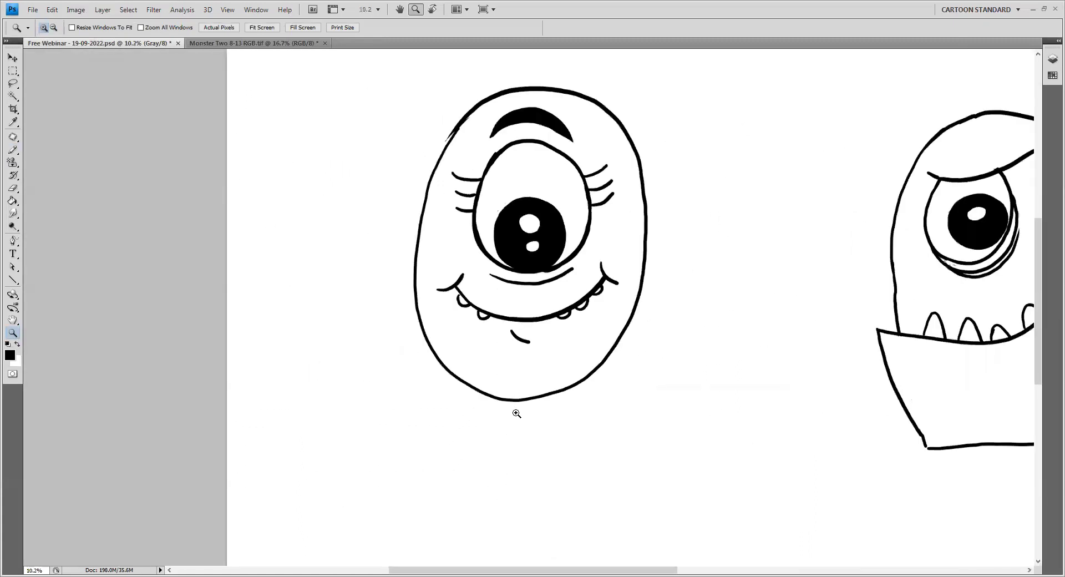
key(b)
drag(516, 392, 516, 408)
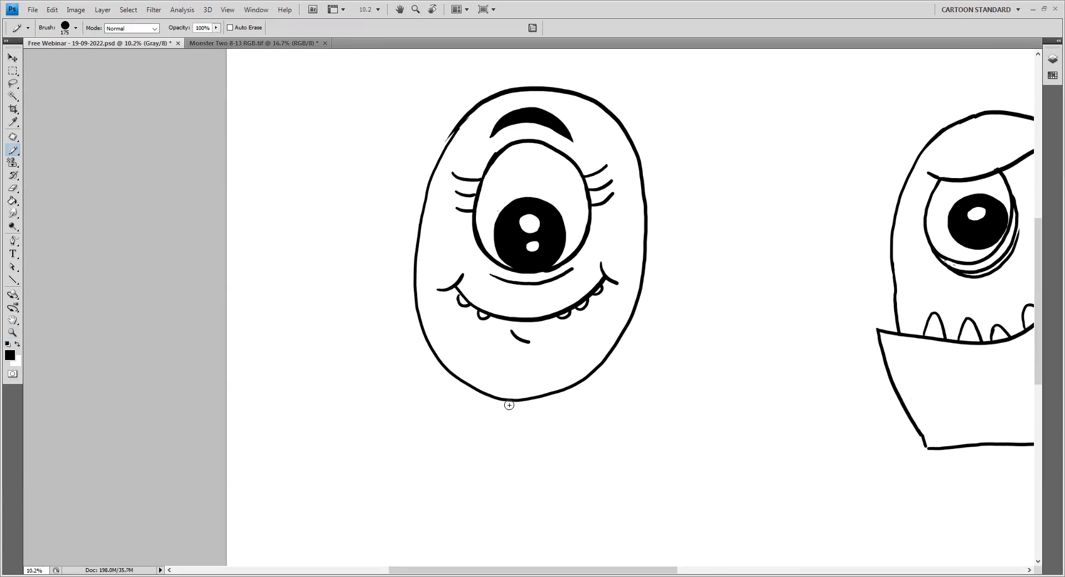
mouse_move(512, 401)
mouse_down()
mouse_move(486, 401)
mouse_move(452, 436)
mouse_move(363, 475)
mouse_move(383, 431)
mouse_move(434, 399)
mouse_up()
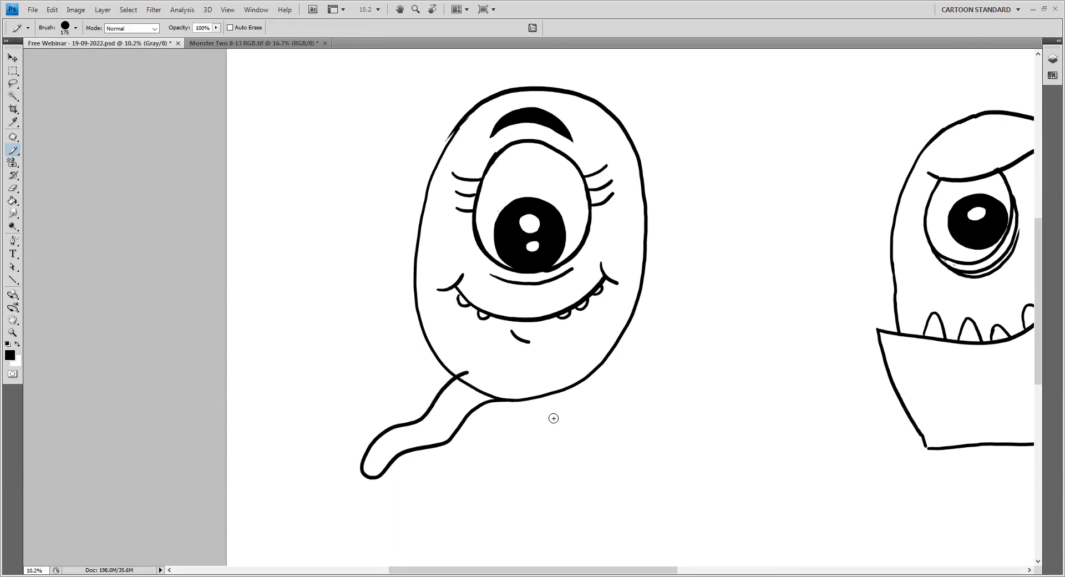
Try two versions of a detached wavy tentacle to the right of the left figure's body, and undo both
drag(453, 391, 465, 401)
drag(373, 462, 377, 466)
mouse_move(654, 328)
mouse_down()
mouse_move(700, 336)
mouse_move(727, 380)
mouse_move(775, 399)
mouse_move(799, 431)
mouse_move(810, 423)
mouse_move(806, 398)
mouse_move(759, 362)
mouse_move(718, 303)
mouse_move(658, 284)
mouse_up()
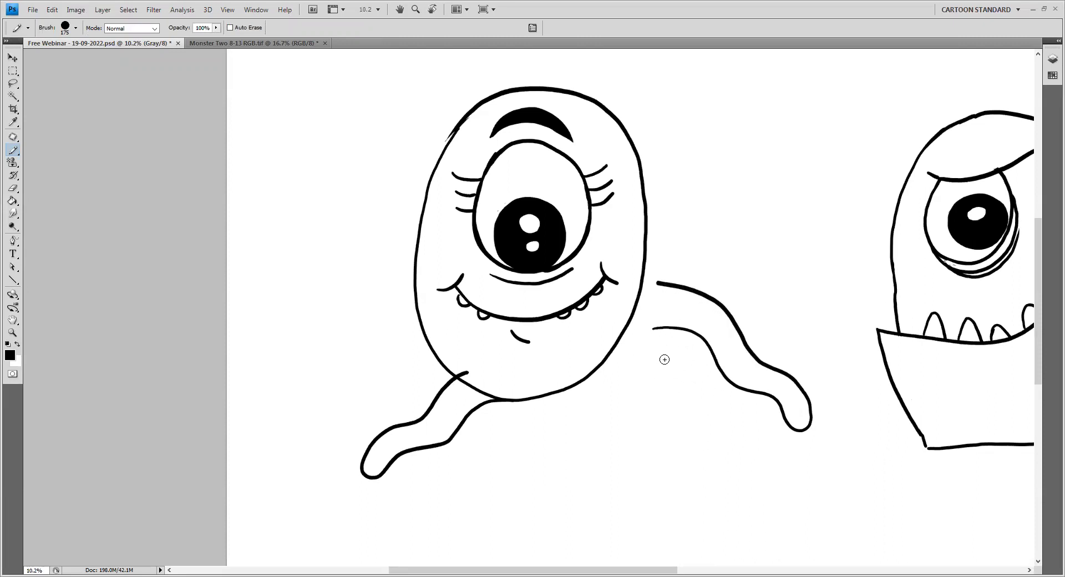
key(ctrl+z)
mouse_move(660, 322)
mouse_down()
mouse_move(704, 341)
mouse_move(774, 442)
mouse_move(791, 444)
mouse_move(804, 427)
mouse_move(787, 398)
mouse_move(739, 368)
mouse_move(714, 329)
mouse_move(676, 313)
mouse_up()
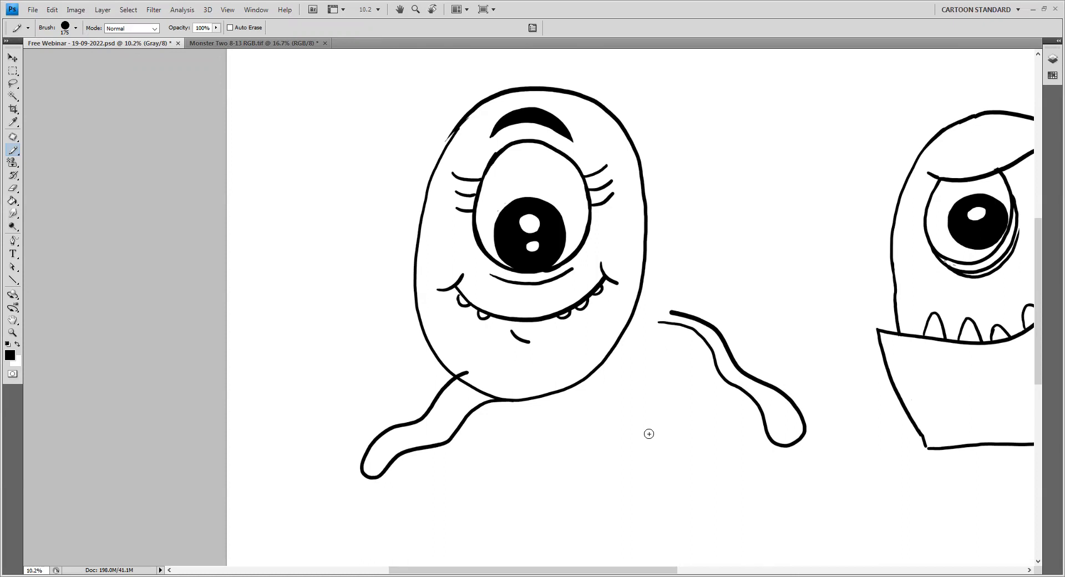
key(ctrl+z)
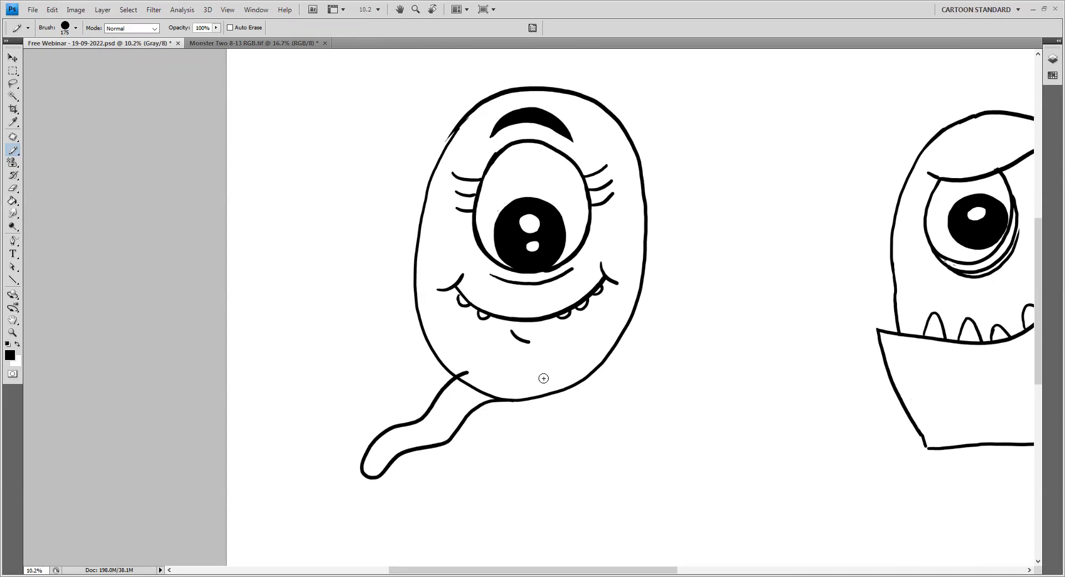
Draw a matching wavy tentacle from the bottom of the left figure's body out to its lower right, redoing the first attempt
mouse_move(531, 399)
mouse_down()
mouse_move(577, 430)
mouse_move(628, 444)
mouse_move(646, 471)
mouse_move(669, 473)
mouse_move(677, 451)
mouse_move(664, 428)
mouse_move(583, 380)
mouse_up()
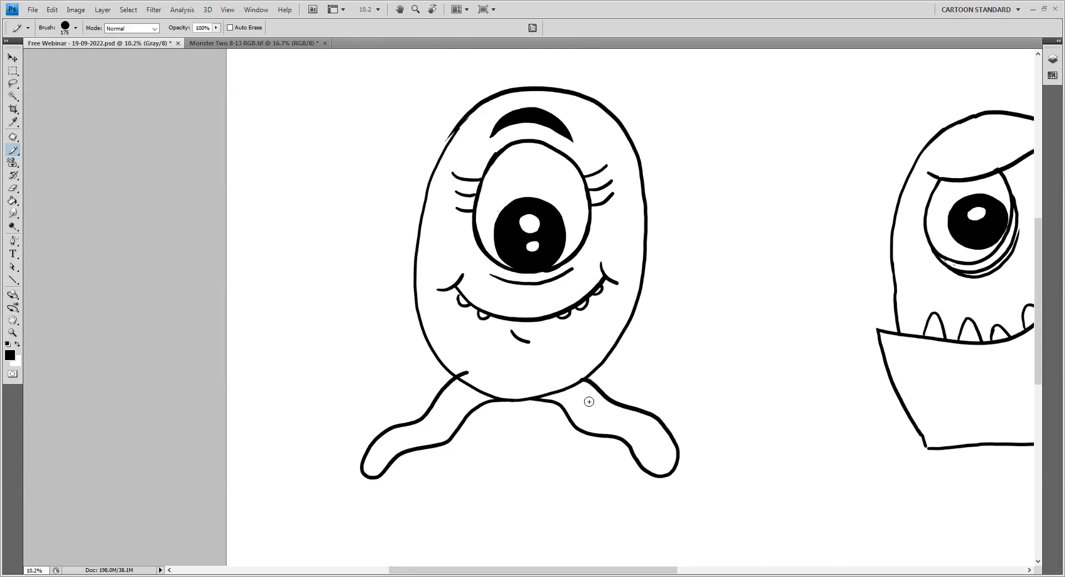
key(ctrl+z)
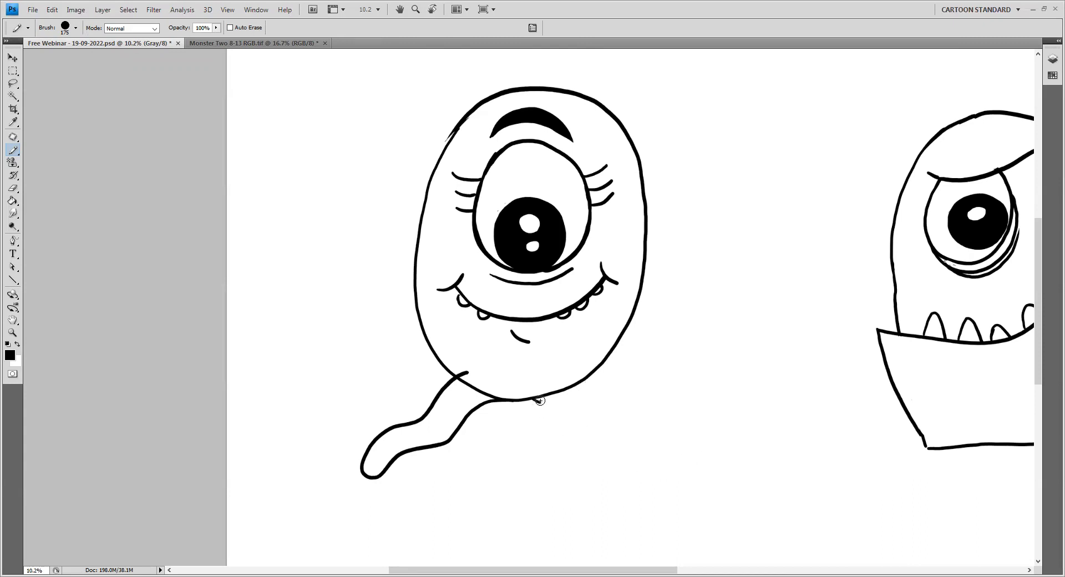
mouse_move(531, 400)
mouse_down()
mouse_move(567, 407)
mouse_move(591, 435)
mouse_move(644, 451)
mouse_move(678, 483)
mouse_move(678, 446)
mouse_move(618, 410)
mouse_move(585, 379)
mouse_up()
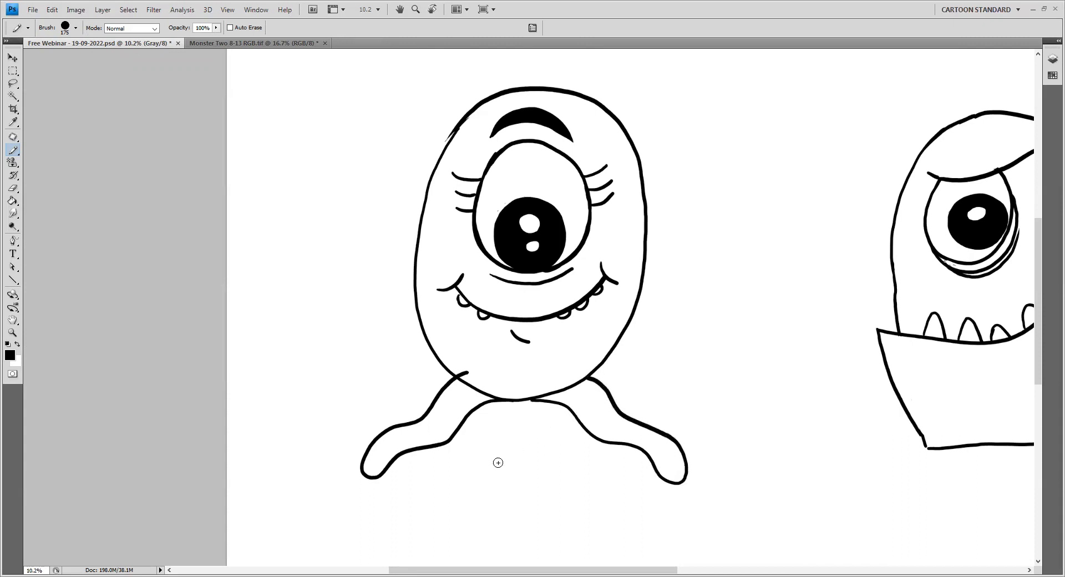
Try short marking strokes above the left figure's two tentacles, and undo them
mouse_move(655, 397)
mouse_down()
mouse_move(668, 410)
mouse_move(681, 389)
mouse_up()
mouse_move(611, 389)
mouse_down()
mouse_move(633, 493)
mouse_move(599, 408)
mouse_up()
key(ctrl+alt+z)
key(ctrl+alt+z)
key(ctrl+alt+z)
mouse_move(648, 388)
mouse_down()
mouse_move(663, 410)
mouse_move(645, 407)
mouse_up()
mouse_move(400, 394)
mouse_down()
mouse_move(414, 386)
mouse_move(416, 401)
mouse_up()
key(ctrl+alt+z)
key(ctrl+alt+z)
key(ctrl+alt+z)
key(ctrl+alt+z)
Draw a second wavy tentacle on the left figure's left side, just above the existing one, redoing the first attempt in a slimmer shape
mouse_move(379, 376)
mouse_down()
mouse_move(330, 404)
mouse_move(324, 420)
mouse_move(342, 429)
mouse_move(375, 418)
mouse_move(413, 382)
mouse_move(447, 387)
mouse_up()
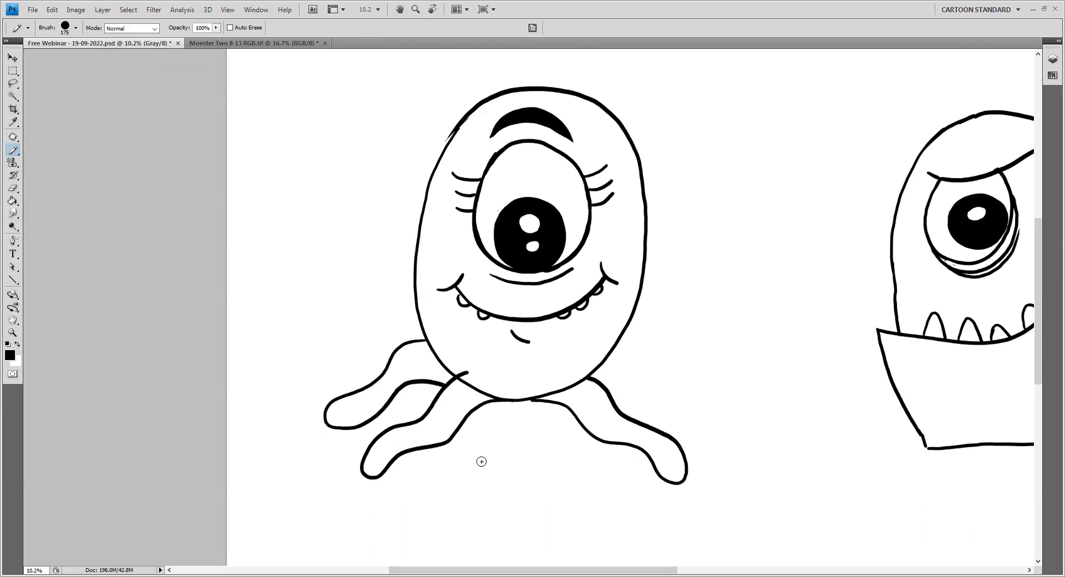
key(ctrl+z)
mouse_move(422, 335)
mouse_down()
mouse_move(382, 370)
mouse_move(328, 393)
mouse_move(319, 412)
mouse_move(335, 417)
mouse_move(407, 390)
mouse_move(440, 360)
mouse_up()
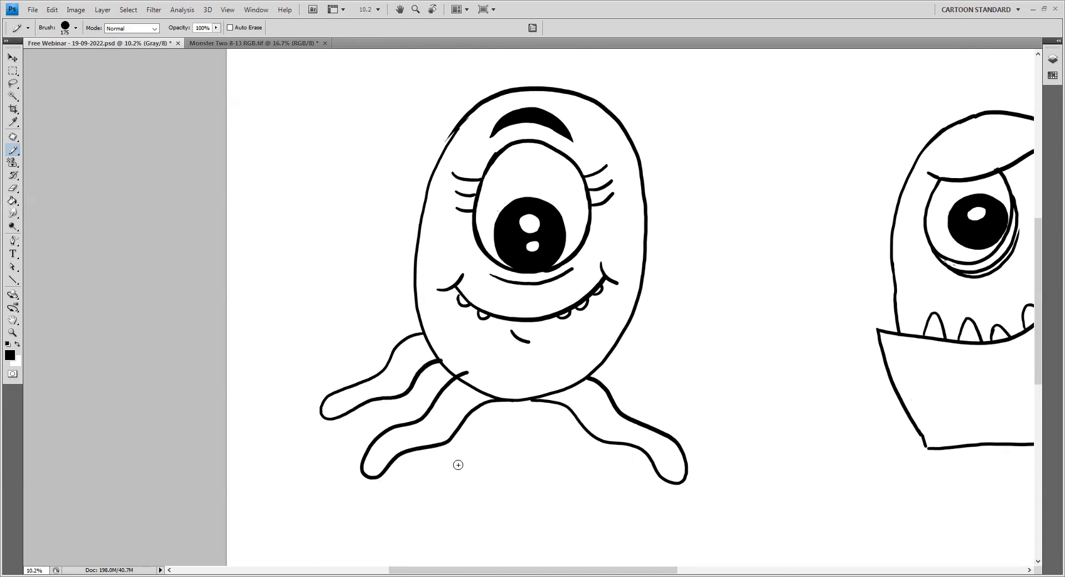
Redraw the second wavy tentacle on the left figure's left side, and draw a matching one on its right side
key(ctrl+z)
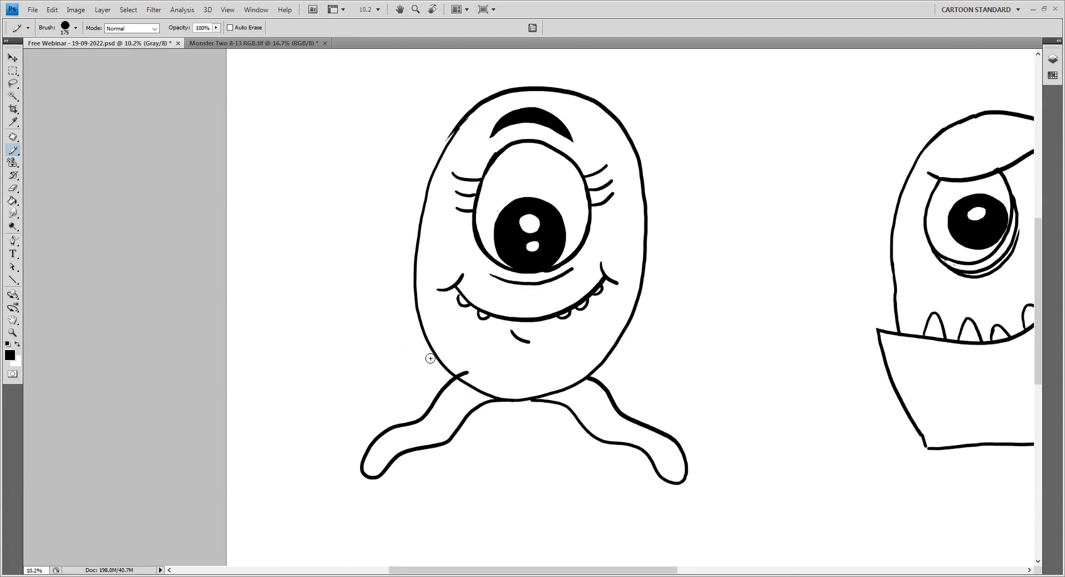
mouse_move(433, 357)
mouse_down()
mouse_move(385, 389)
mouse_move(328, 410)
mouse_move(322, 434)
mouse_move(392, 419)
mouse_move(447, 385)
mouse_up()
mouse_move(624, 378)
mouse_down()
mouse_move(515, 394)
mouse_move(601, 434)
mouse_move(616, 424)
mouse_move(610, 405)
mouse_move(542, 370)
mouse_move(502, 360)
mouse_move(494, 384)
mouse_up()
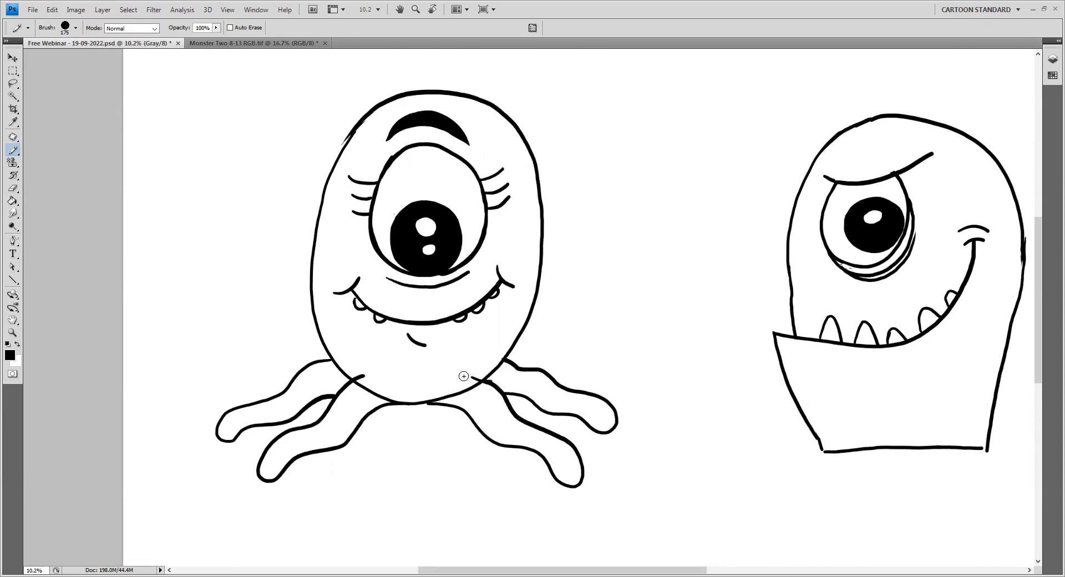
Try short marking strokes where the tentacles join the left figure's body, and undo them
drag(375, 365, 388, 359)
key(ctrl+z)
drag(307, 375, 318, 381)
mouse_move(501, 373)
mouse_down()
mouse_move(511, 382)
mouse_move(501, 382)
mouse_up()
mouse_move(701, 423)
mouse_down()
mouse_move(506, 319)
mouse_move(431, 331)
mouse_move(647, 444)
mouse_up()
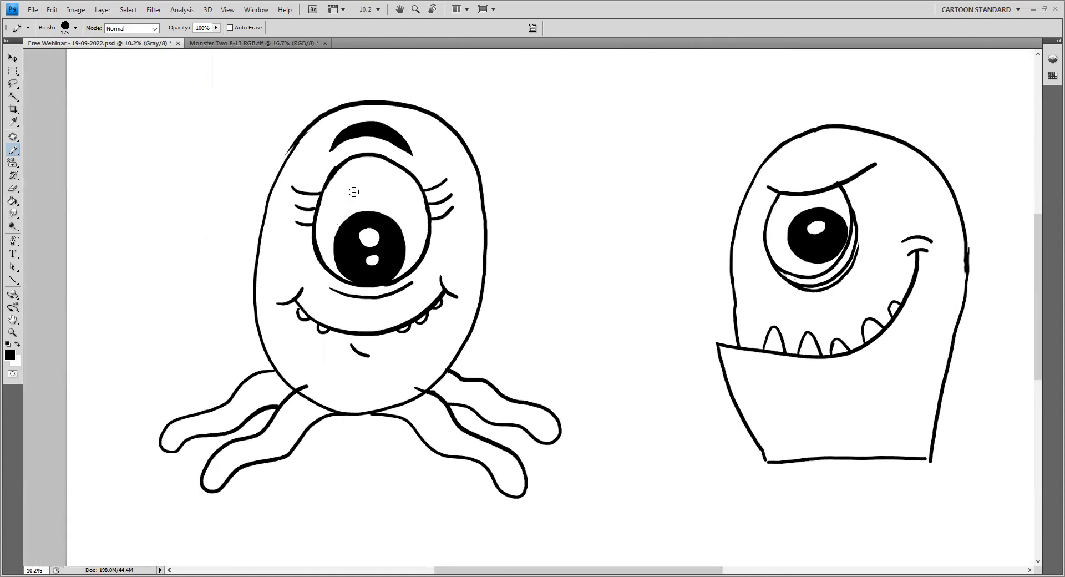
Try a small direction arrow beside the left edge of the right figure's jaw, and undo it
drag(672, 401, 397, 281)
mouse_move(511, 320)
mouse_down()
mouse_move(530, 356)
mouse_move(555, 359)
mouse_up()
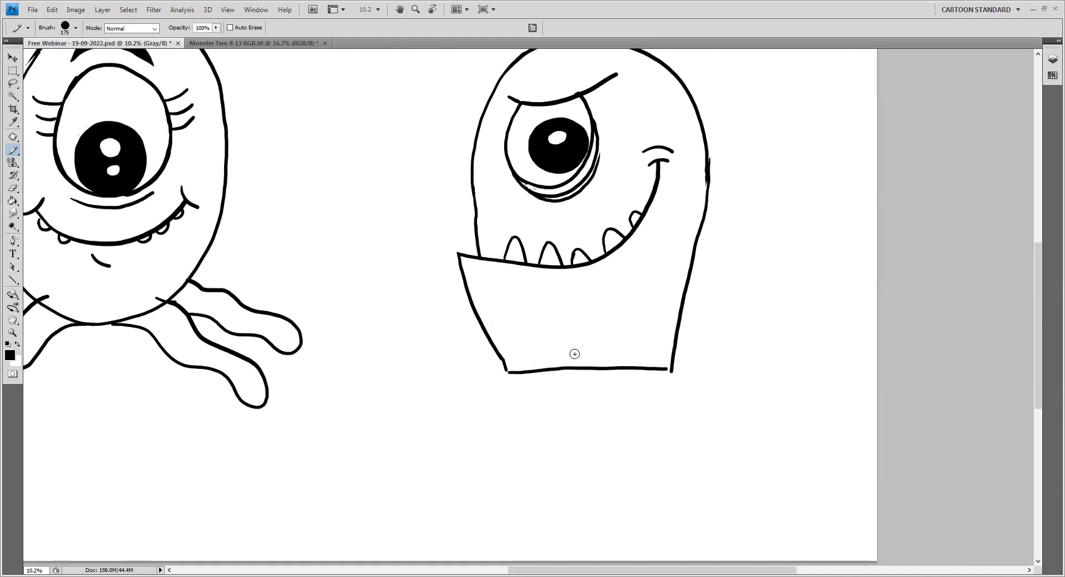
mouse_move(447, 341)
mouse_down()
mouse_move(406, 353)
mouse_move(420, 365)
mouse_up()
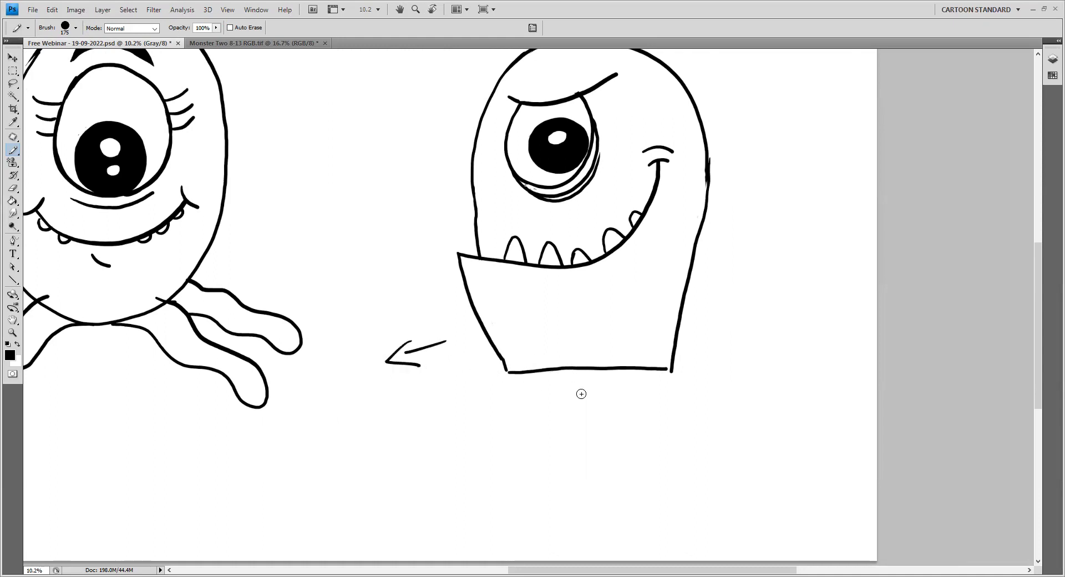
key(ctrl+alt+z)
key(ctrl+alt+z)
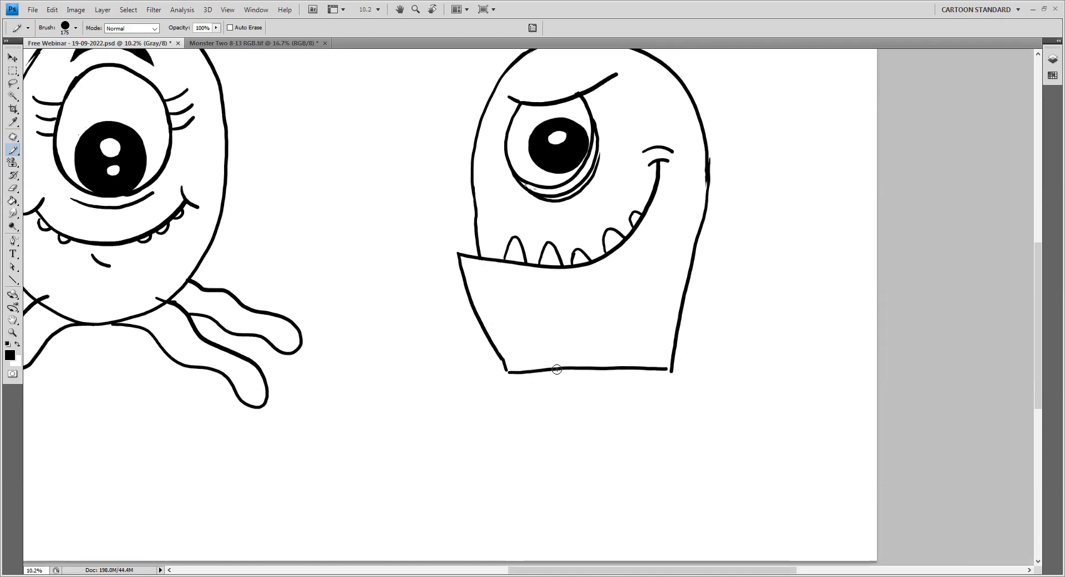
Try a pointed wavy tentacle from the right figure's base out to its lower right, and undo both lines
mouse_move(547, 372)
mouse_down()
mouse_move(586, 424)
mouse_move(666, 447)
mouse_move(708, 483)
mouse_up()
mouse_move(580, 329)
mouse_down()
mouse_move(622, 390)
mouse_move(697, 437)
mouse_move(709, 482)
mouse_up()
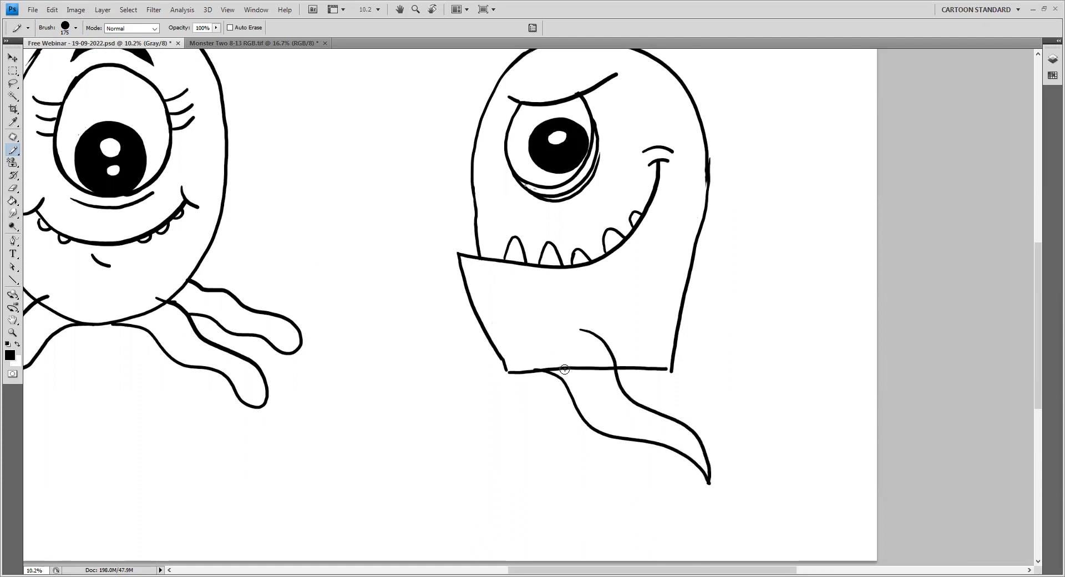
key(ctrl+alt+z)
key(ctrl+alt+z)
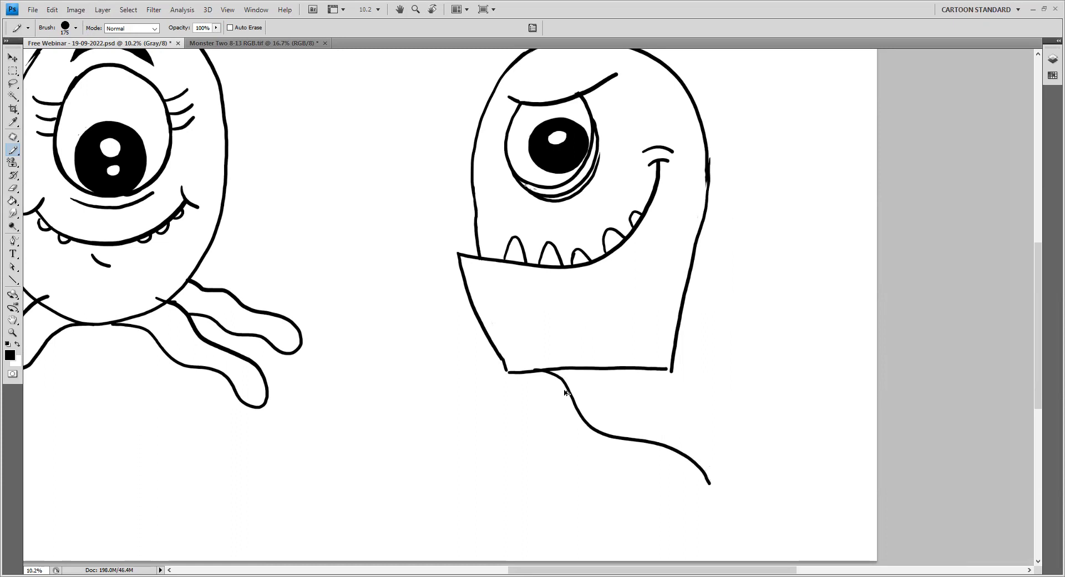
click(530, 373)
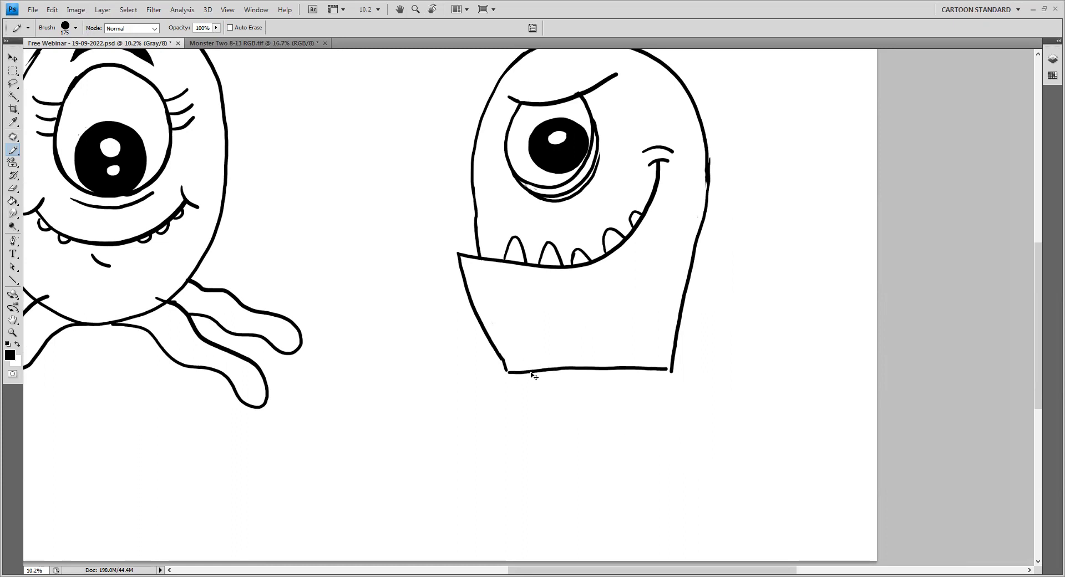
Draw two pointed wavy tentacles from the right figure's base, one out to its lower right and one out to its lower left
drag(535, 374, 541, 374)
mouse_move(545, 377)
mouse_down()
mouse_move(596, 416)
mouse_move(654, 436)
mouse_move(705, 484)
mouse_up()
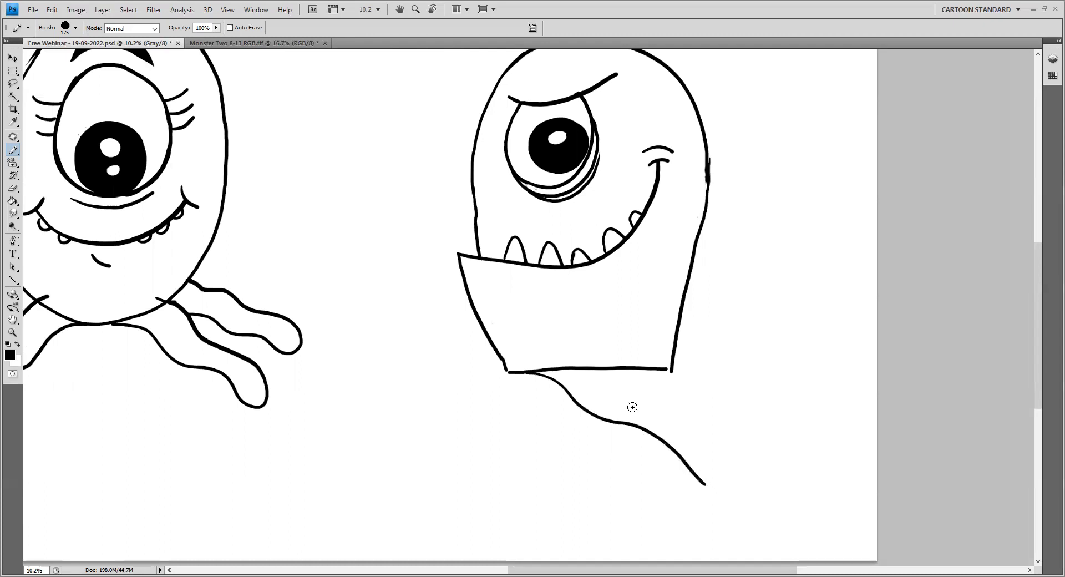
mouse_move(573, 337)
mouse_down()
mouse_move(625, 389)
mouse_move(670, 417)
mouse_move(706, 484)
mouse_up()
mouse_move(485, 335)
mouse_down()
mouse_move(372, 388)
mouse_move(335, 445)
mouse_move(366, 421)
mouse_move(328, 445)
mouse_move(376, 411)
mouse_move(515, 371)
mouse_up()
key(ctrl+z)
key(ctrl+z)
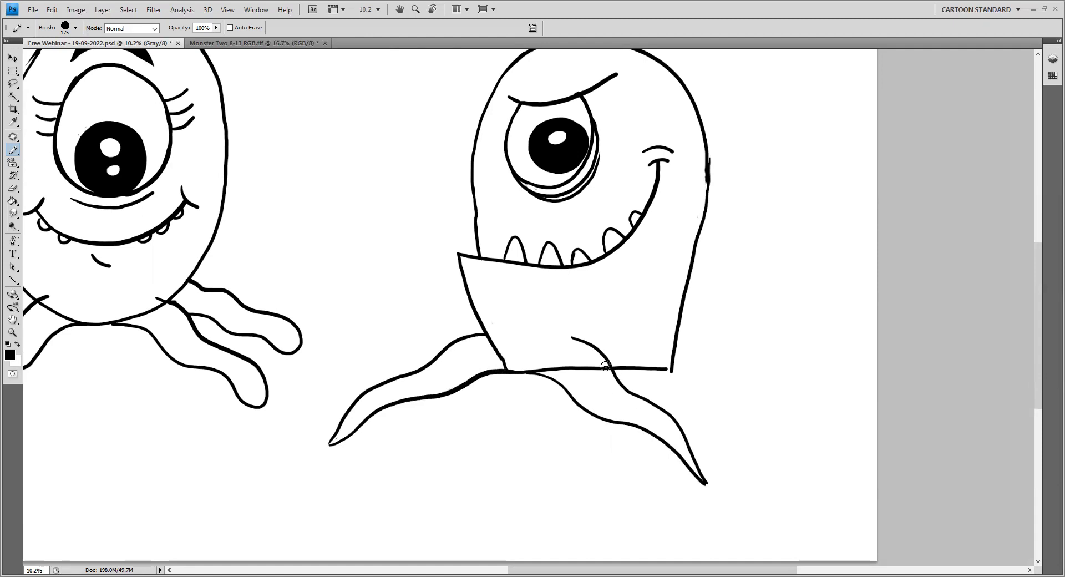
Draw a second pointed tentacle on the right figure's right side, above the first, redoing the start of its lower edge
drag(631, 321, 770, 414)
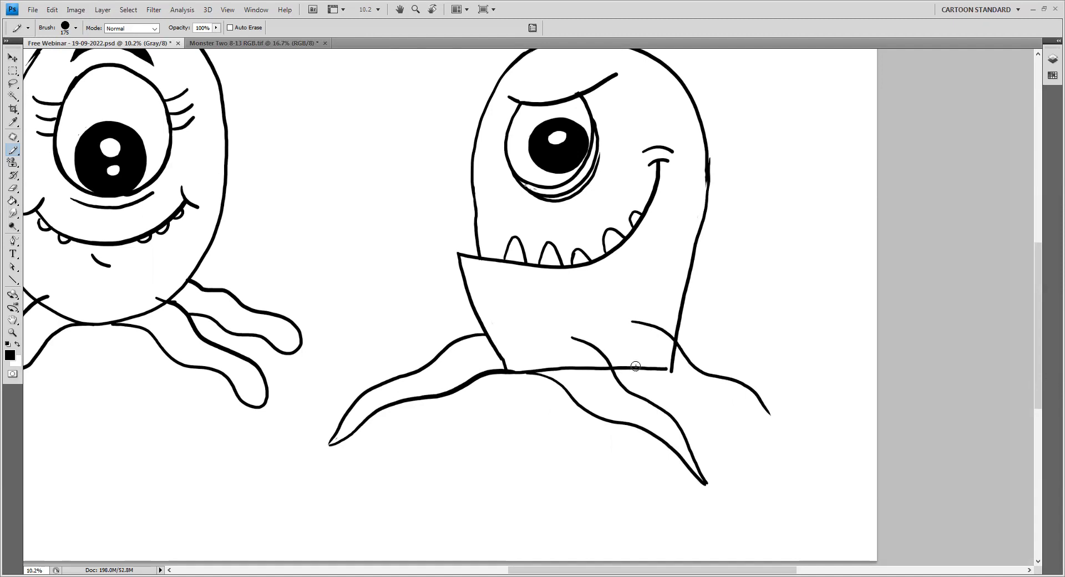
drag(638, 373, 650, 388)
key(ctrl+z)
mouse_move(649, 376)
mouse_down()
mouse_move(787, 432)
mouse_move(768, 414)
mouse_move(792, 431)
mouse_up()
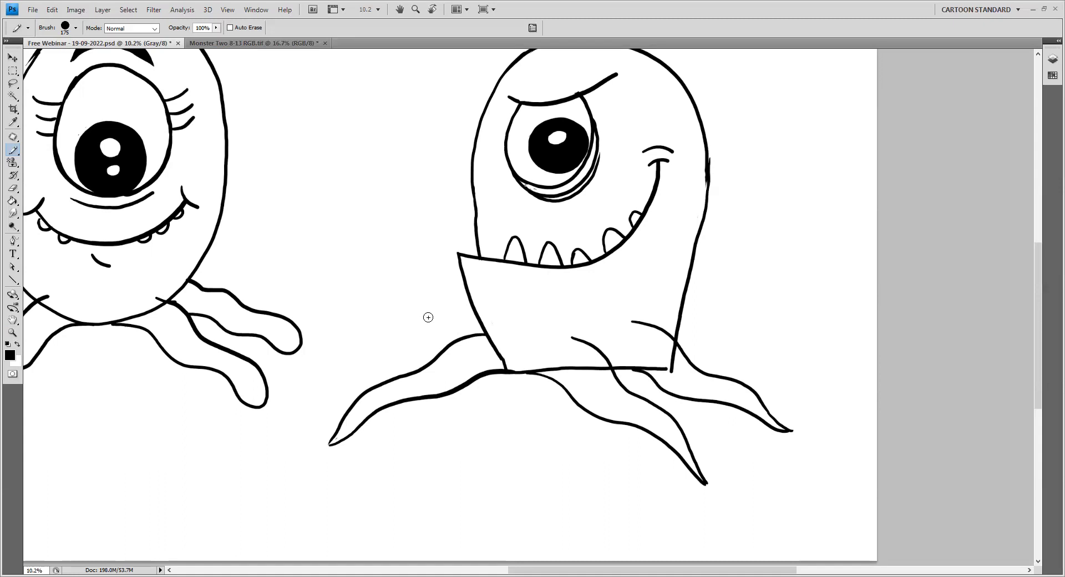
Draw a second pointed tentacle on the right figure's left side, above the existing one, redoing the first attempt
mouse_move(381, 316)
mouse_down()
mouse_move(452, 327)
mouse_move(446, 321)
mouse_move(438, 336)
mouse_up()
key(ctrl+alt+z)
key(ctrl+alt+z)
key(ctrl+alt+z)
mouse_move(465, 301)
mouse_down()
mouse_move(361, 341)
mouse_move(316, 382)
mouse_move(444, 349)
mouse_up()
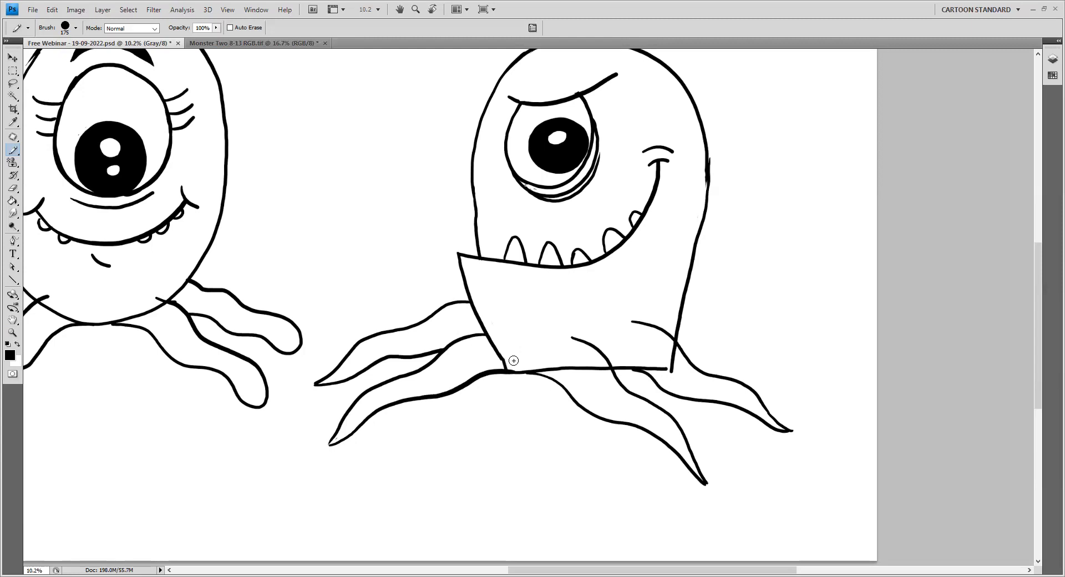
Paint out in white the right figure's base line and the body edges where they cross the tentacles
key(x)
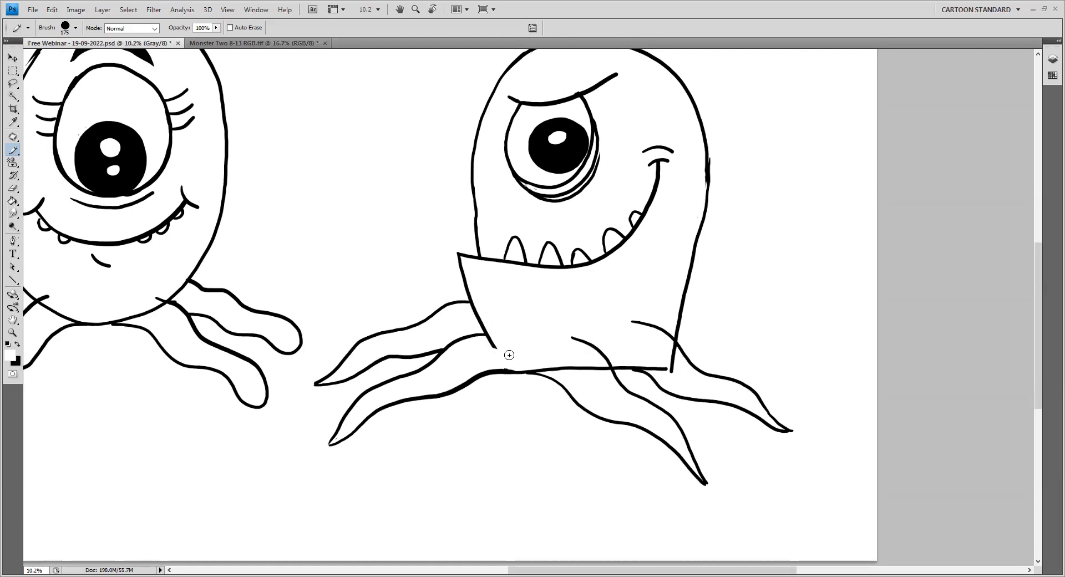
mouse_move(546, 366)
mouse_down()
mouse_move(529, 367)
mouse_move(597, 368)
mouse_move(536, 367)
mouse_move(563, 371)
mouse_up()
mouse_move(653, 364)
mouse_down()
mouse_move(667, 368)
mouse_move(672, 347)
mouse_up()
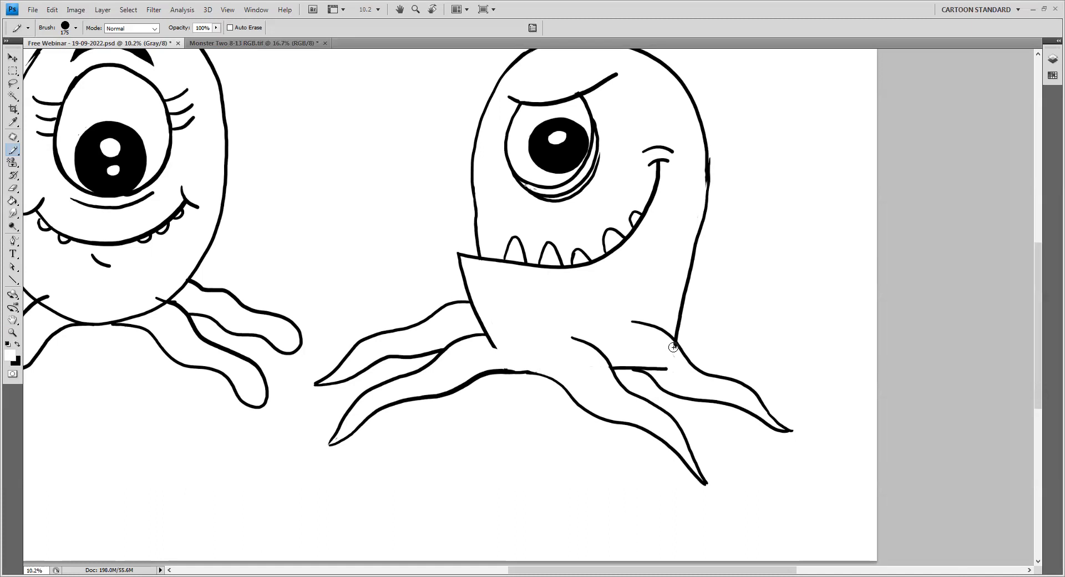
drag(662, 368, 649, 368)
Draw a third, slimmer pointed tentacle in black on each side of the right figure, above and behind the existing ones
key(x)
drag(684, 309, 808, 336)
mouse_move(679, 347)
mouse_down()
mouse_move(730, 356)
mouse_move(840, 341)
mouse_up()
key(ctrl+z)
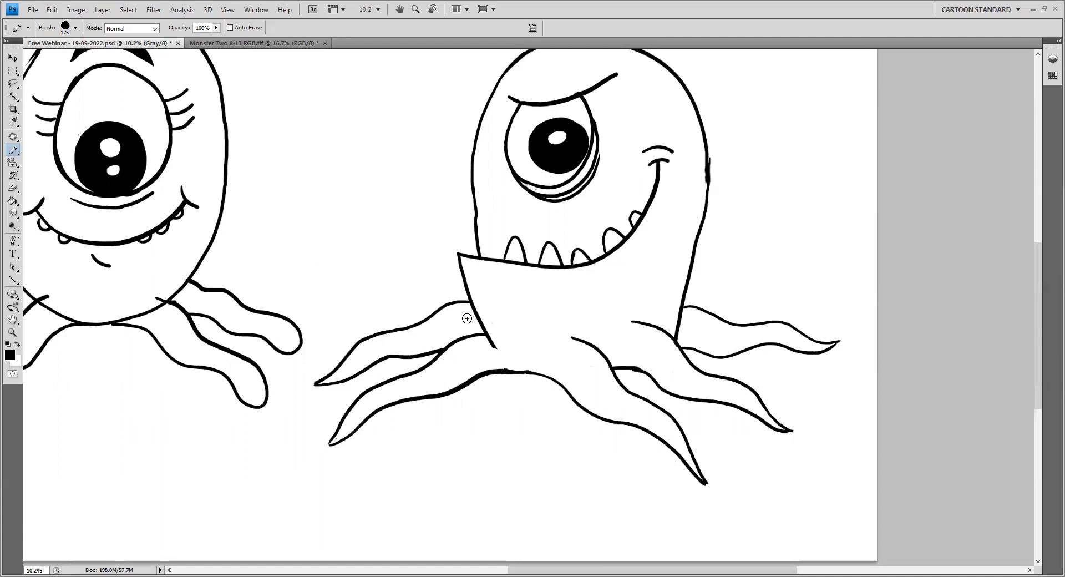
drag(355, 286, 468, 282)
mouse_move(355, 286)
mouse_down()
mouse_move(374, 299)
mouse_move(468, 302)
mouse_up()
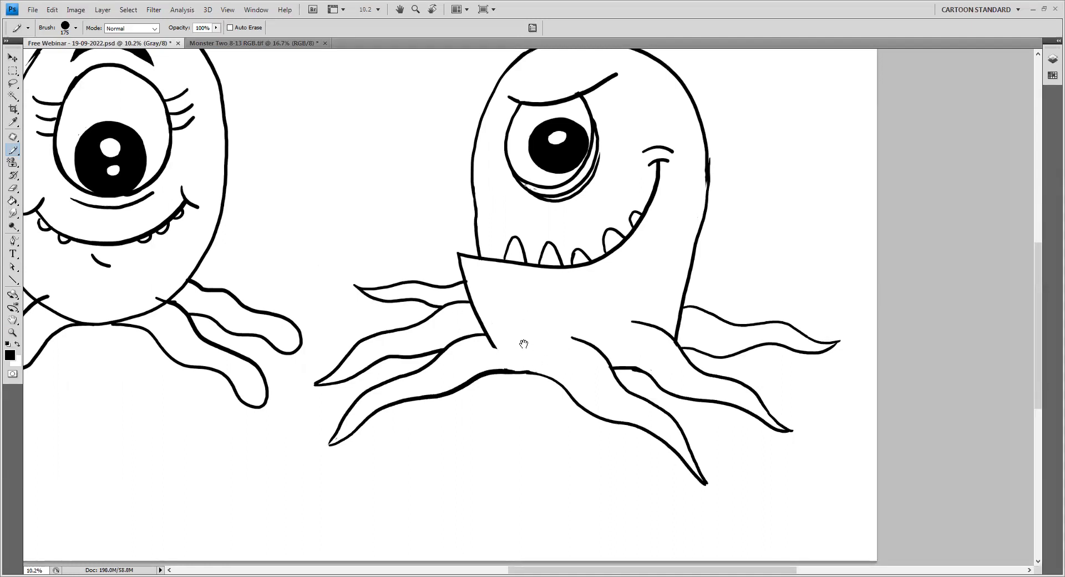
Paint out in white the left figure's bottom outline where it crosses the tops of its two front tentacles
mouse_move(349, 318)
mouse_down()
mouse_move(423, 373)
mouse_move(497, 355)
mouse_move(628, 361)
mouse_up()
key(x)
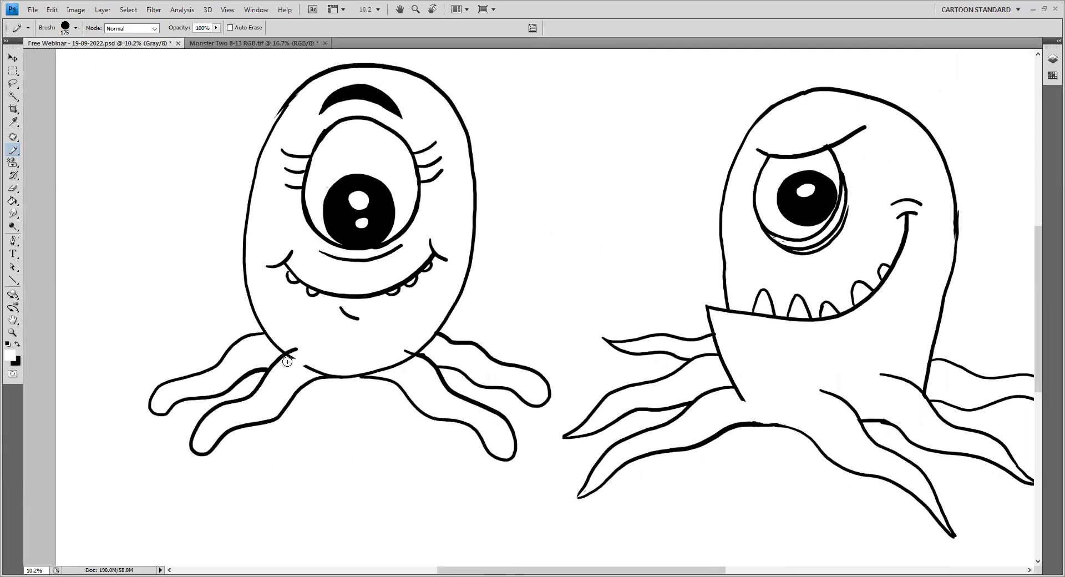
mouse_move(291, 357)
mouse_down()
mouse_move(314, 367)
mouse_move(302, 372)
mouse_move(335, 372)
mouse_up()
drag(410, 363, 372, 369)
Try short black strokes at the joint of the left figure's upper right tentacle, and undo them
key(x)
mouse_move(456, 354)
mouse_down()
mouse_move(440, 354)
mouse_move(457, 353)
mouse_up()
key(ctrl+z)
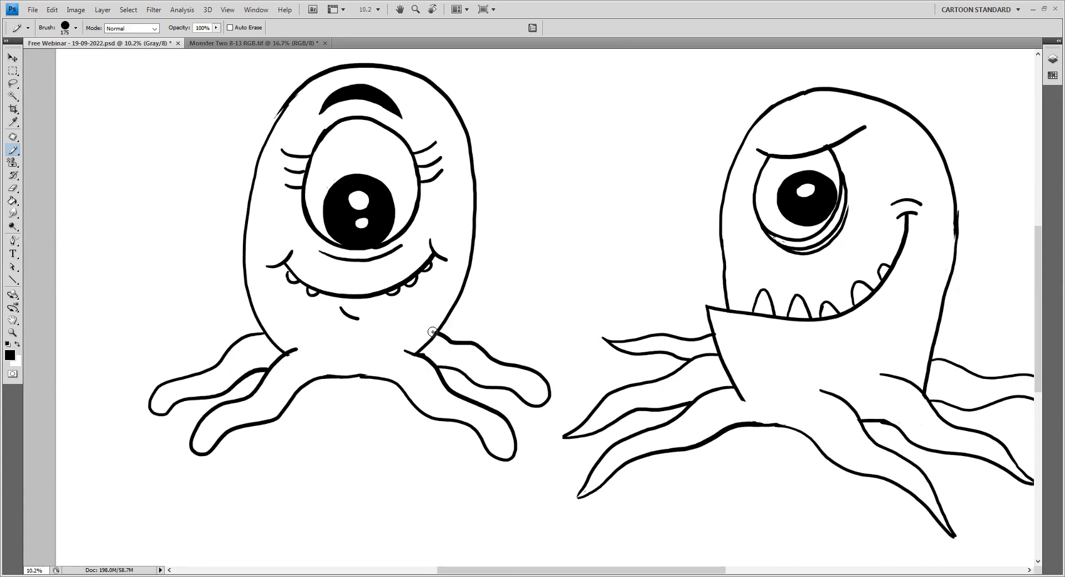
drag(417, 331, 423, 335)
key(ctrl+z)
Clean up in white the body outline where the left figure's upper tentacles join on both sides
key(x)
drag(272, 337, 278, 348)
drag(432, 344, 424, 341)
Check the head of the finished monster artwork for reference, and return to the left figure's head on the webinar canvas
click(243, 48)
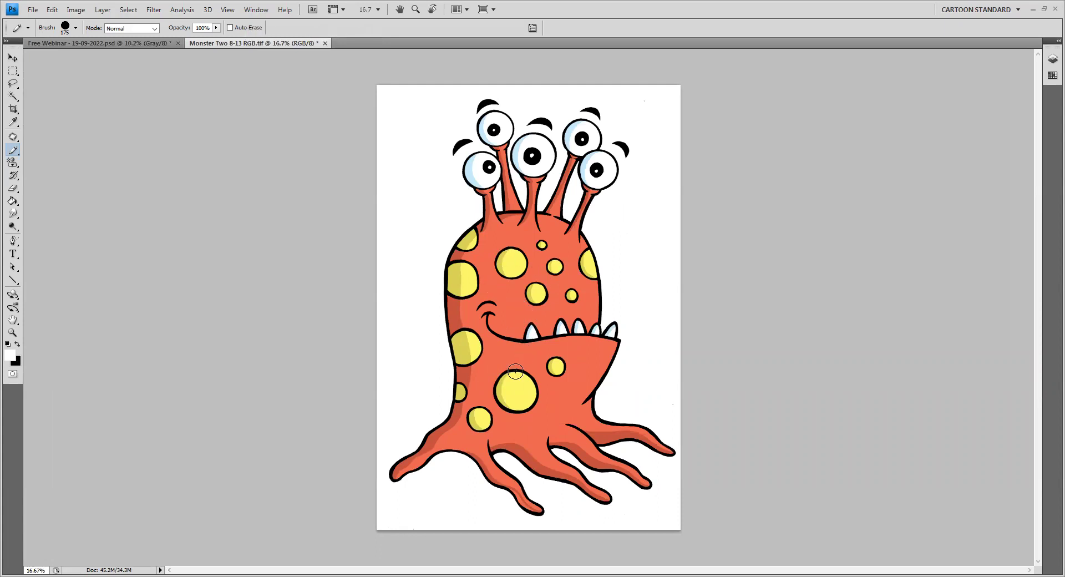
click(139, 43)
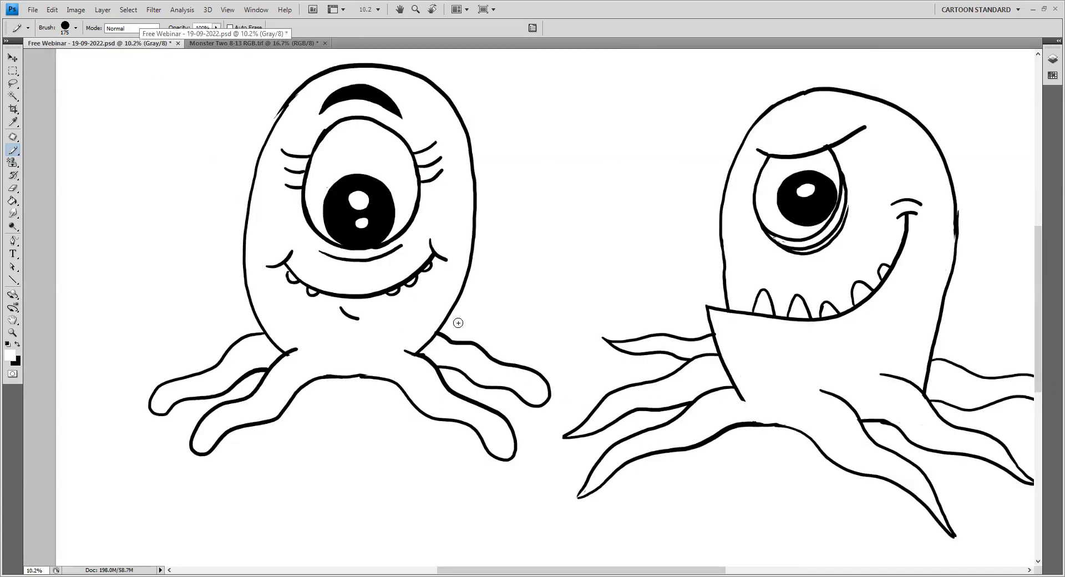
drag(388, 228, 409, 320)
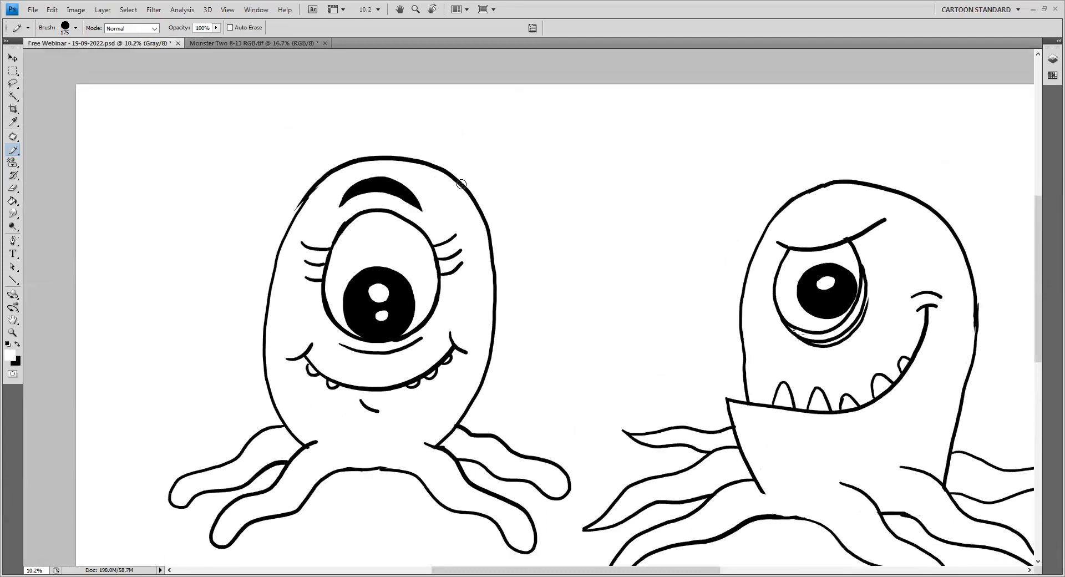
Try a short stalk on the top of the left figure's head with its base painted out in white, and undo it
key(x)
mouse_move(371, 165)
mouse_down()
mouse_move(378, 134)
mouse_move(397, 135)
mouse_move(368, 133)
mouse_move(407, 124)
mouse_move(397, 134)
mouse_up()
key(x)
drag(379, 153, 394, 153)
key(ctrl+alt+z)
key(ctrl+alt+z)
key(ctrl+alt+z)
key(ctrl+alt+z)
Draw a curved antenna with a round tip in black on the right side of the left figure's head
key(x)
drag(445, 169, 465, 134)
mouse_move(455, 176)
mouse_down()
mouse_move(471, 140)
mouse_move(459, 133)
mouse_move(474, 118)
mouse_move(480, 129)
mouse_up()
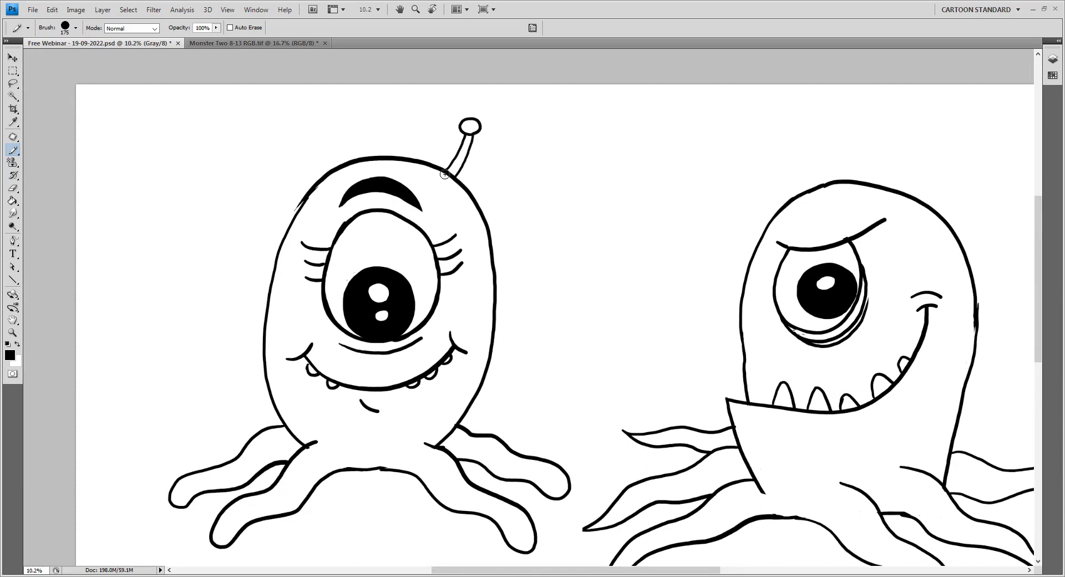
Draw a matching antenna on the left side of the left figure's head, replacing its heart-shaped tip with a round one
drag(294, 137, 324, 177)
drag(283, 142, 319, 181)
mouse_move(287, 140)
mouse_down()
mouse_move(264, 123)
mouse_move(285, 107)
mouse_move(296, 117)
mouse_move(289, 140)
mouse_up()
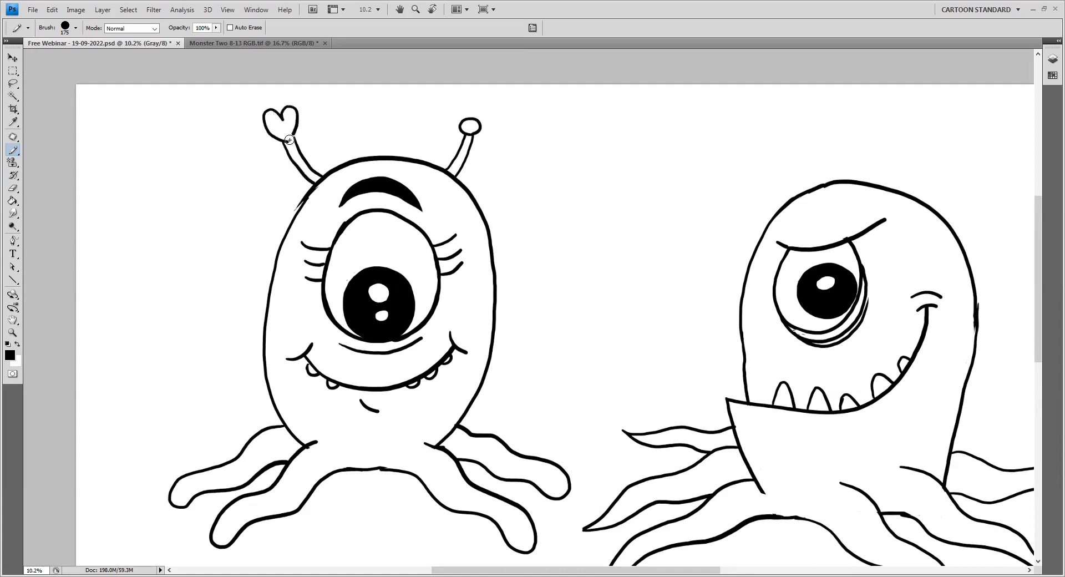
key(ctrl+z)
mouse_move(279, 139)
mouse_down()
mouse_move(298, 128)
mouse_move(284, 119)
mouse_move(273, 129)
mouse_up()
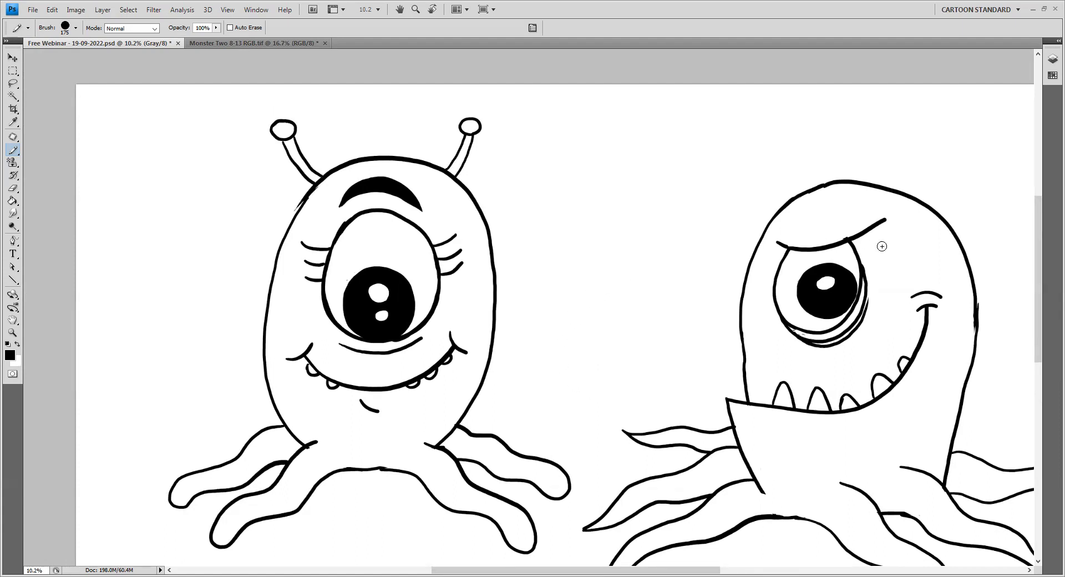
Draw three curved pointed horns on the right figure's head, one on each side and one near the middle
drag(881, 244, 699, 254)
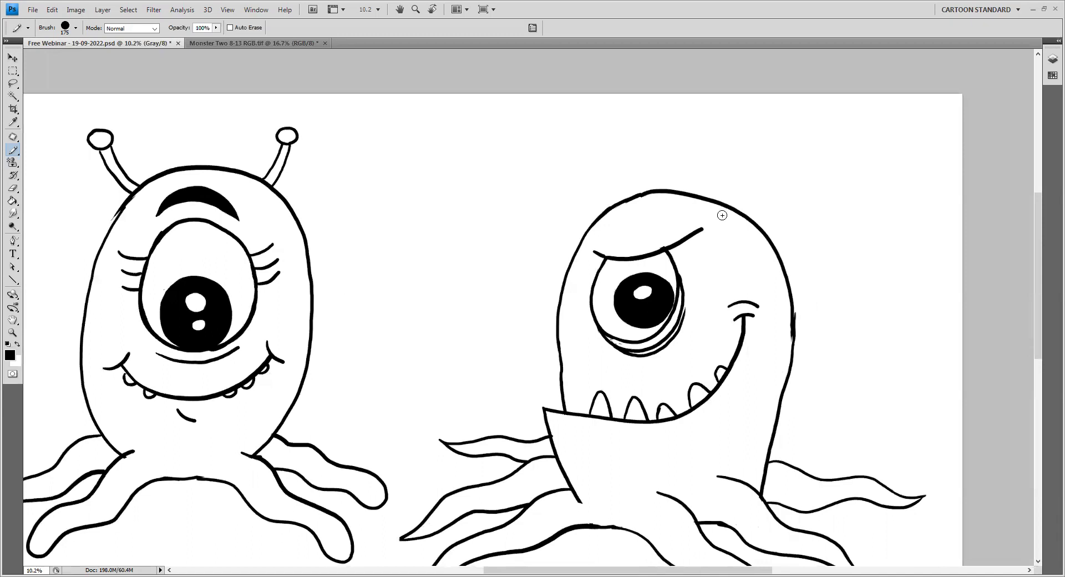
drag(714, 214, 741, 231)
mouse_move(713, 213)
mouse_down()
mouse_move(759, 174)
mouse_move(772, 143)
mouse_move(740, 230)
mouse_up()
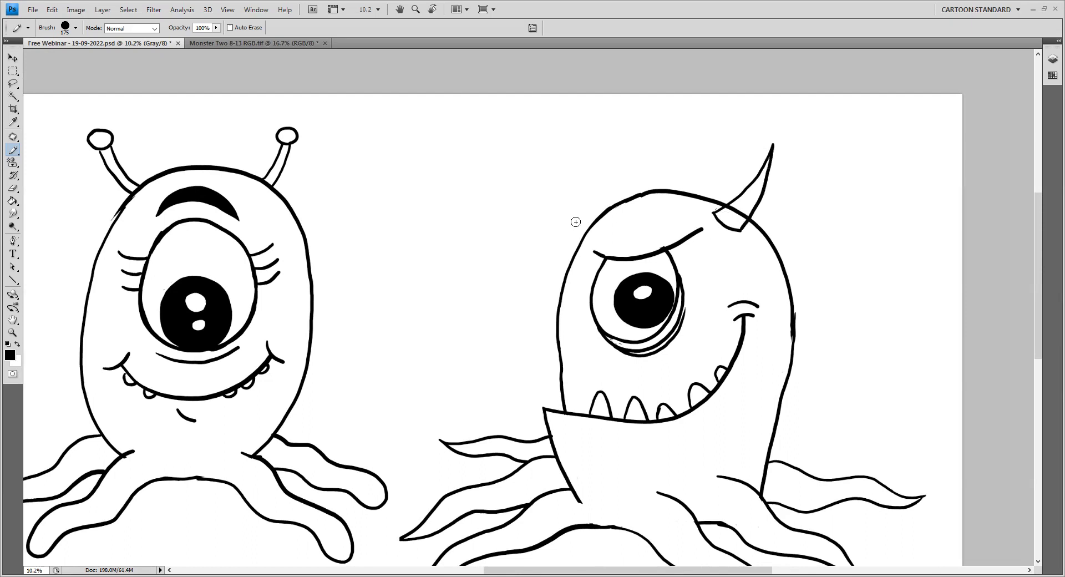
mouse_move(589, 224)
mouse_down()
mouse_move(565, 173)
mouse_move(567, 148)
mouse_move(553, 178)
mouse_move(556, 223)
mouse_move(572, 248)
mouse_up()
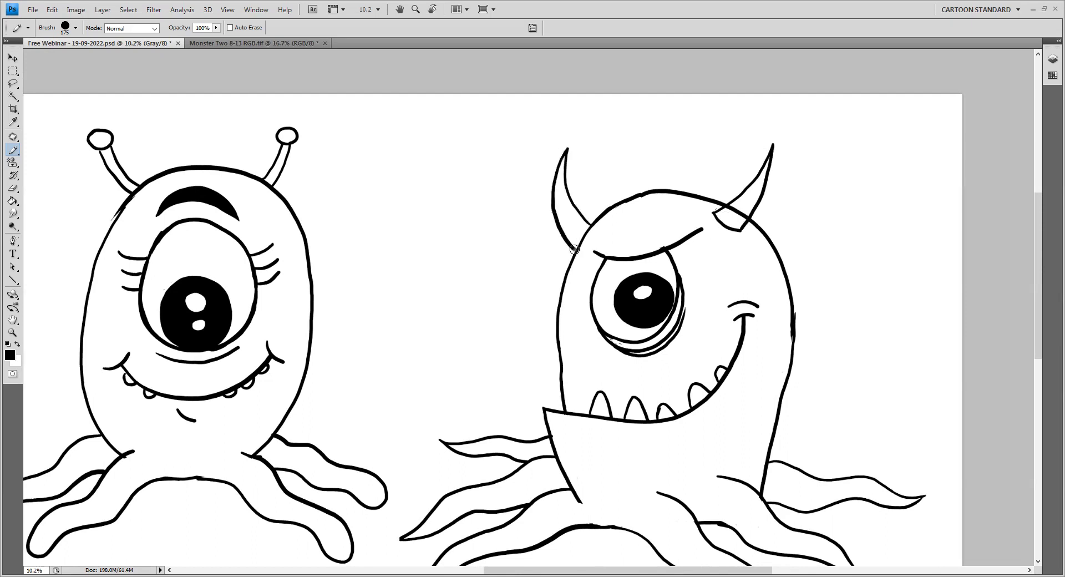
mouse_move(630, 221)
mouse_down()
mouse_move(662, 215)
mouse_move(628, 199)
mouse_move(655, 131)
mouse_move(659, 207)
mouse_up()
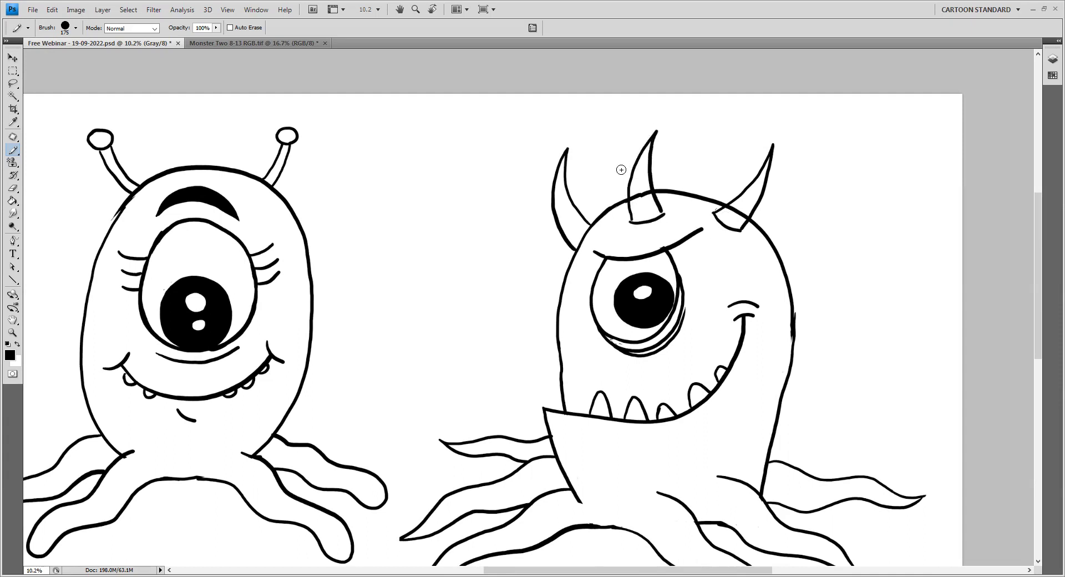
Paint out in white the head outline that crosses the bases of the right figure's middle and right horns
key(x)
drag(648, 197, 634, 204)
drag(740, 215, 726, 211)
mouse_move(521, 366)
mouse_down()
mouse_move(487, 339)
mouse_move(620, 271)
mouse_move(675, 352)
mouse_up()
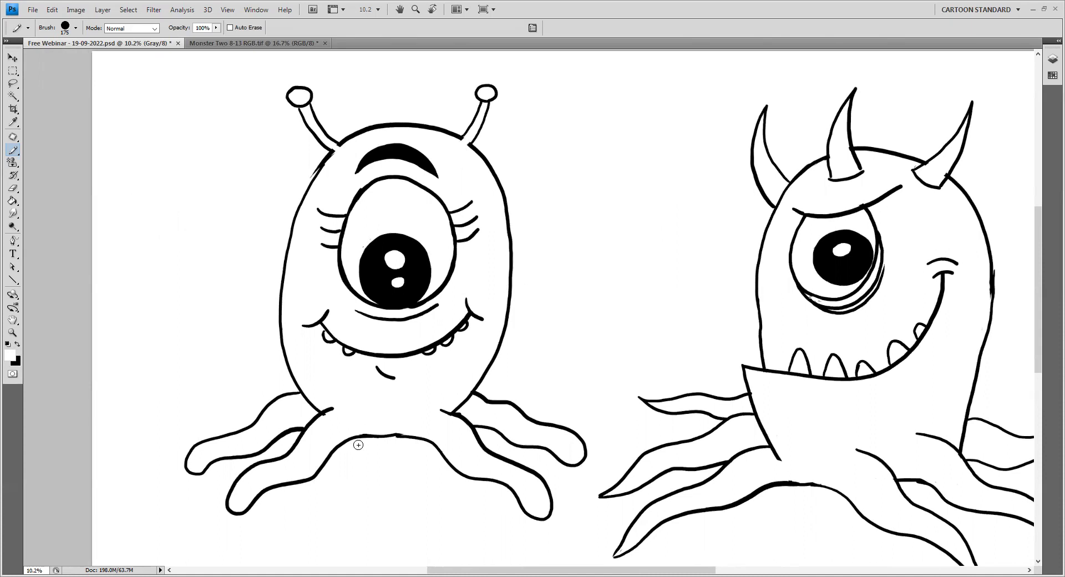
key(x)
drag(305, 431, 381, 312)
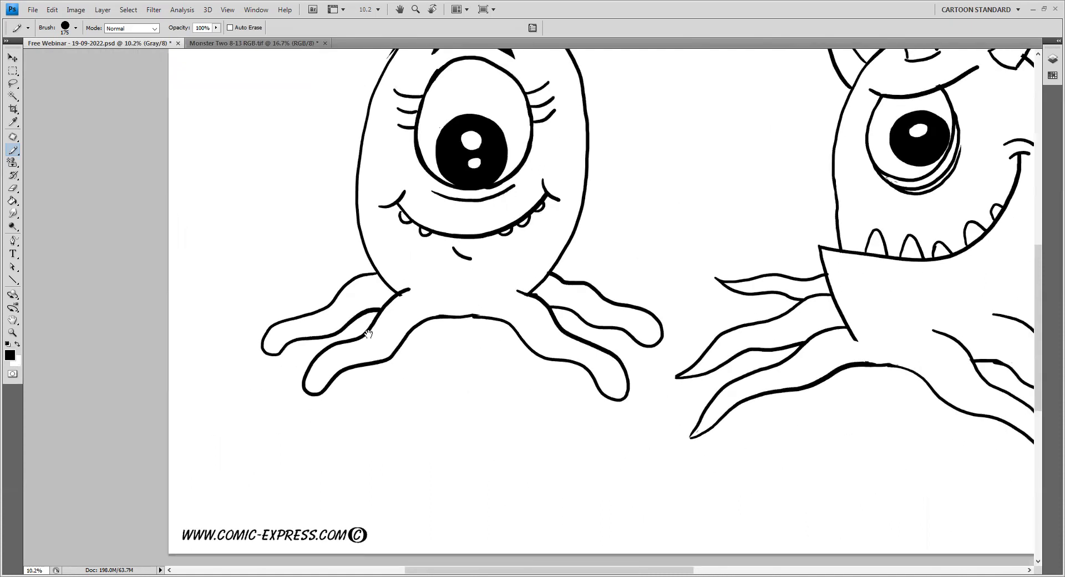
mouse_move(454, 150)
mouse_down()
mouse_move(413, 311)
mouse_move(402, 219)
mouse_move(400, 410)
mouse_up()
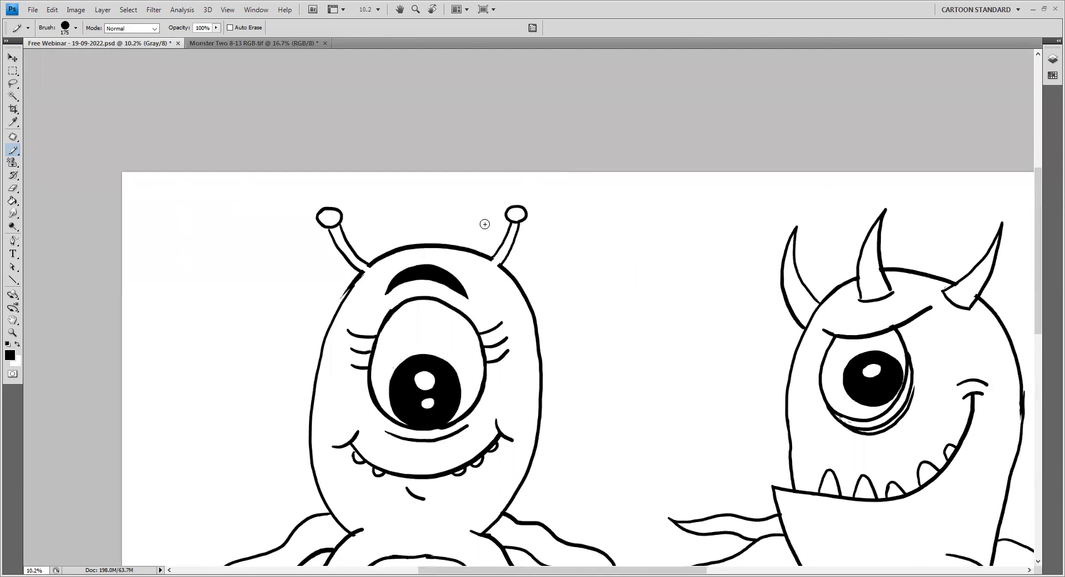
key(x)
drag(394, 413, 386, 329)
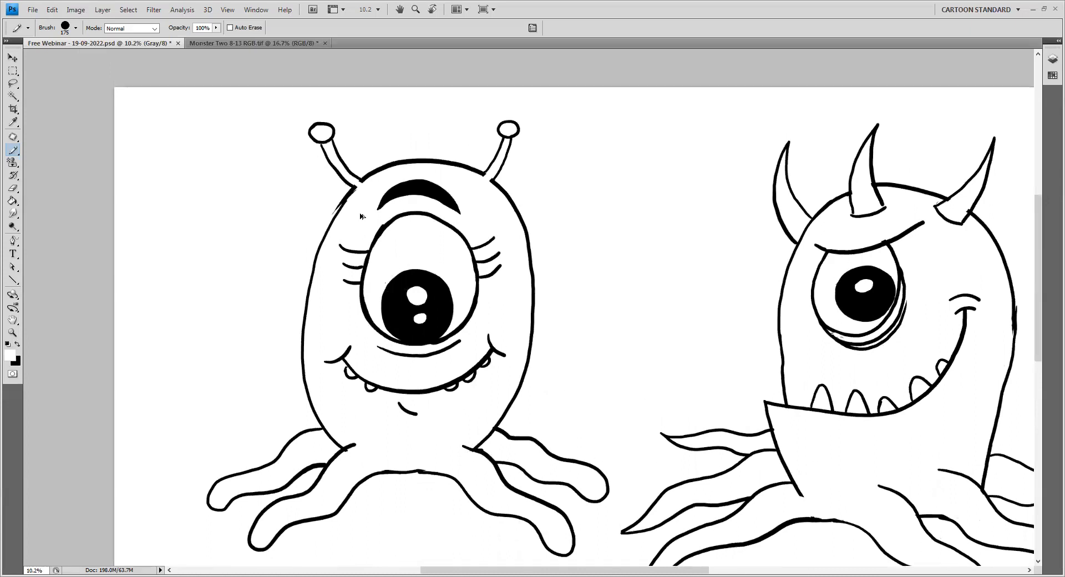
scroll(343, 425, up, 3)
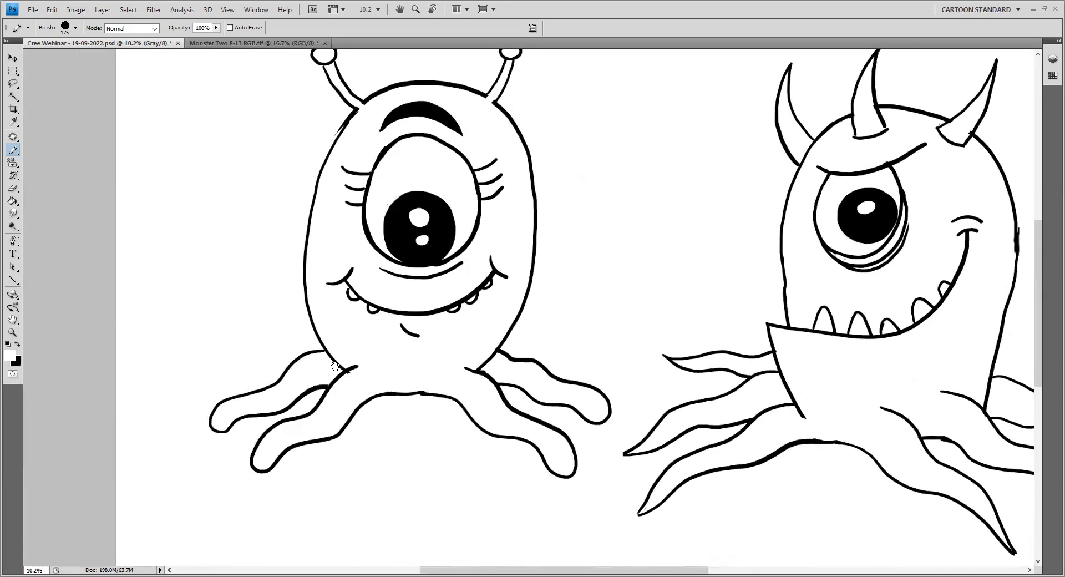
Draw small half-round suckers in black along the lower edges of the left figure's tentacles
key(x)
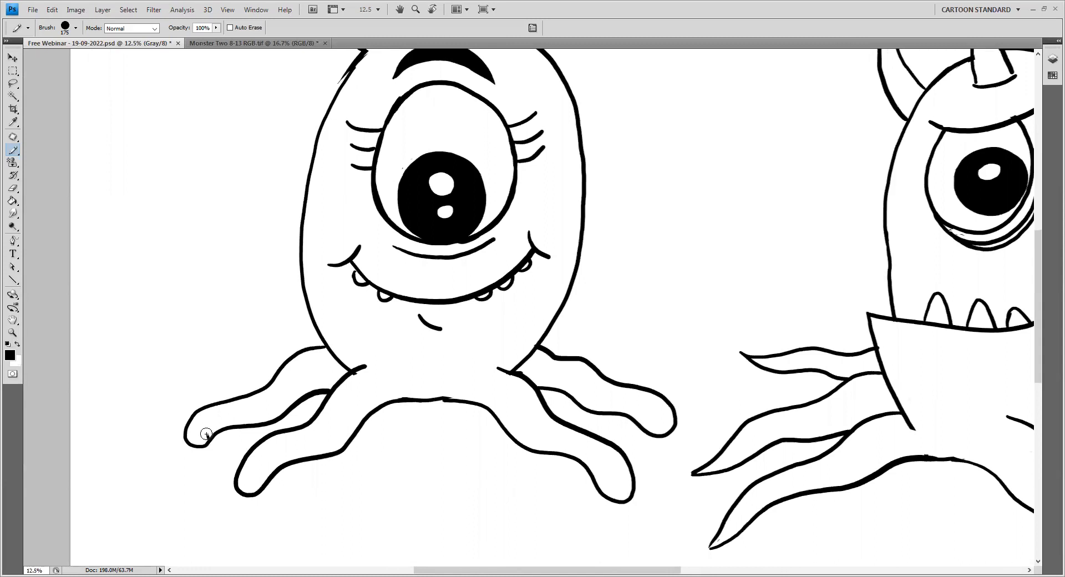
mouse_move(213, 424)
mouse_down()
mouse_move(286, 412)
mouse_move(302, 385)
mouse_up()
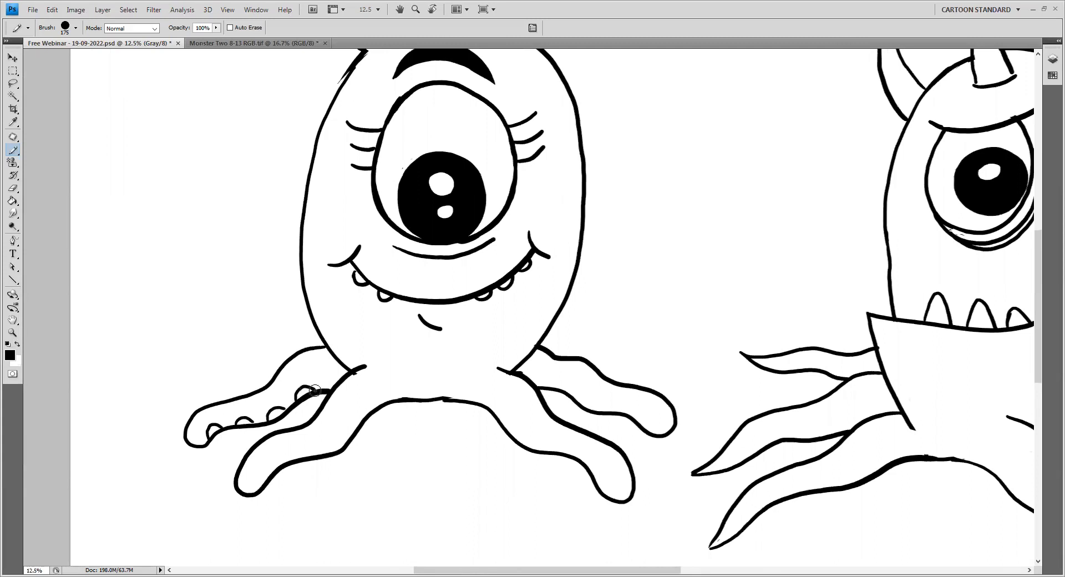
mouse_move(266, 481)
mouse_down()
mouse_move(286, 454)
mouse_move(319, 452)
mouse_move(324, 423)
mouse_move(353, 423)
mouse_move(385, 402)
mouse_up()
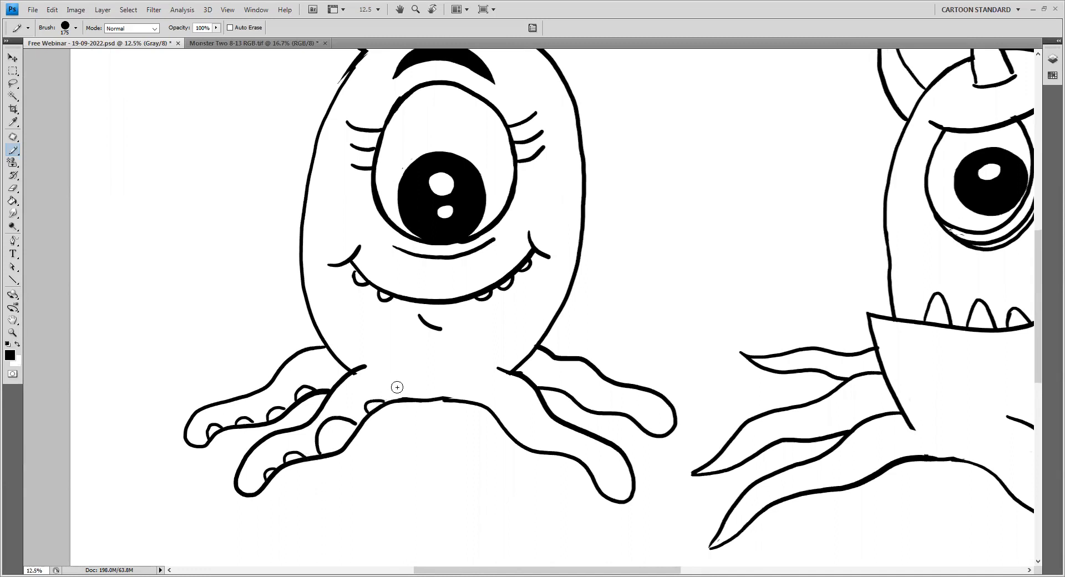
key(ctrl+alt+z)
key(ctrl+alt+z)
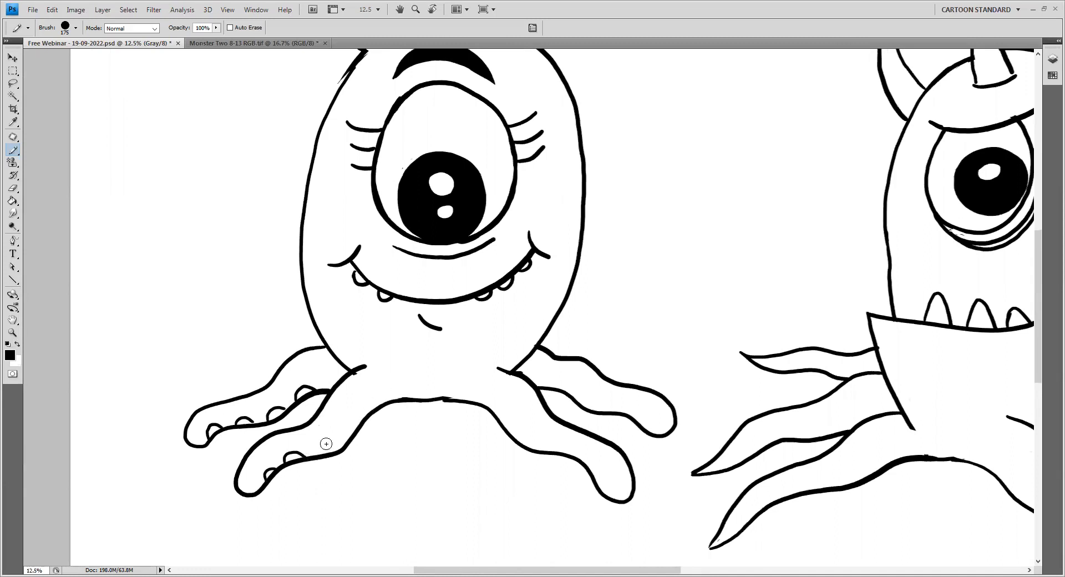
mouse_move(321, 455)
mouse_down()
mouse_move(330, 444)
mouse_move(343, 449)
mouse_move(355, 415)
mouse_move(388, 400)
mouse_up()
mouse_move(491, 401)
mouse_down()
mouse_move(518, 440)
mouse_move(577, 449)
mouse_move(604, 486)
mouse_up()
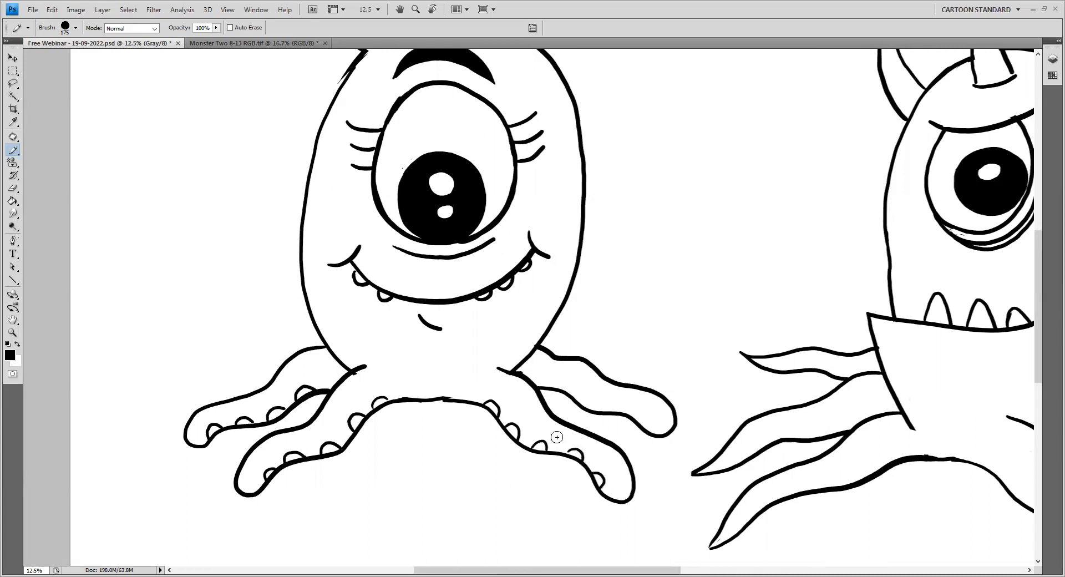
Draw small half-round suckers beneath the three tentacles on the left side of the right figure
mouse_move(543, 383)
mouse_down()
mouse_move(646, 420)
mouse_move(425, 292)
mouse_up()
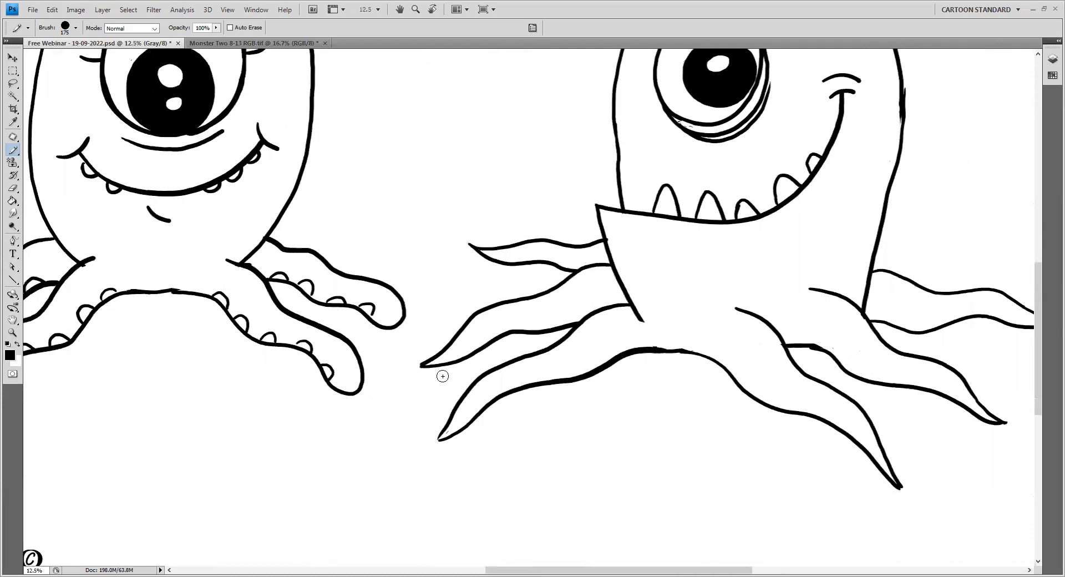
drag(436, 367, 453, 368)
key(ctrl+z)
mouse_move(458, 364)
mouse_down()
mouse_move(518, 335)
mouse_move(558, 331)
mouse_up()
drag(482, 258, 566, 272)
mouse_move(470, 430)
mouse_down()
mouse_move(519, 392)
mouse_move(572, 387)
mouse_move(647, 358)
mouse_up()
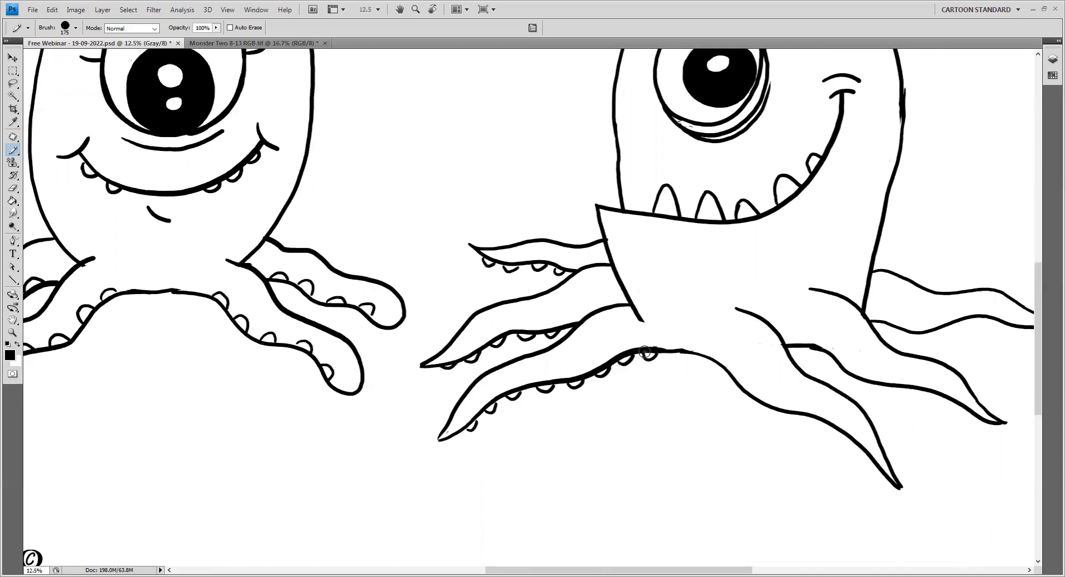
Draw small half-round suckers beneath the three tentacles on the right side of the right figure
mouse_move(710, 364)
mouse_down()
mouse_move(535, 333)
mouse_move(500, 350)
mouse_move(515, 350)
mouse_move(549, 389)
mouse_move(648, 423)
mouse_move(676, 454)
mouse_up()
mouse_move(598, 338)
mouse_down()
mouse_move(649, 368)
mouse_move(723, 377)
mouse_move(775, 404)
mouse_up()
mouse_move(687, 312)
mouse_down()
mouse_move(712, 326)
mouse_move(764, 307)
mouse_move(831, 314)
mouse_up()
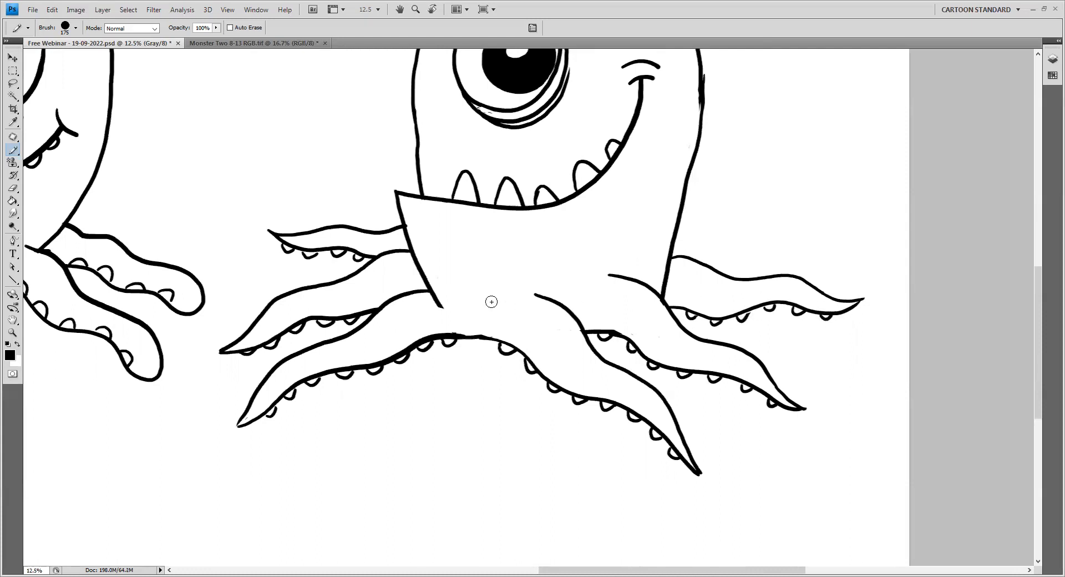
Draw half-round spots against the left figure's side outlines and two small round spots to the right of its eye
drag(485, 290, 544, 361)
key(ctrl+minus)
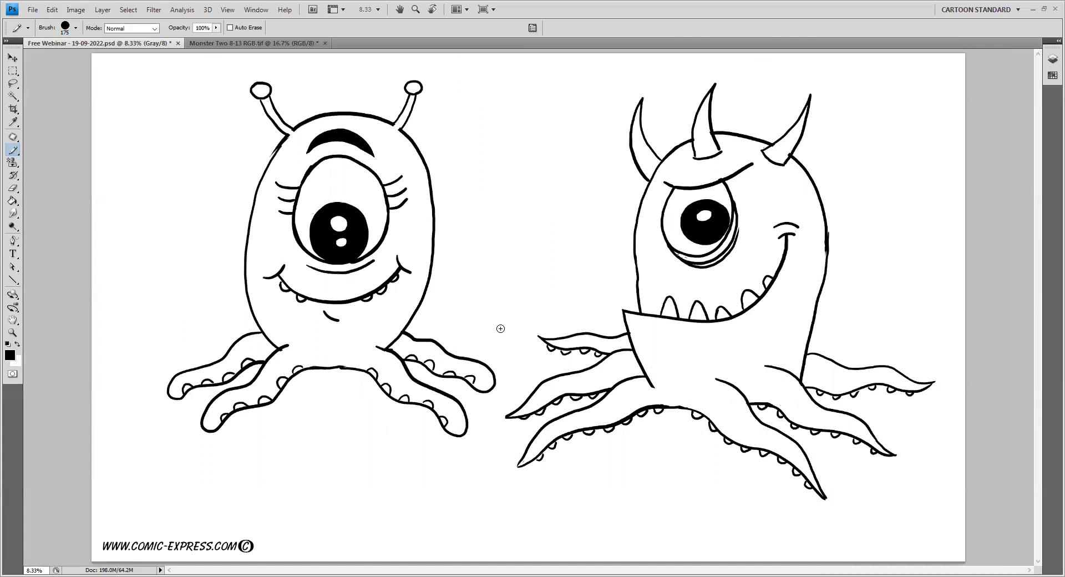
click(278, 314)
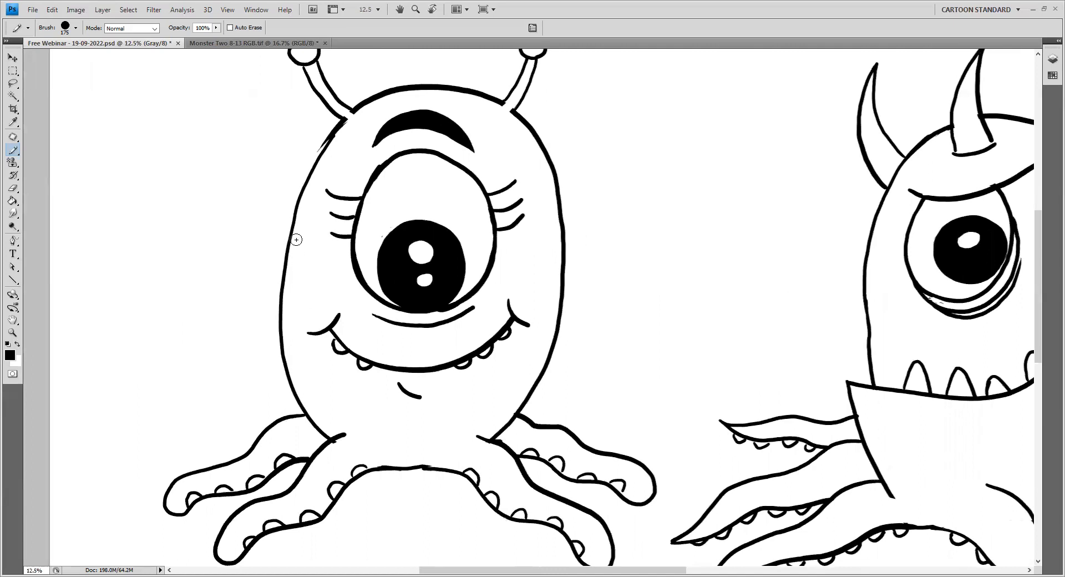
mouse_move(291, 235)
mouse_down()
mouse_move(311, 252)
mouse_move(304, 277)
mouse_move(283, 289)
mouse_up()
mouse_move(561, 233)
mouse_down()
mouse_move(545, 265)
mouse_move(558, 288)
mouse_move(523, 248)
mouse_up()
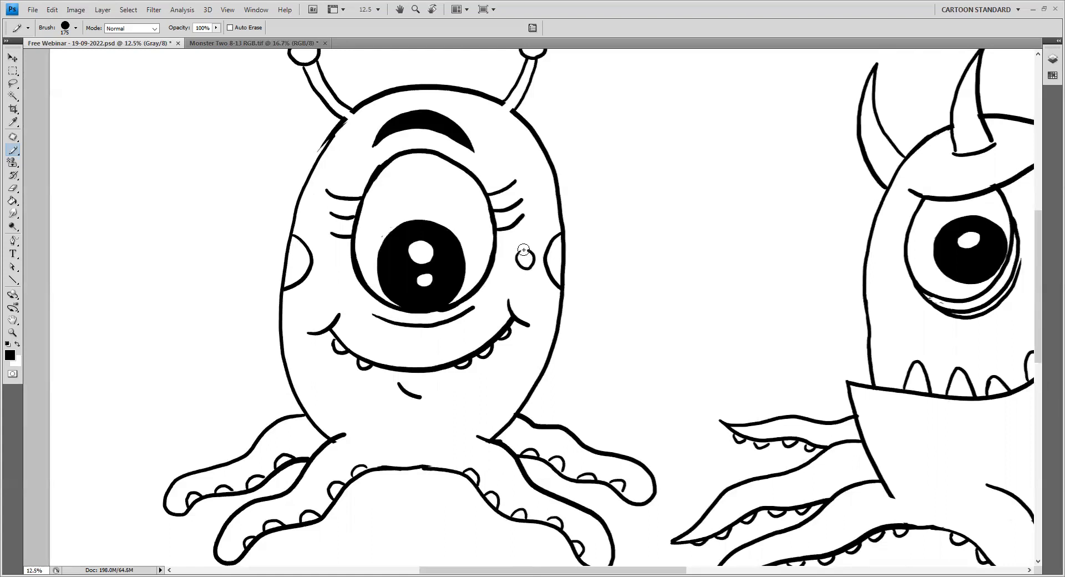
mouse_move(515, 154)
mouse_down()
mouse_move(534, 165)
mouse_move(516, 155)
mouse_up()
mouse_move(285, 355)
mouse_down()
mouse_move(299, 367)
mouse_move(291, 383)
mouse_up()
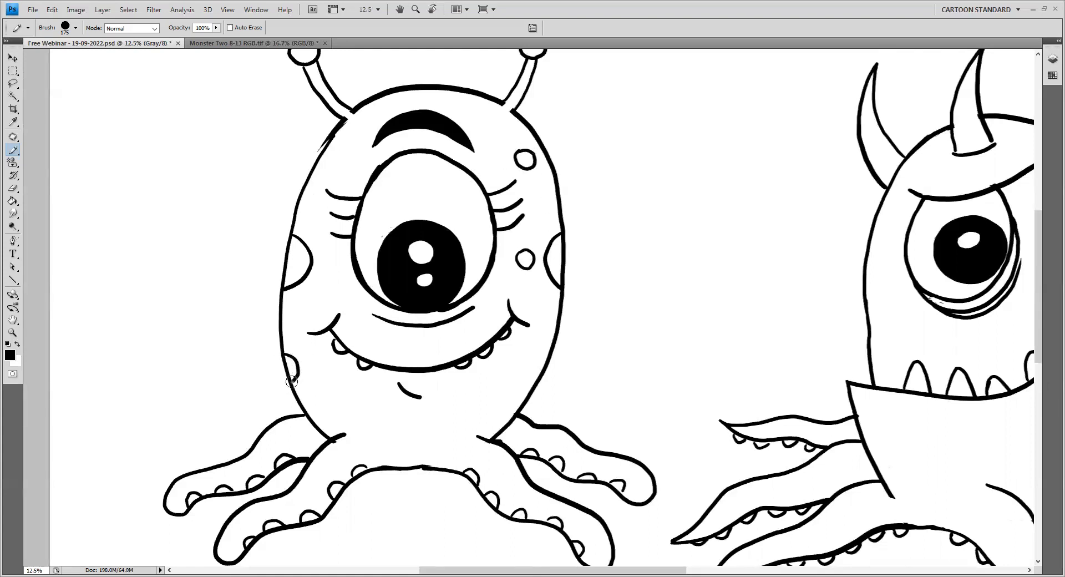
mouse_move(304, 300)
mouse_down()
mouse_move(302, 319)
mouse_move(328, 299)
mouse_move(297, 299)
mouse_move(311, 307)
mouse_up()
mouse_move(524, 294)
mouse_down()
mouse_move(542, 309)
mouse_move(523, 300)
mouse_up()
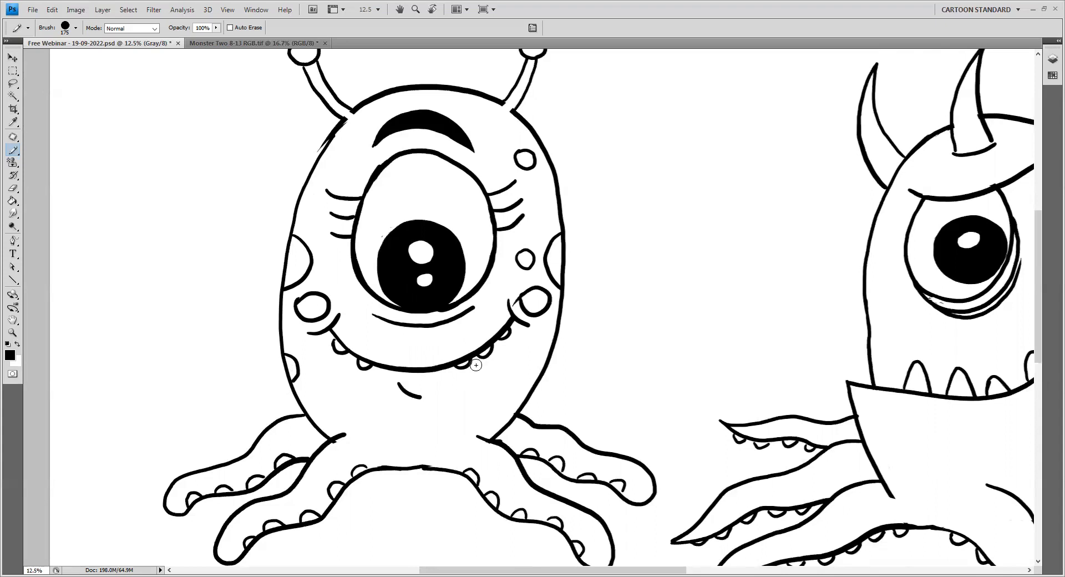
key(ctrl+alt+z)
key(ctrl+alt+z)
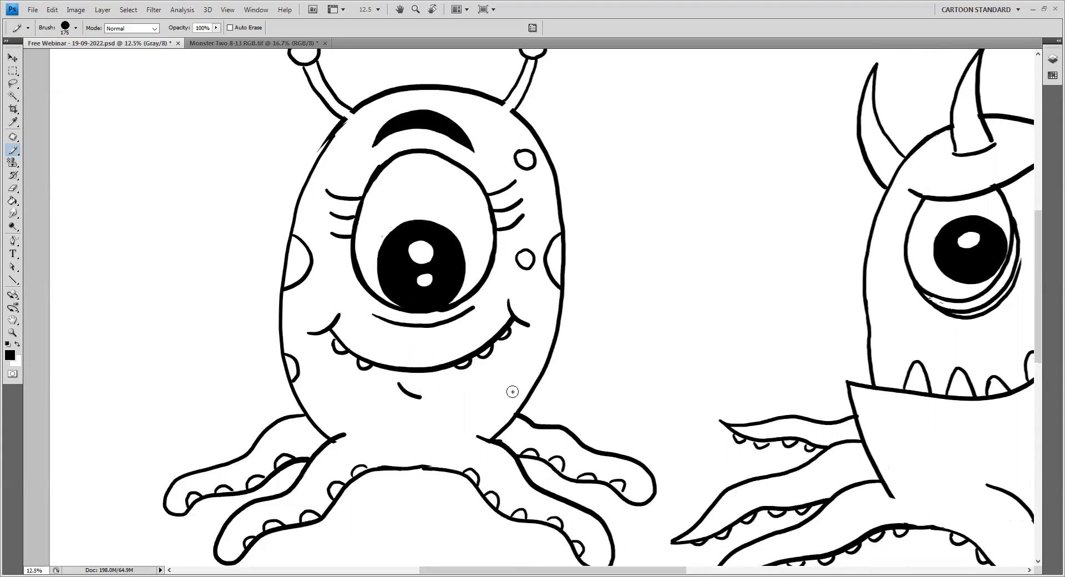
Add a round spot and two cut-off spots on the left figure's lower right side, and one at its upper left edge
mouse_move(482, 398)
mouse_down()
mouse_move(502, 398)
mouse_move(482, 400)
mouse_move(521, 382)
mouse_move(521, 364)
mouse_move(542, 351)
mouse_move(568, 380)
mouse_move(535, 393)
mouse_up()
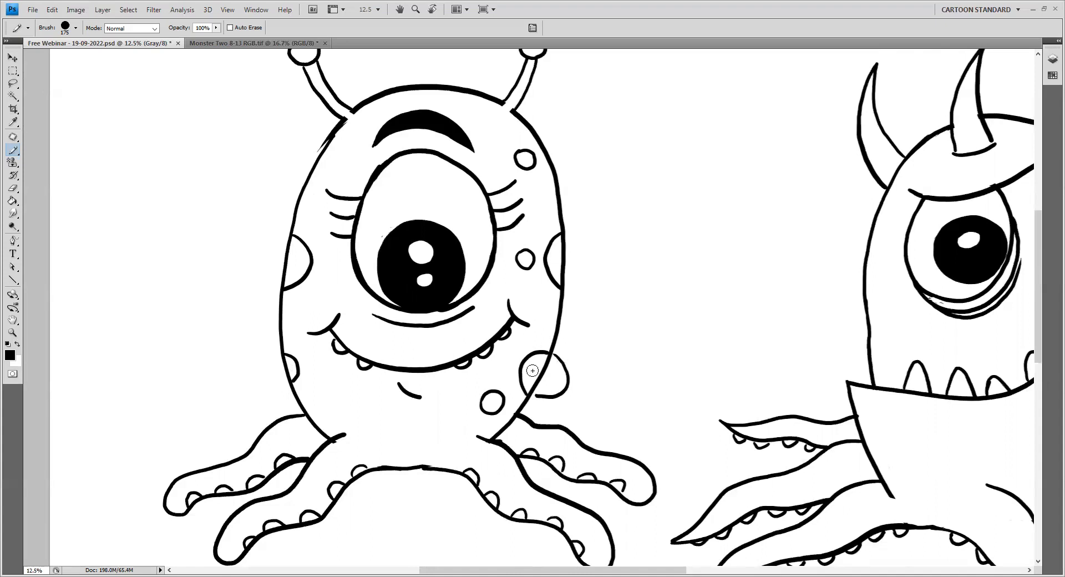
key(ctrl+z)
drag(556, 304, 555, 322)
drag(314, 167, 326, 150)
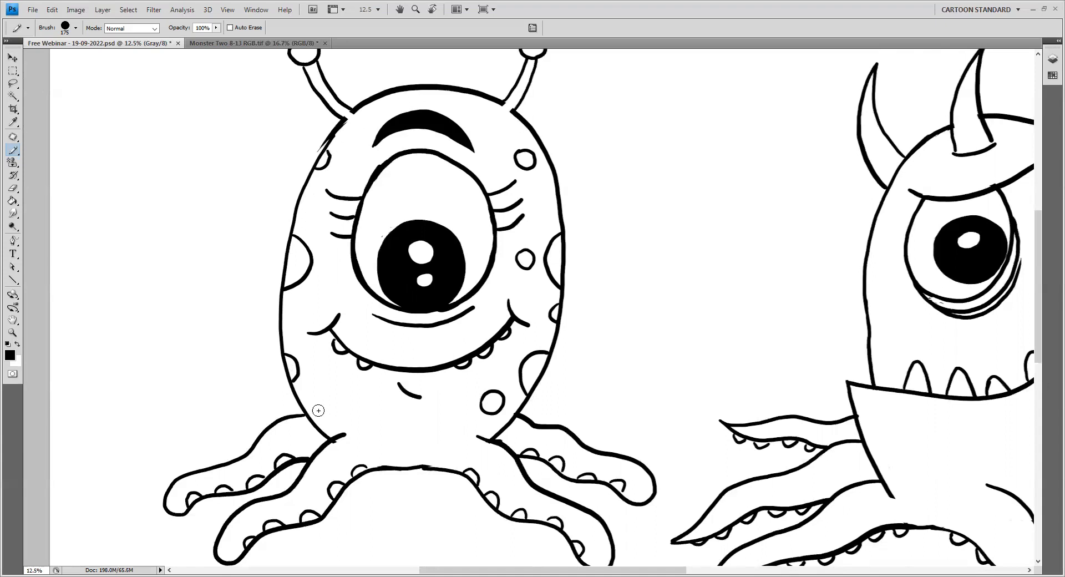
drag(294, 391, 318, 406)
mouse_move(282, 394)
mouse_down()
mouse_move(267, 405)
mouse_move(250, 387)
mouse_up()
drag(319, 421, 332, 438)
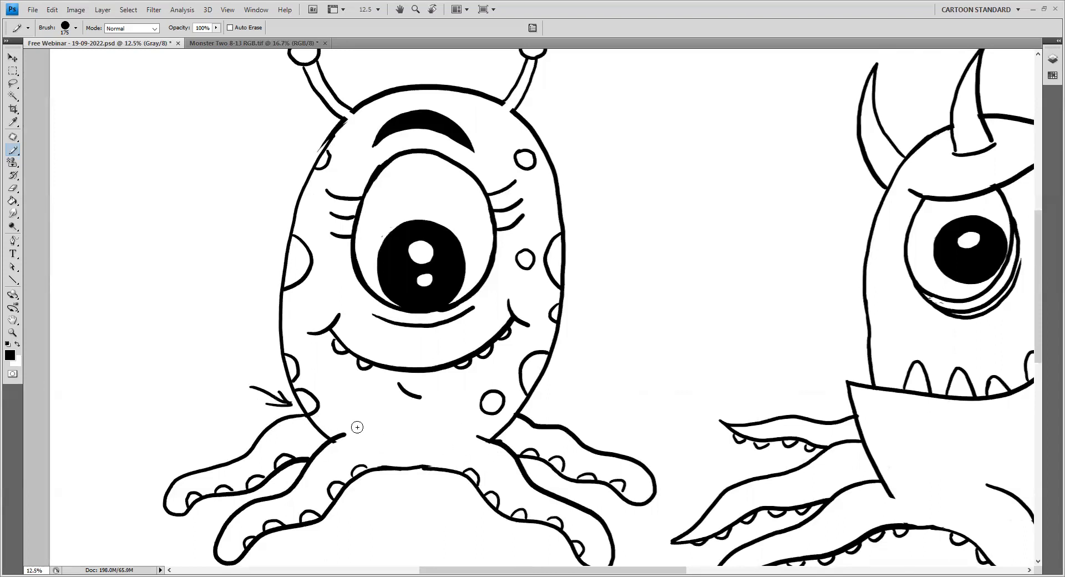
key(ctrl+alt+z)
key(ctrl+alt+z)
key(ctrl+alt+z)
Draw a cut-off spot and a round spot at the left figure's lower left, plus small round spots on its left cheek and lower belly
mouse_move(294, 392)
mouse_down()
mouse_move(316, 403)
mouse_move(314, 418)
mouse_move(361, 406)
mouse_move(343, 392)
mouse_move(339, 402)
mouse_up()
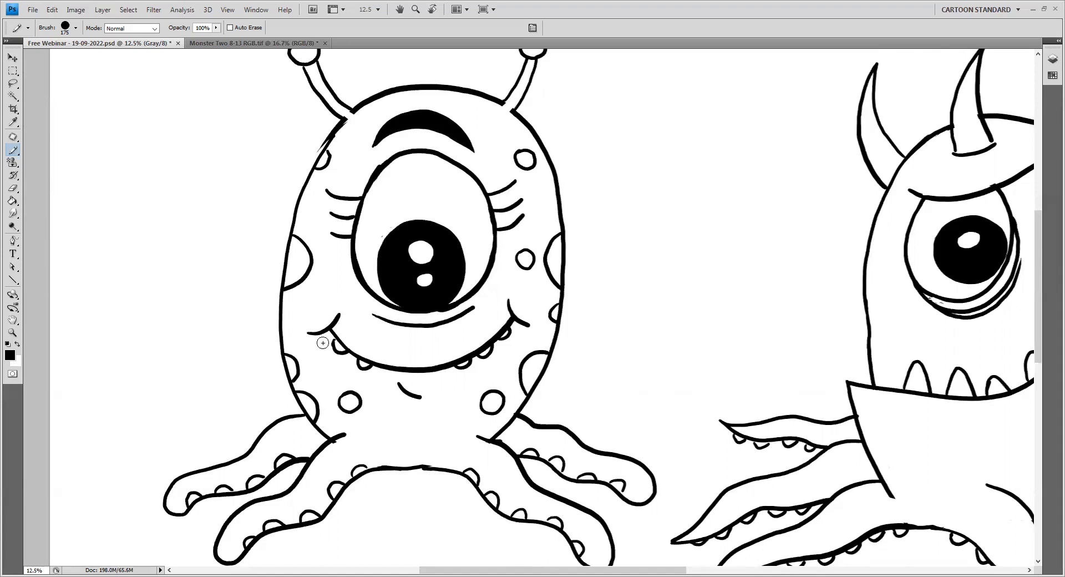
mouse_move(298, 305)
mouse_down()
mouse_move(290, 309)
mouse_move(298, 304)
mouse_up()
mouse_move(385, 436)
mouse_down()
mouse_move(399, 447)
mouse_move(386, 435)
mouse_up()
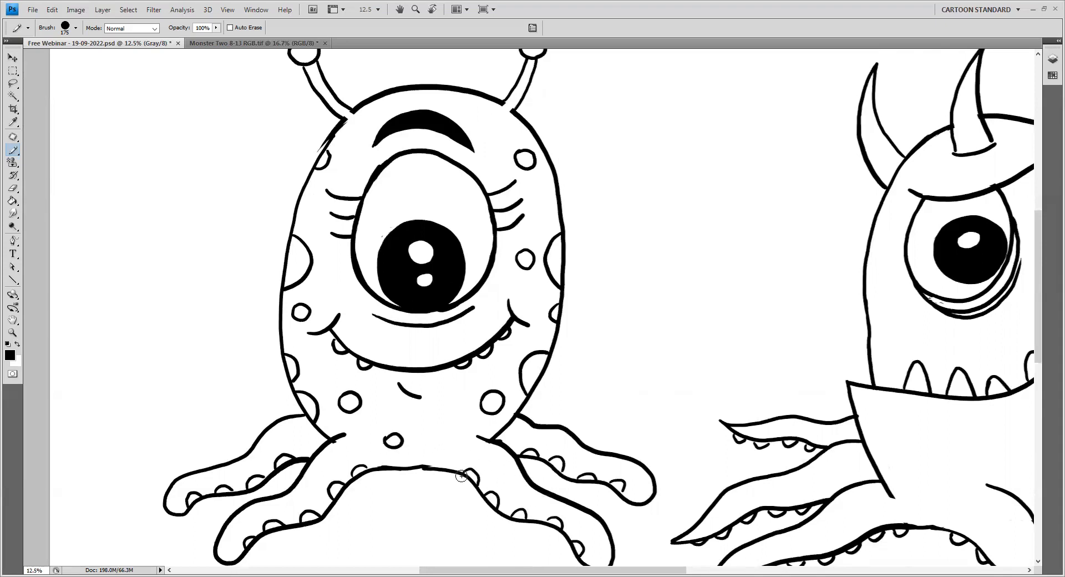
drag(446, 485, 398, 417)
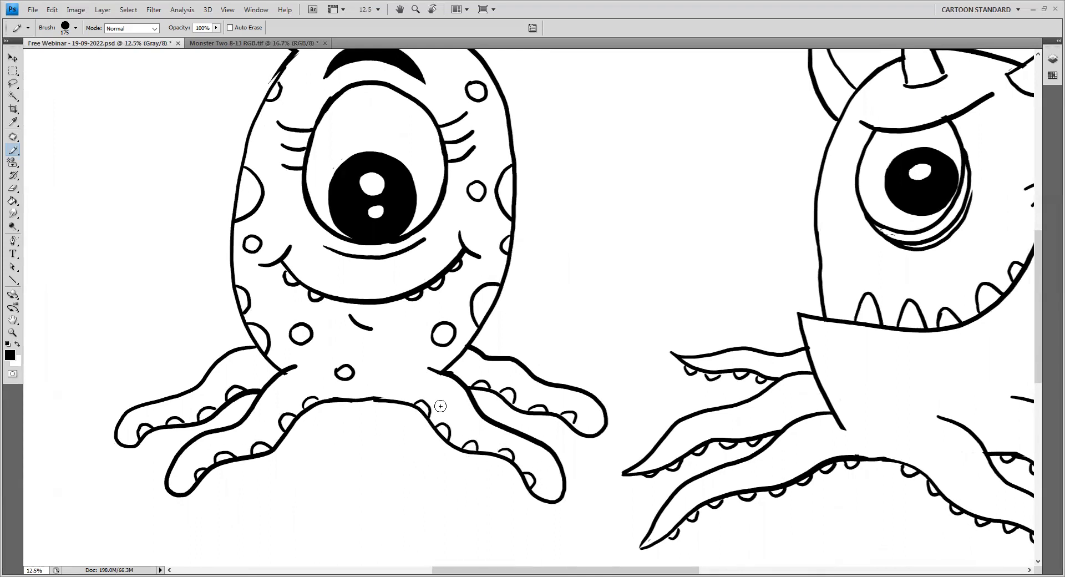
drag(439, 405, 452, 397)
mouse_move(449, 384)
mouse_down()
mouse_move(473, 422)
mouse_move(510, 428)
mouse_up()
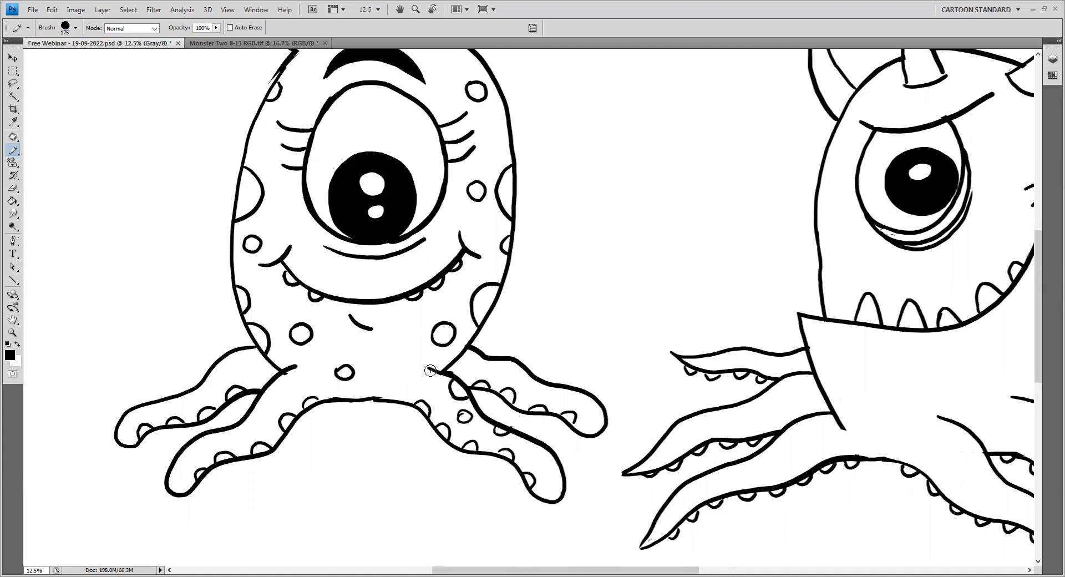
key(ctrl+alt+z)
key(ctrl+alt+z)
key(ctrl+alt+z)
key(ctrl+alt+z)
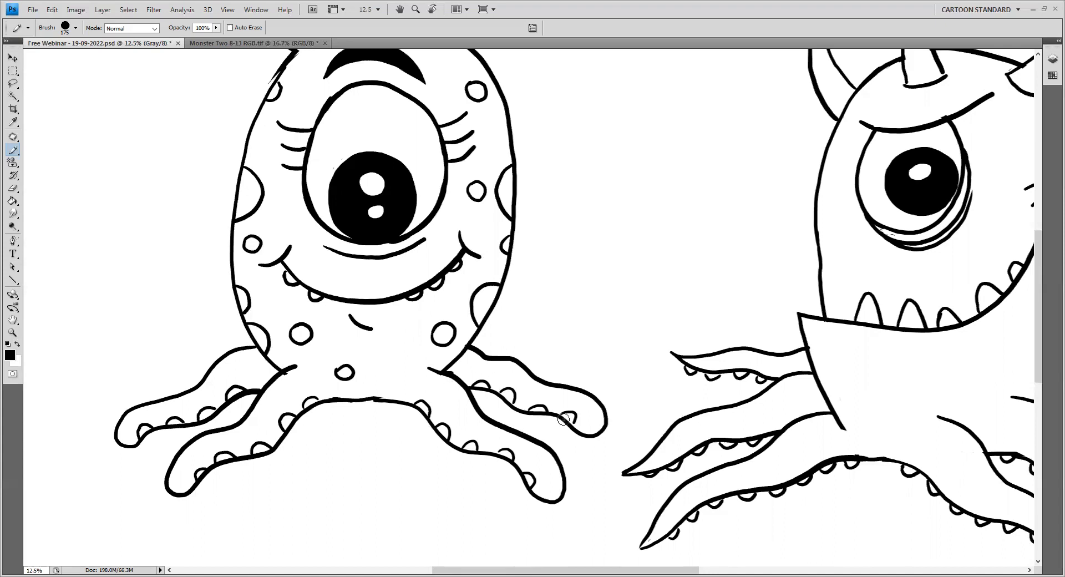
Draw five pointed stripes down the right side of the right figure's body and two curved ones on its front left tentacle
drag(700, 359, 435, 403)
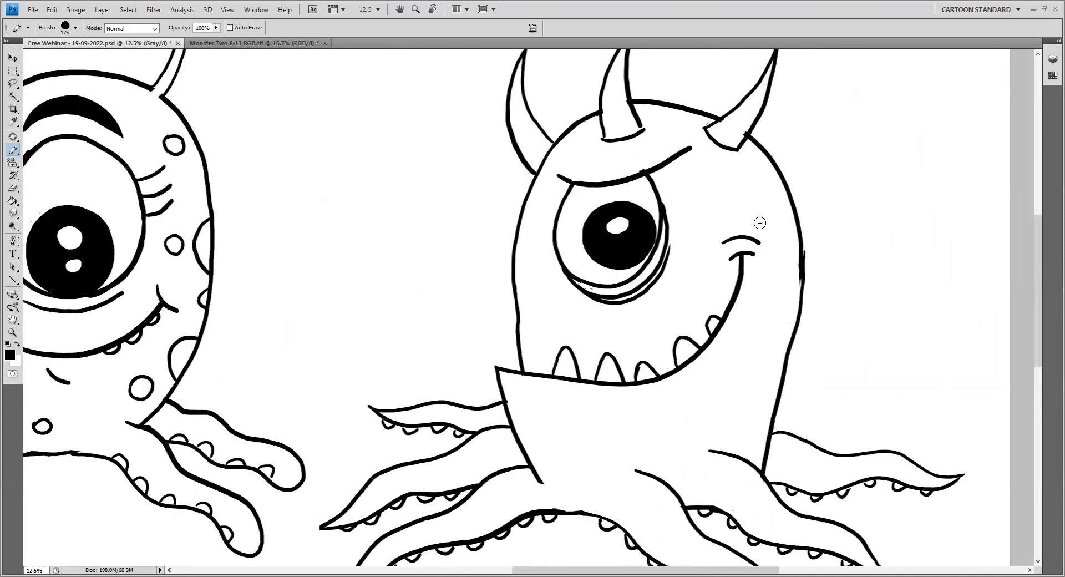
mouse_move(750, 199)
mouse_down()
mouse_move(787, 193)
mouse_move(788, 211)
mouse_up()
drag(751, 272, 804, 270)
drag(752, 275, 801, 292)
mouse_move(744, 320)
mouse_down()
mouse_move(792, 332)
mouse_move(751, 333)
mouse_move(778, 355)
mouse_move(767, 382)
mouse_move(780, 382)
mouse_up()
mouse_move(727, 357)
mouse_down()
mouse_move(749, 392)
mouse_move(775, 406)
mouse_up()
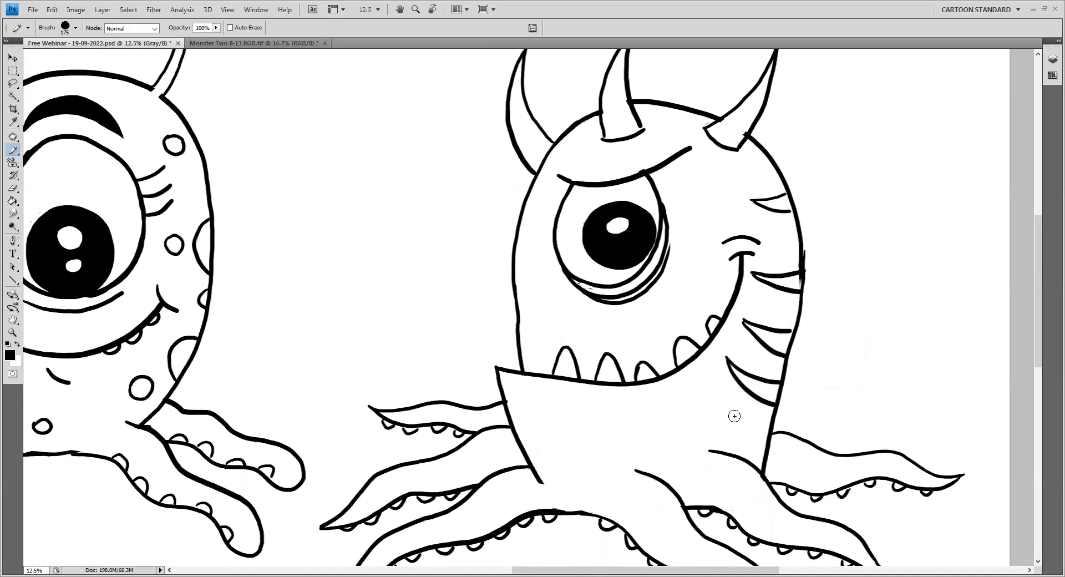
mouse_move(688, 406)
mouse_down()
mouse_move(766, 428)
mouse_move(707, 430)
mouse_move(761, 452)
mouse_up()
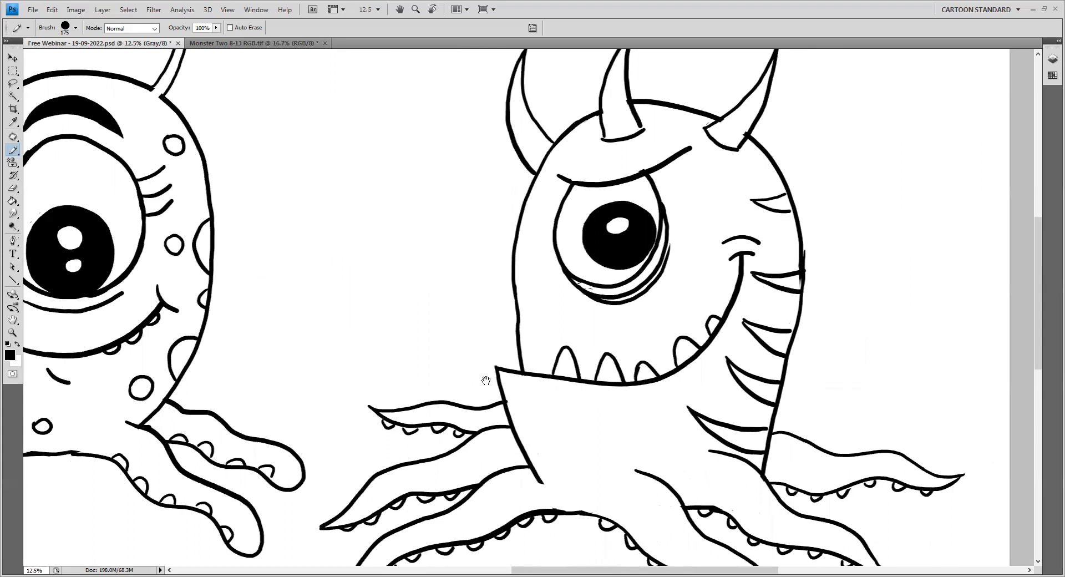
drag(486, 381, 501, 304)
mouse_move(513, 373)
mouse_down()
mouse_move(529, 391)
mouse_move(528, 368)
mouse_move(531, 391)
mouse_move(497, 413)
mouse_move(494, 393)
mouse_move(500, 414)
mouse_up()
drag(397, 214, 423, 262)
drag(425, 208, 425, 261)
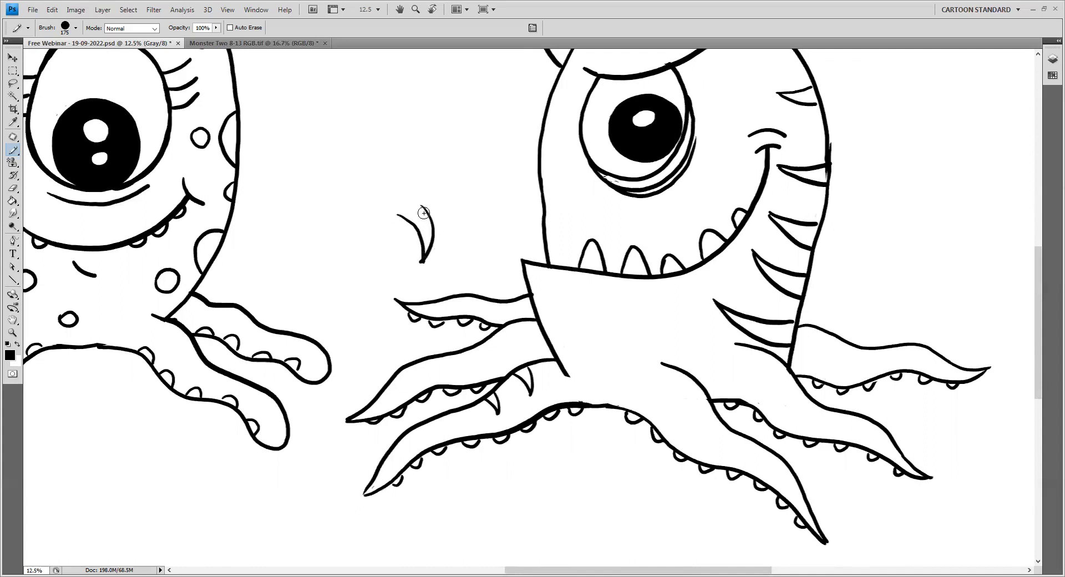
drag(350, 233, 448, 202)
drag(376, 270, 481, 240)
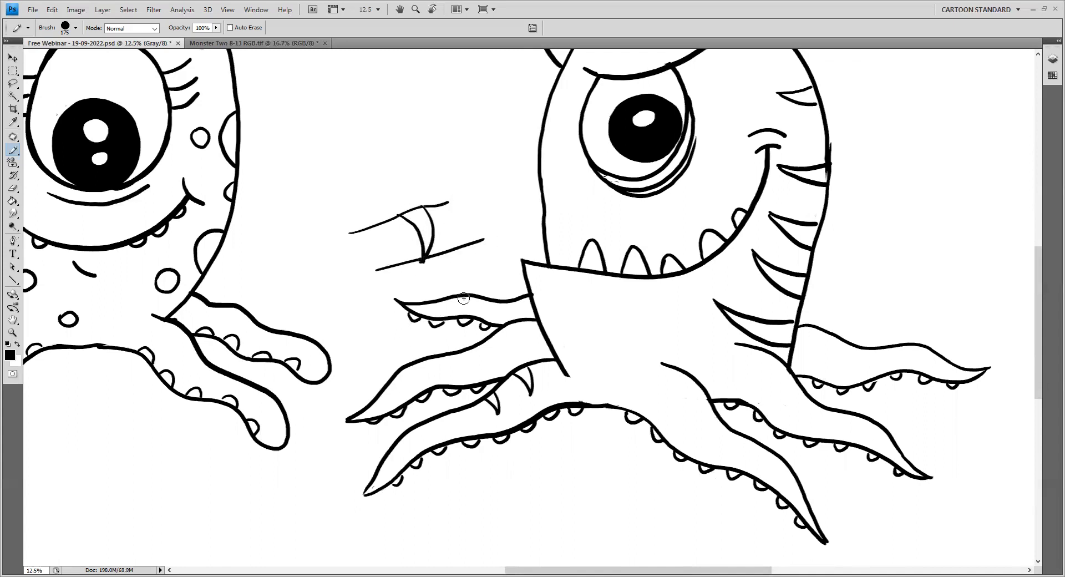
key(ctrl+alt+z)
key(ctrl+alt+z)
key(ctrl+alt+z)
key(ctrl+alt+z)
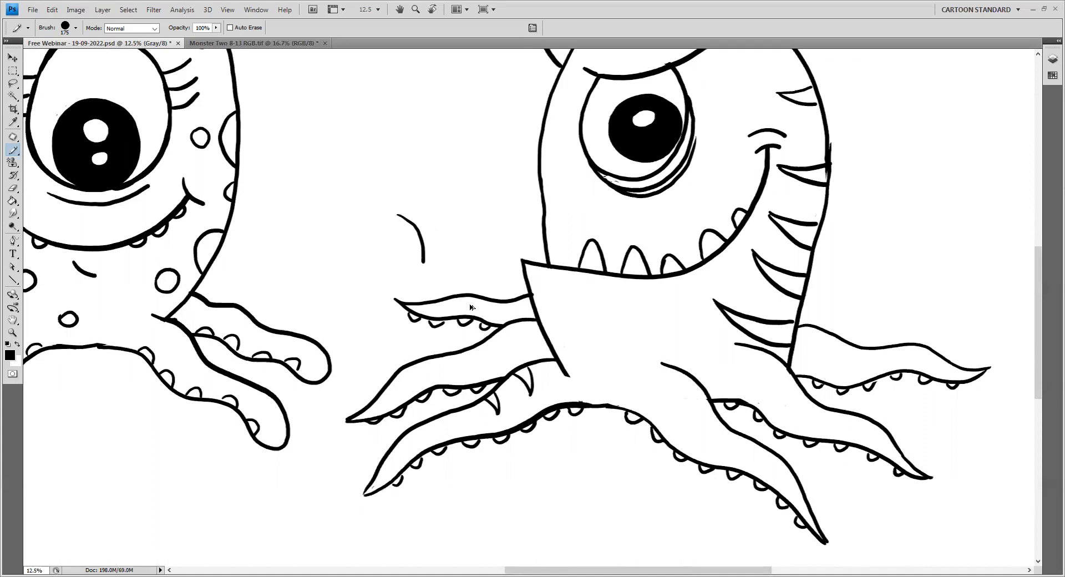
drag(443, 296, 500, 301)
key(ctrl+alt+z)
key(ctrl+alt+z)
Draw short curved pointed stripes along the upper edges of the right figure's three left tentacles
mouse_move(446, 307)
mouse_down()
mouse_move(483, 298)
mouse_move(479, 315)
mouse_move(509, 300)
mouse_move(510, 314)
mouse_move(531, 295)
mouse_up()
drag(516, 356, 501, 323)
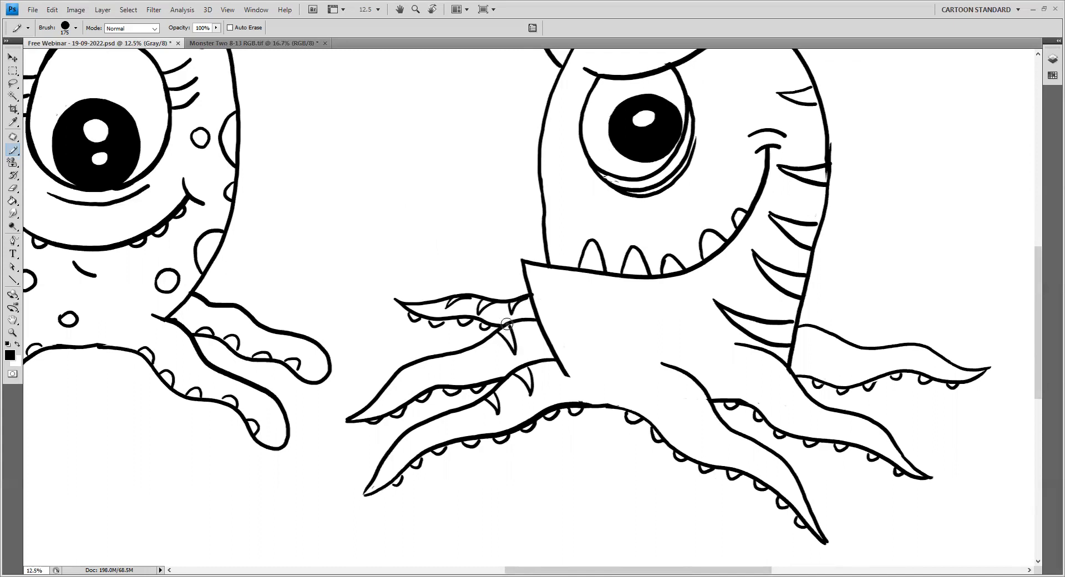
drag(480, 363, 477, 345)
mouse_move(439, 375)
mouse_down()
mouse_move(442, 355)
mouse_move(414, 366)
mouse_up()
mouse_move(459, 425)
mouse_down()
mouse_move(450, 412)
mouse_move(418, 426)
mouse_up()
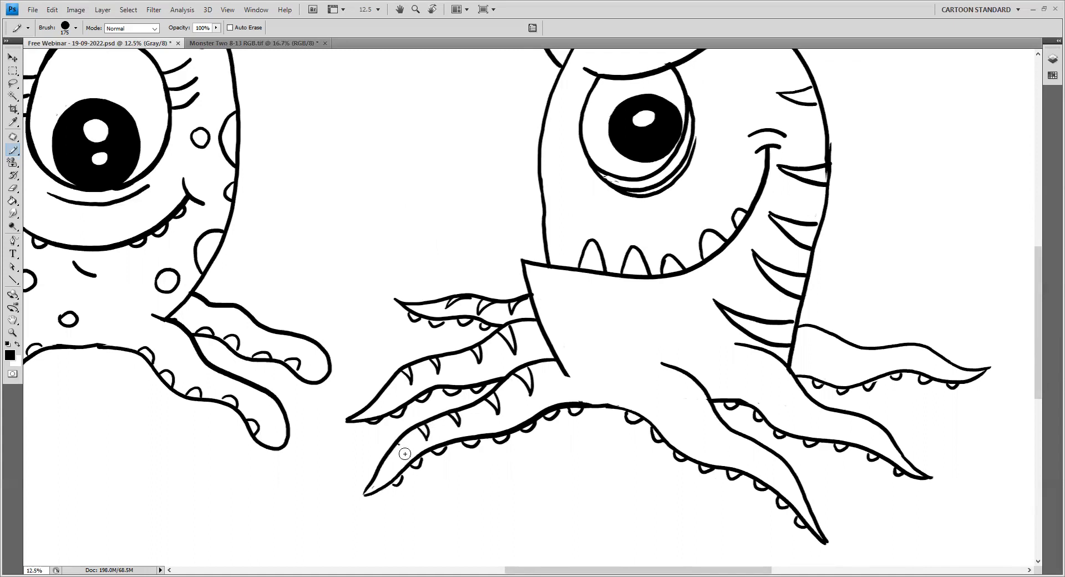
Draw short curved pointed stripes along the upper edges of the right figure's three right tentacles
mouse_move(814, 355)
mouse_down()
mouse_move(832, 340)
mouse_move(848, 364)
mouse_move(864, 351)
mouse_move(881, 363)
mouse_move(904, 348)
mouse_move(916, 362)
mouse_move(941, 369)
mouse_up()
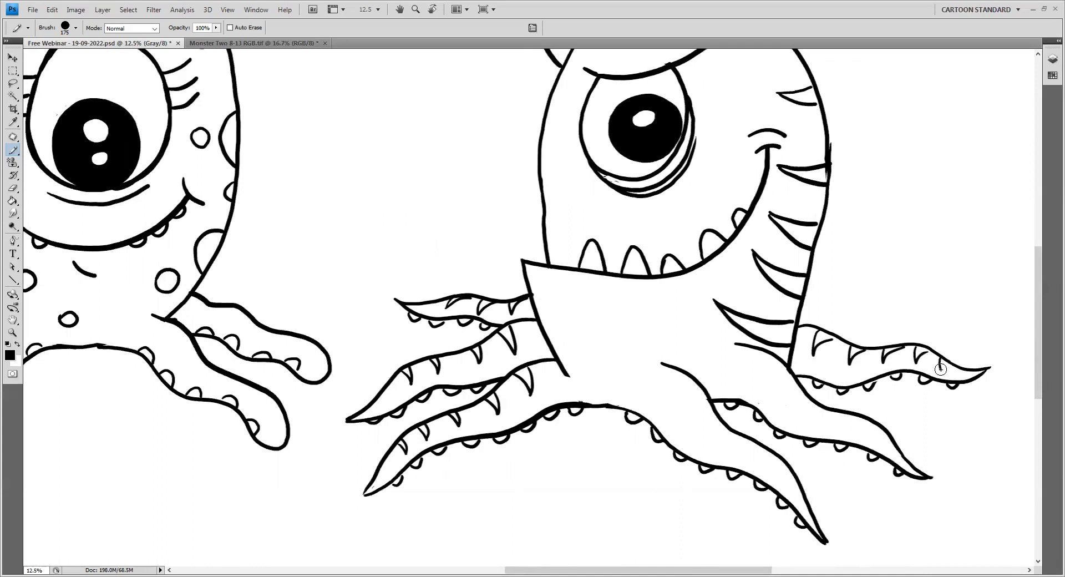
drag(753, 368, 764, 350)
drag(781, 392, 792, 368)
mouse_move(804, 416)
mouse_down()
mouse_move(817, 399)
mouse_move(883, 442)
mouse_up()
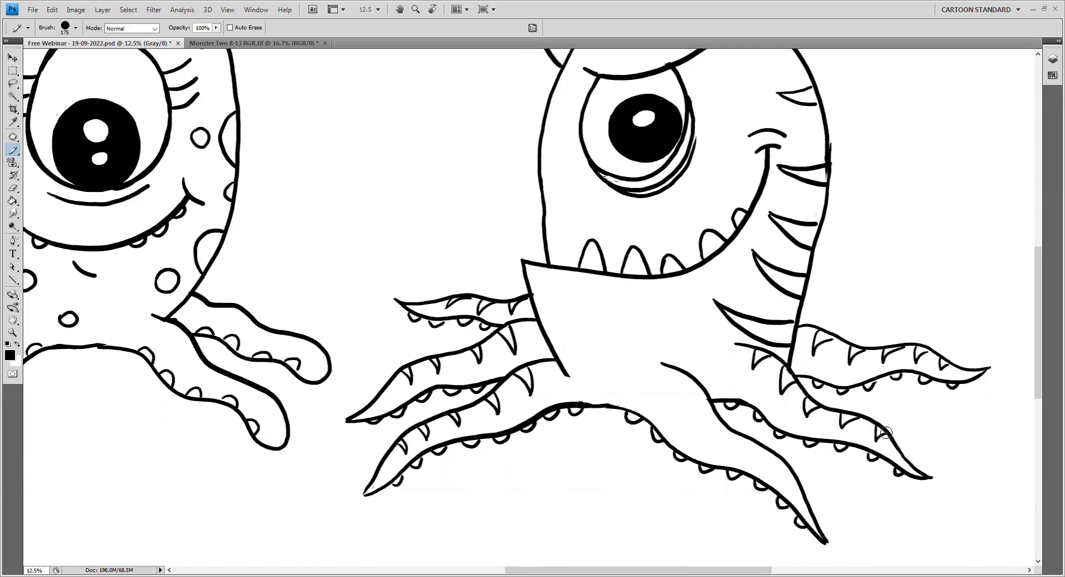
drag(674, 391, 686, 371)
drag(690, 428, 711, 401)
drag(713, 454, 729, 430)
mouse_move(754, 463)
mouse_down()
mouse_move(771, 448)
mouse_move(793, 470)
mouse_up()
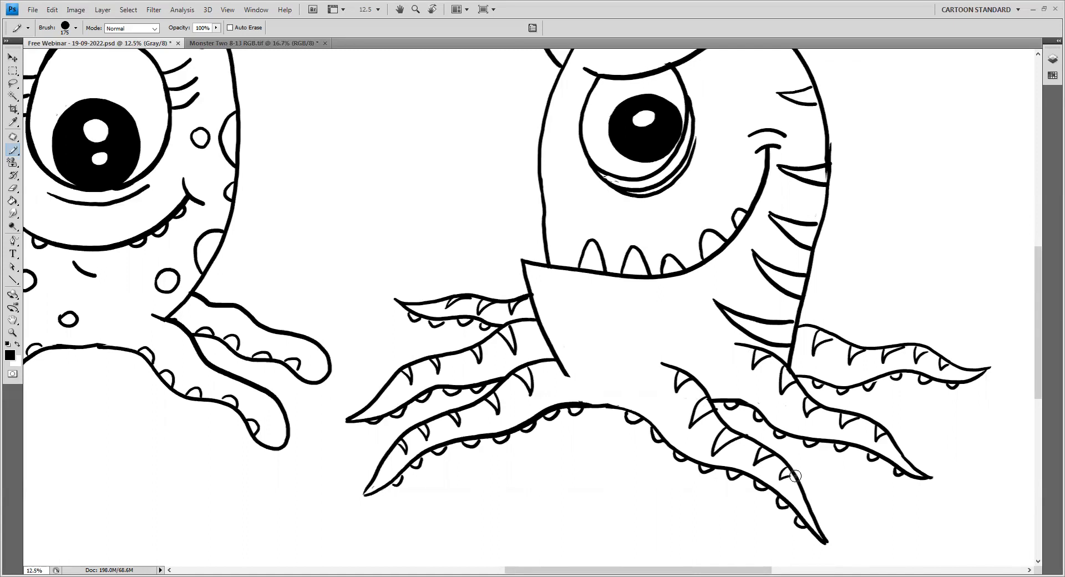
alt+click(590, 304)
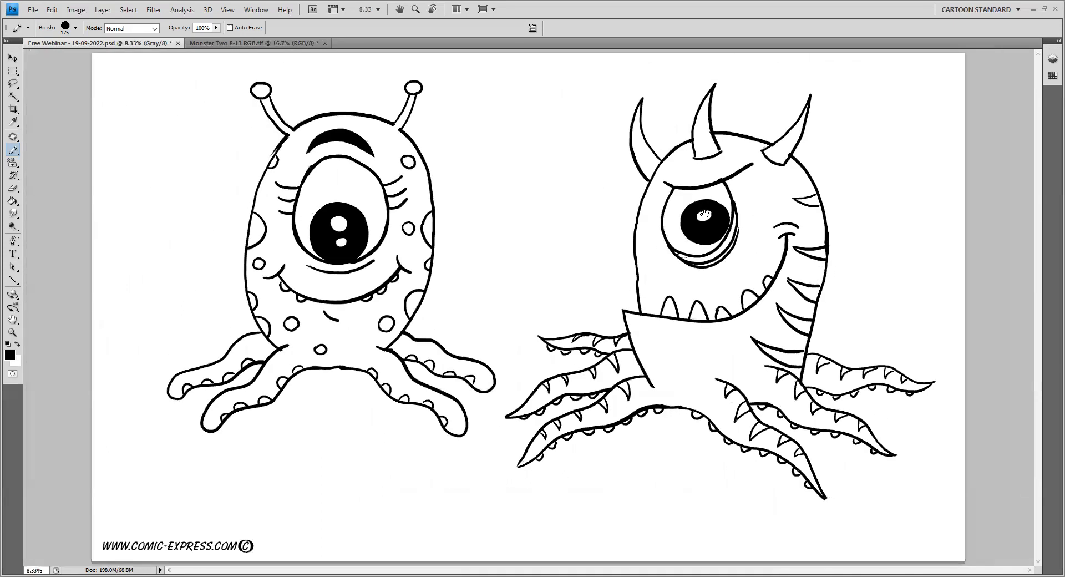
ctrl+click(753, 227)
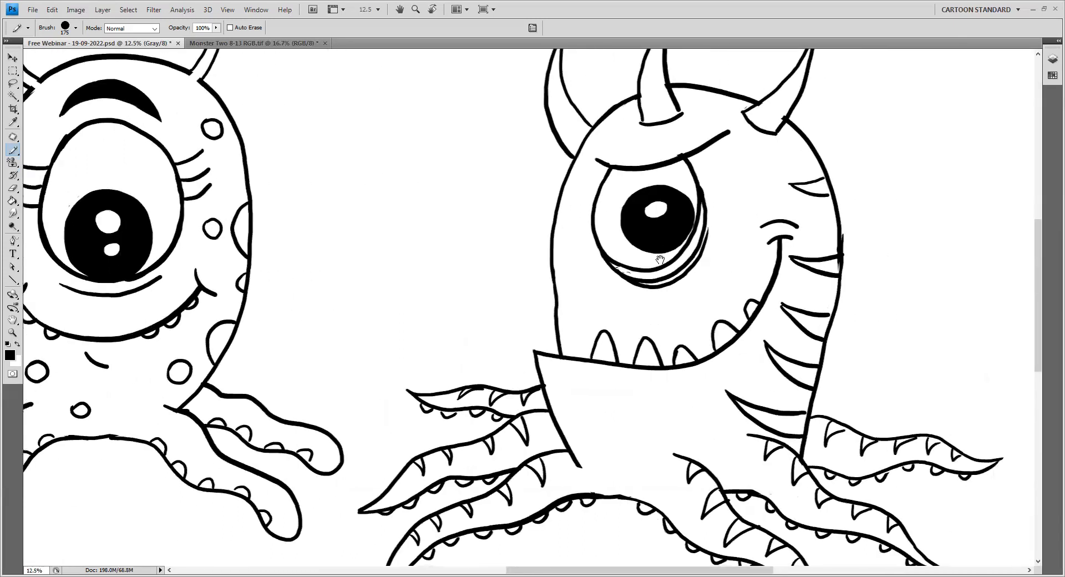
Draw short texture lines on the right figure's lower belly, the right side of its head and its right horn's base
mouse_move(559, 451)
mouse_down()
mouse_move(598, 442)
mouse_move(601, 425)
mouse_up()
mouse_move(704, 175)
mouse_down()
mouse_move(724, 157)
mouse_move(710, 118)
mouse_up()
drag(709, 116, 719, 111)
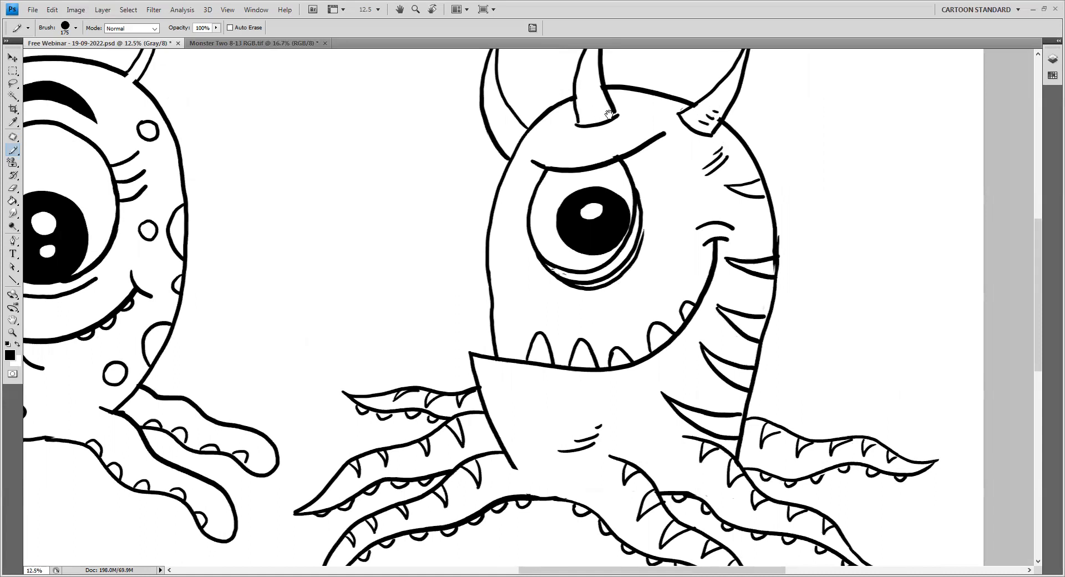
Draw short curved texture lines near the bases of the right figure's middle and left horns
mouse_move(608, 114)
mouse_down()
mouse_move(637, 136)
mouse_move(713, 172)
mouse_move(588, 149)
mouse_up()
drag(578, 145, 587, 139)
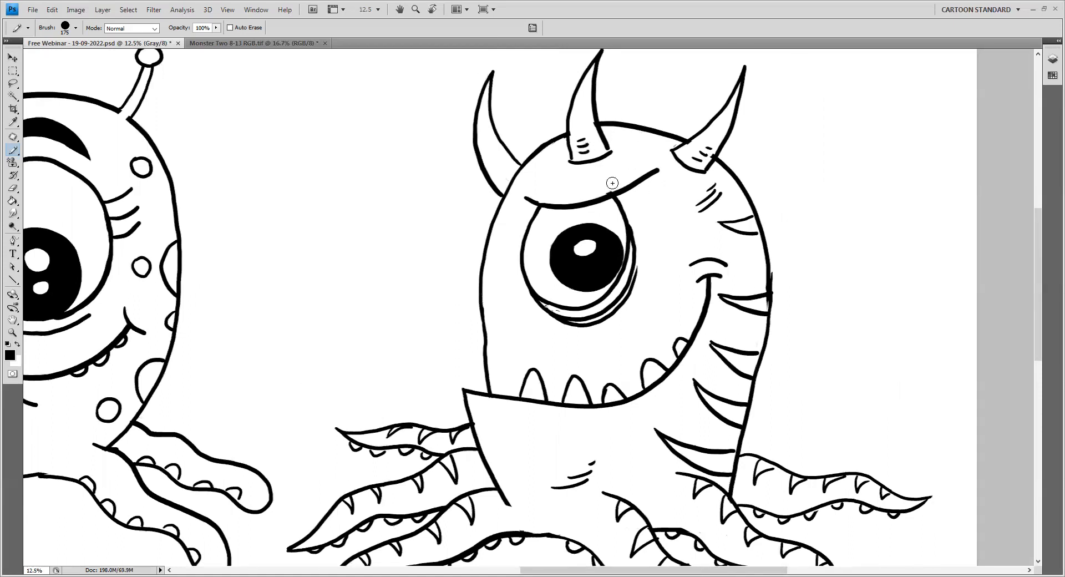
mouse_move(590, 148)
mouse_down()
mouse_move(602, 149)
mouse_move(599, 139)
mouse_up()
drag(510, 171, 516, 166)
drag(506, 167, 512, 162)
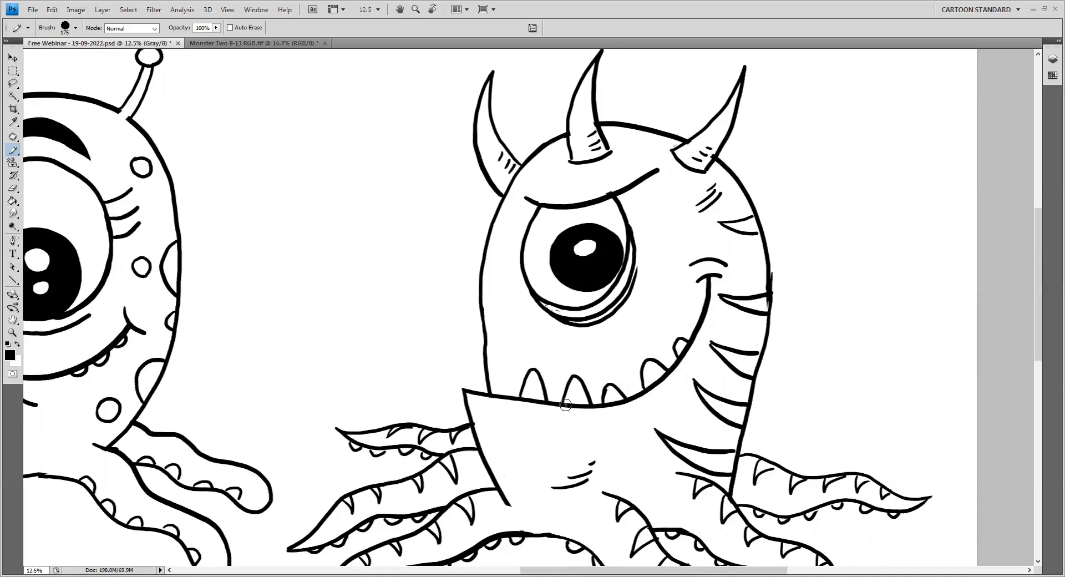
alt+click(574, 343)
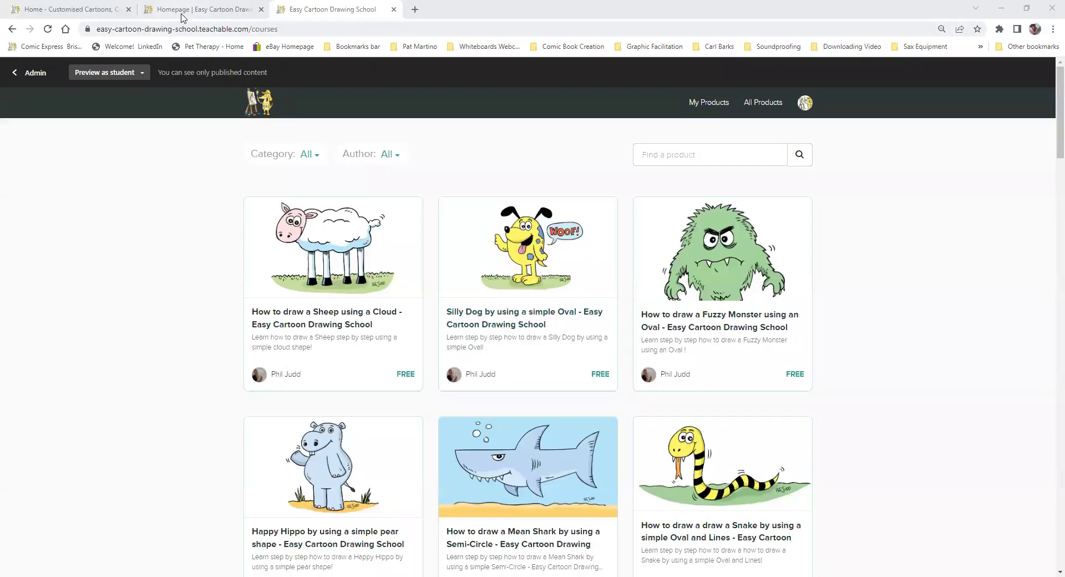
Switch to the browser and look through the Easy Cartoon Drawing School homepage, including its benefits, testimonials and instructor sections
click(181, 15)
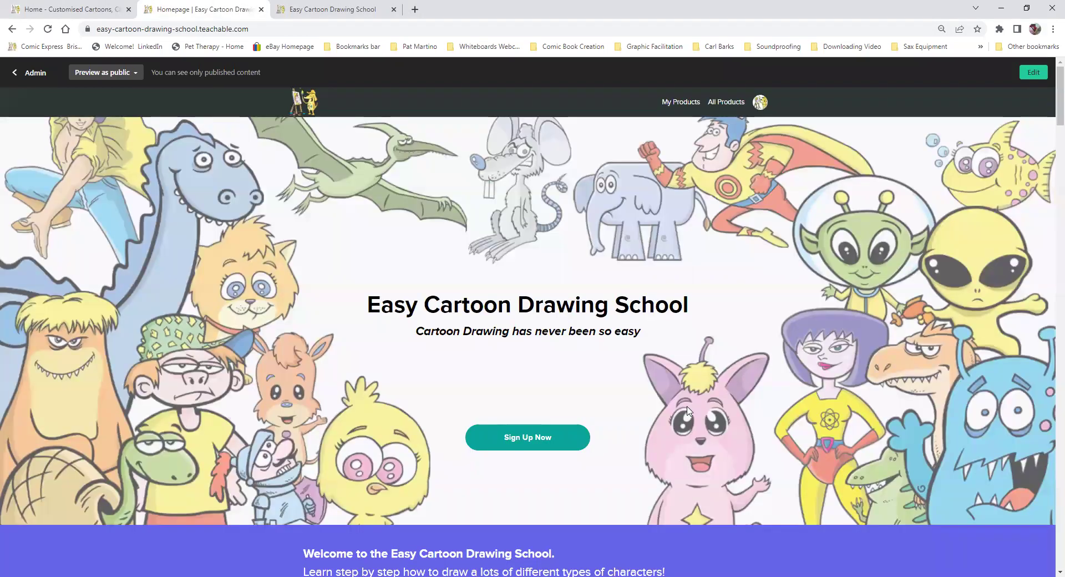
scroll(687, 410, down, 2)
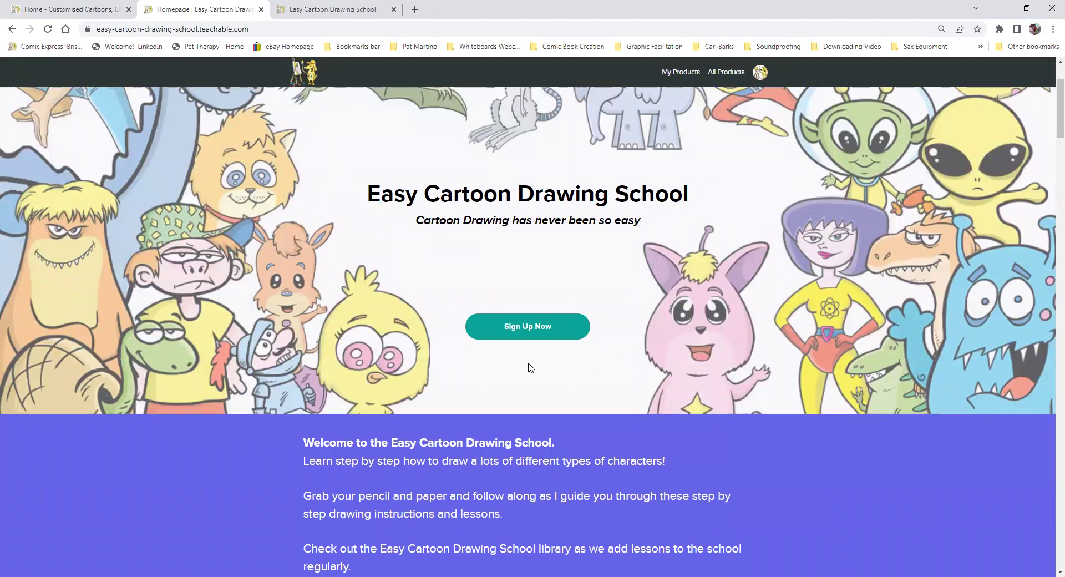
scroll(628, 346, down, 10)
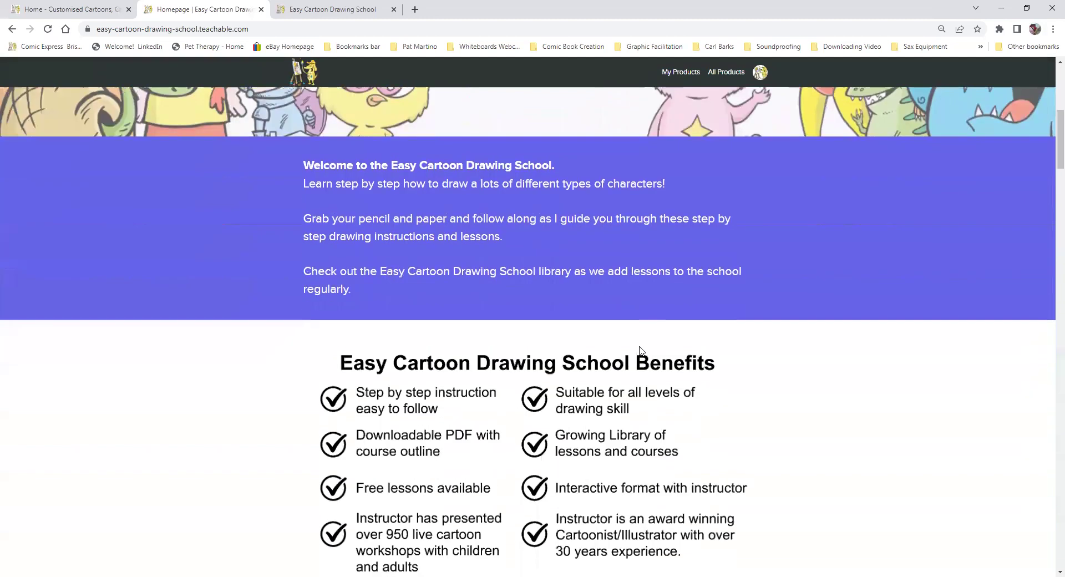
scroll(868, 399, down, 20)
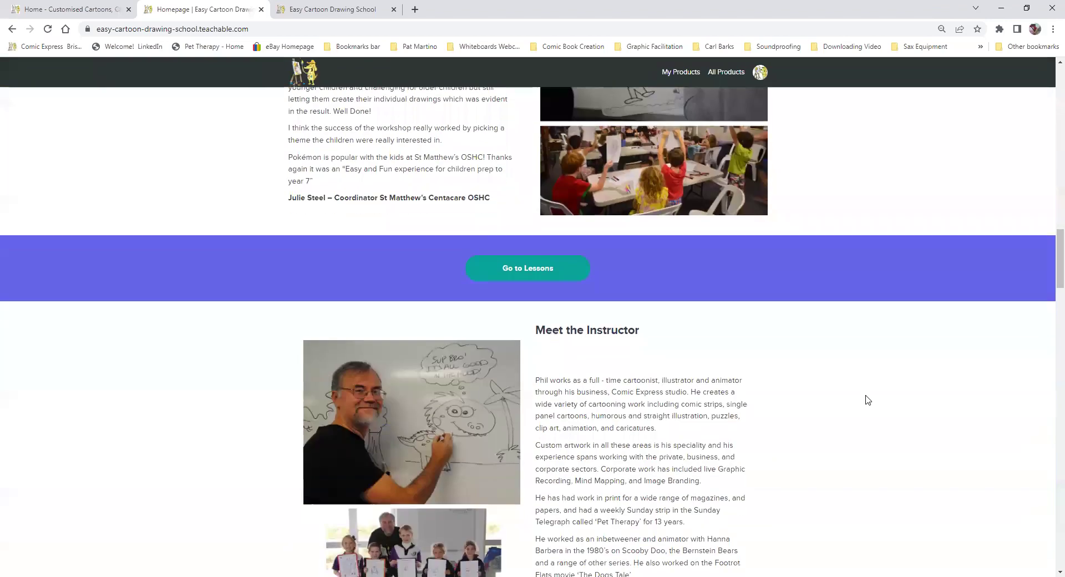
scroll(868, 400, up, 20)
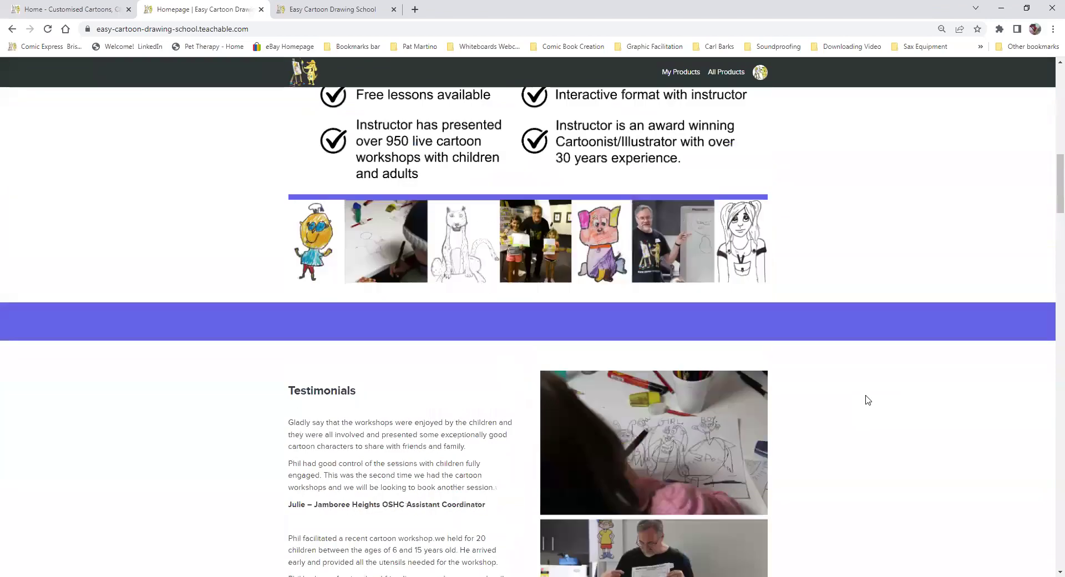
scroll(867, 400, up, 5)
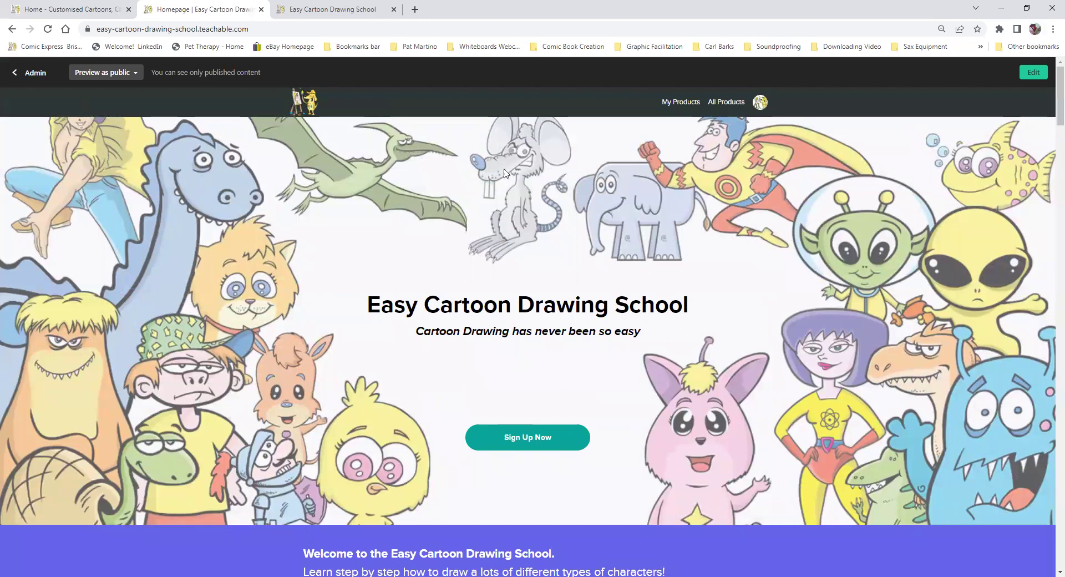
Look through the drawing school's full course catalogue, from the free shape-based lessons to the paid mini lesson series and back
click(330, 15)
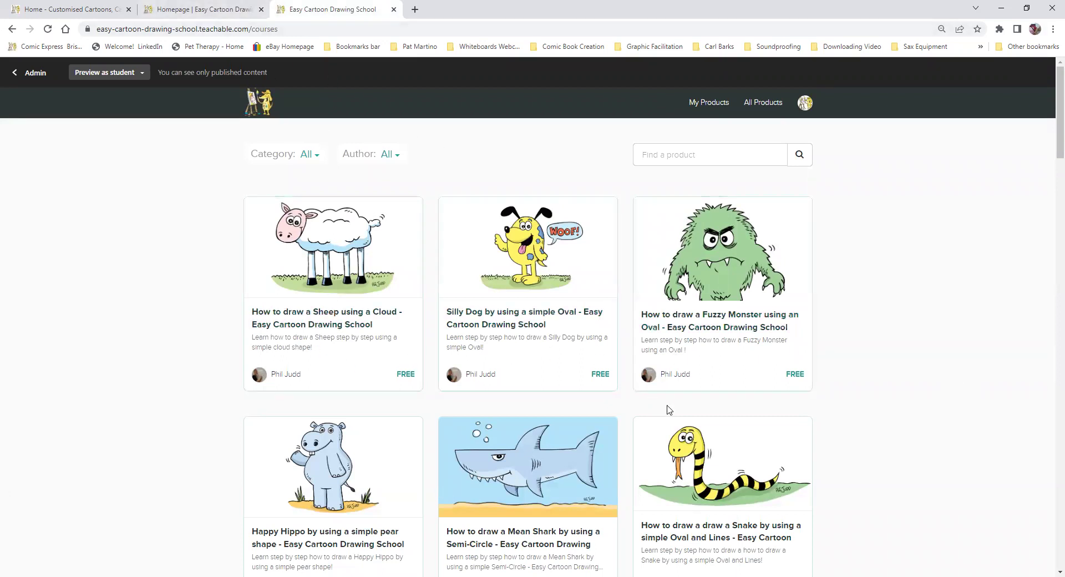
scroll(776, 405, down, 4)
scroll(655, 474, down, 5)
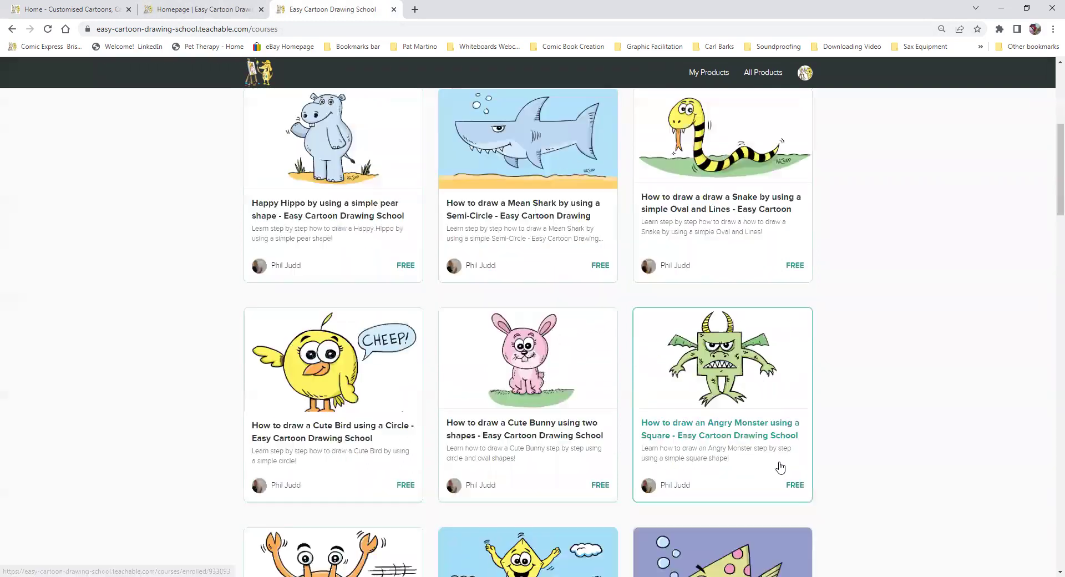
scroll(722, 333, up, 5)
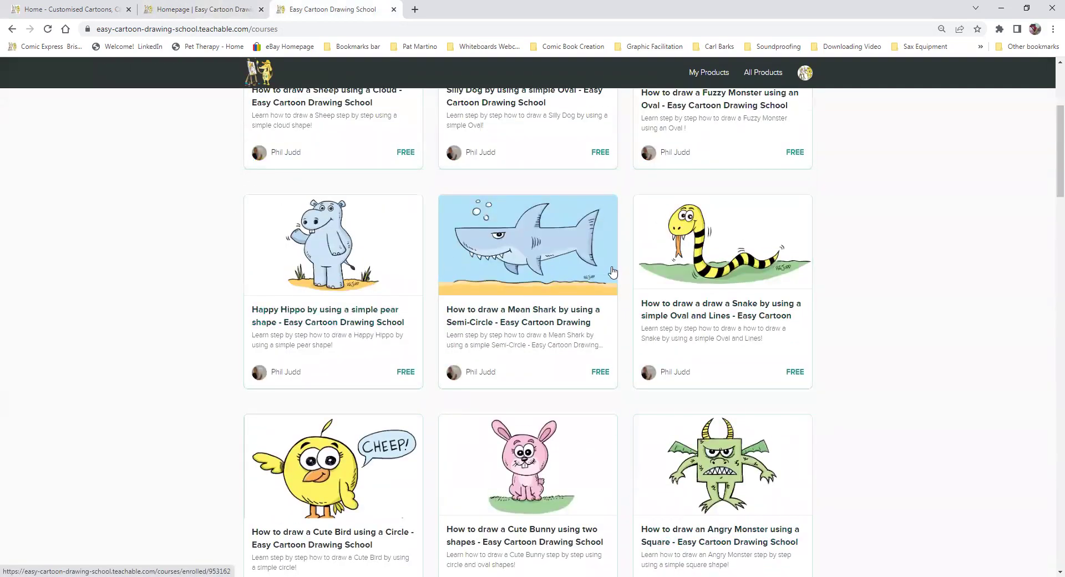
scroll(899, 330, down, 5)
scroll(899, 340, down, 3)
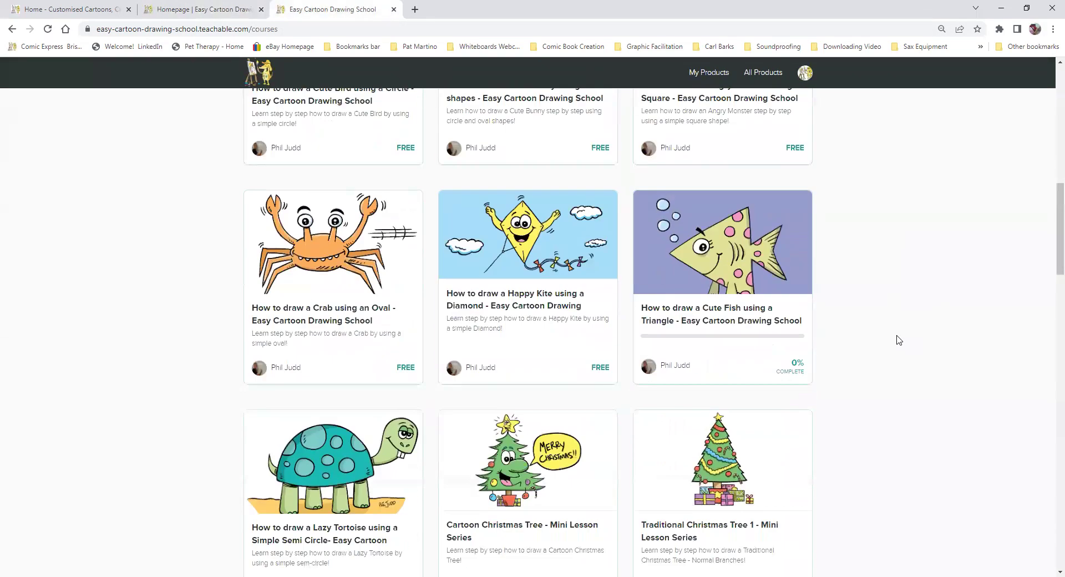
scroll(906, 457, down, 10)
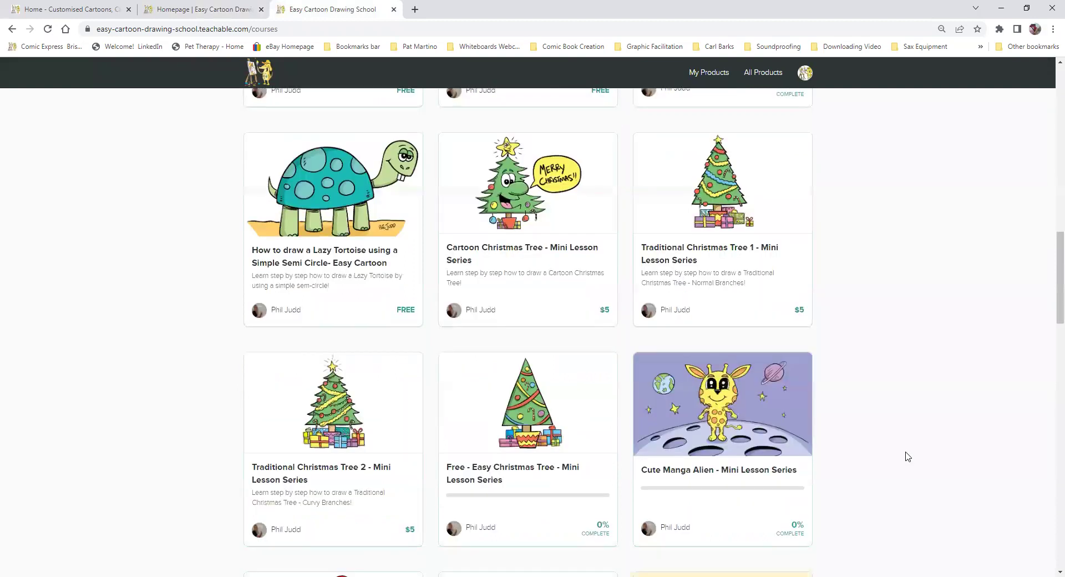
scroll(886, 375, down, 5)
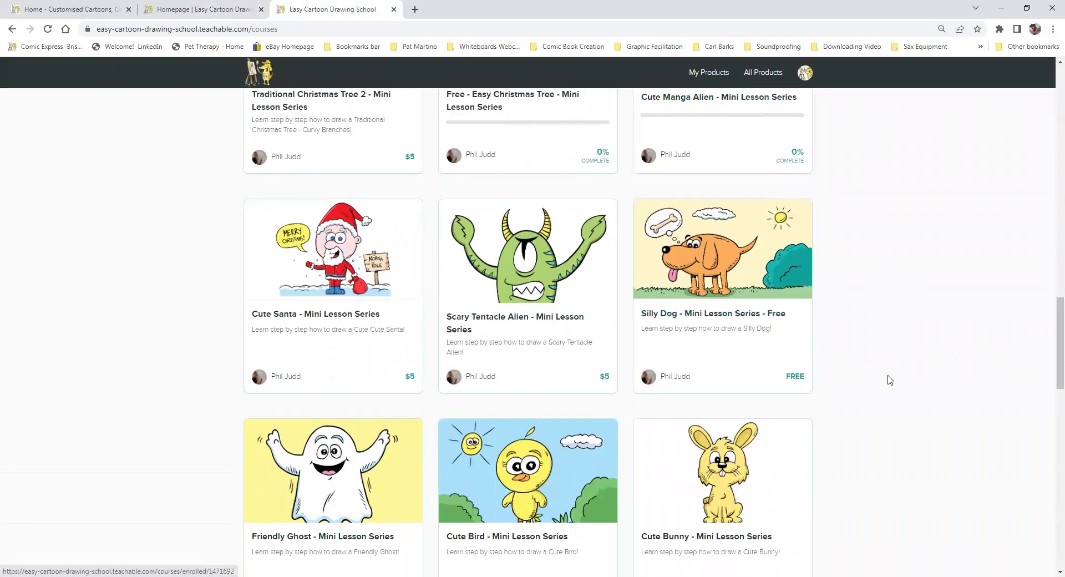
scroll(857, 408, down, 2)
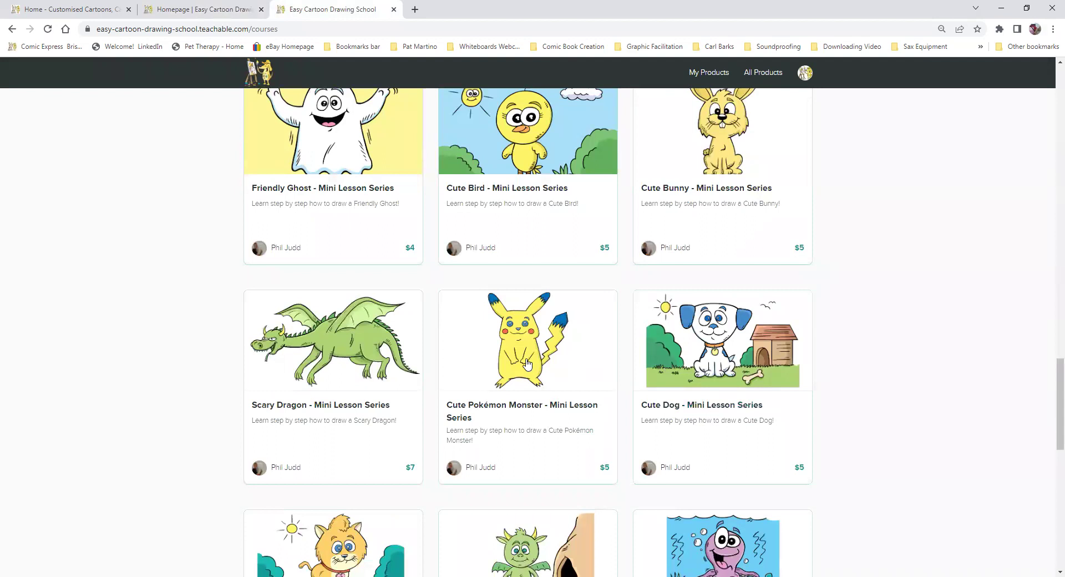
scroll(575, 419, down, 4)
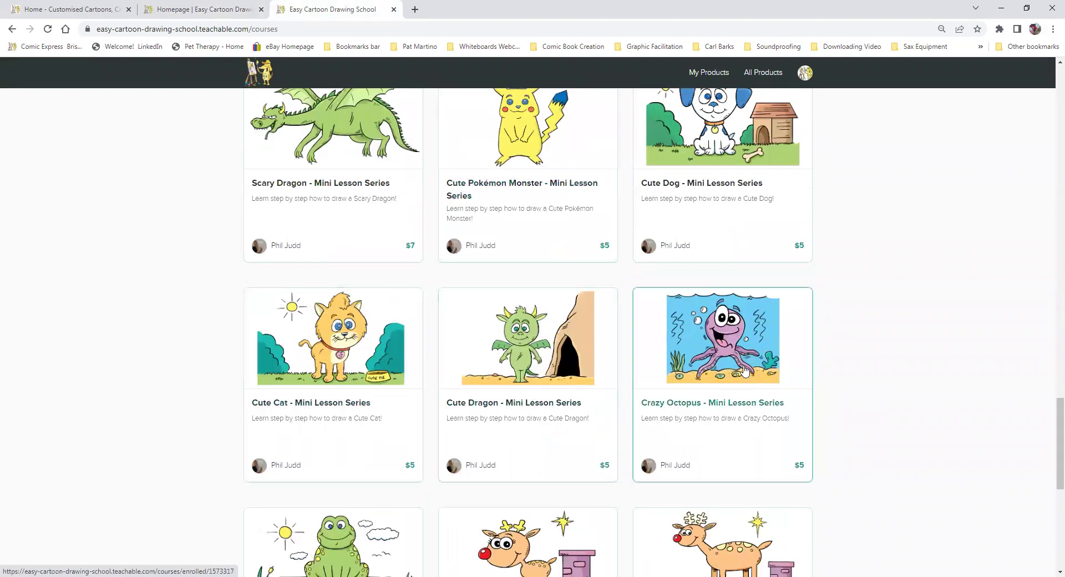
scroll(763, 366, down, 4)
scroll(614, 396, down, 3)
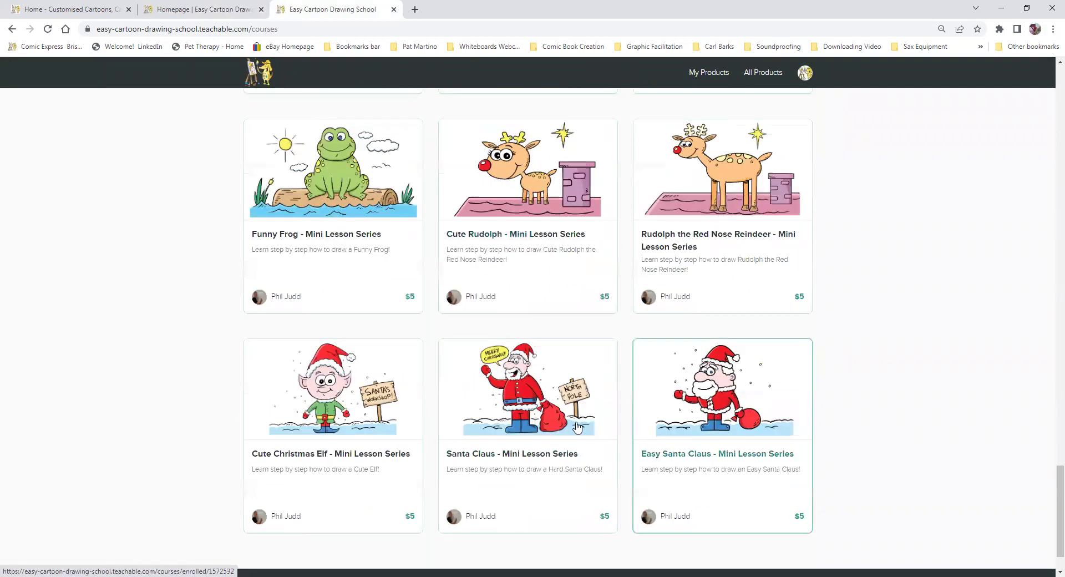
scroll(944, 378, up, 5)
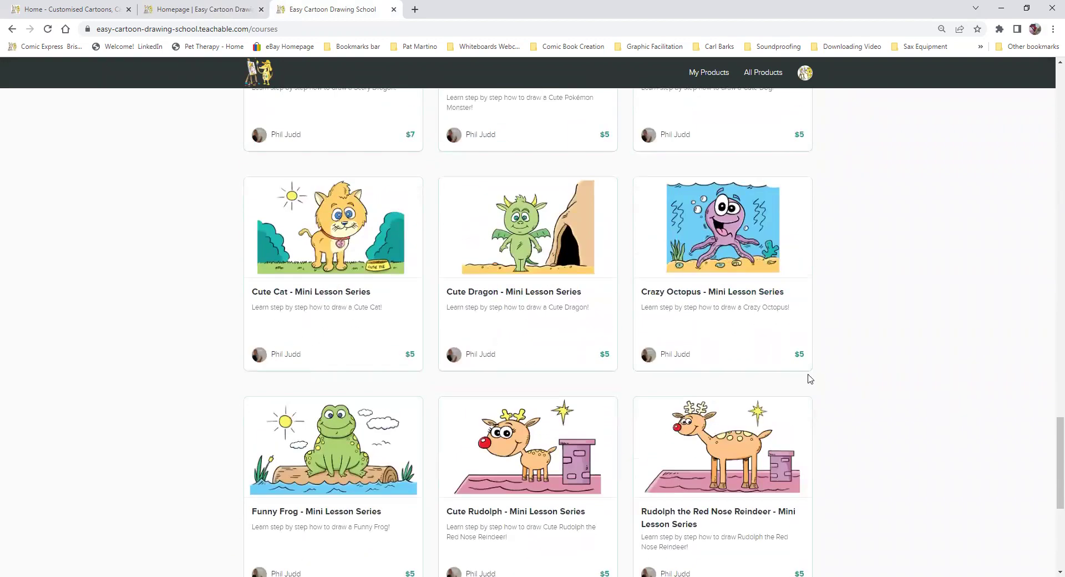
scroll(880, 376, up, 4)
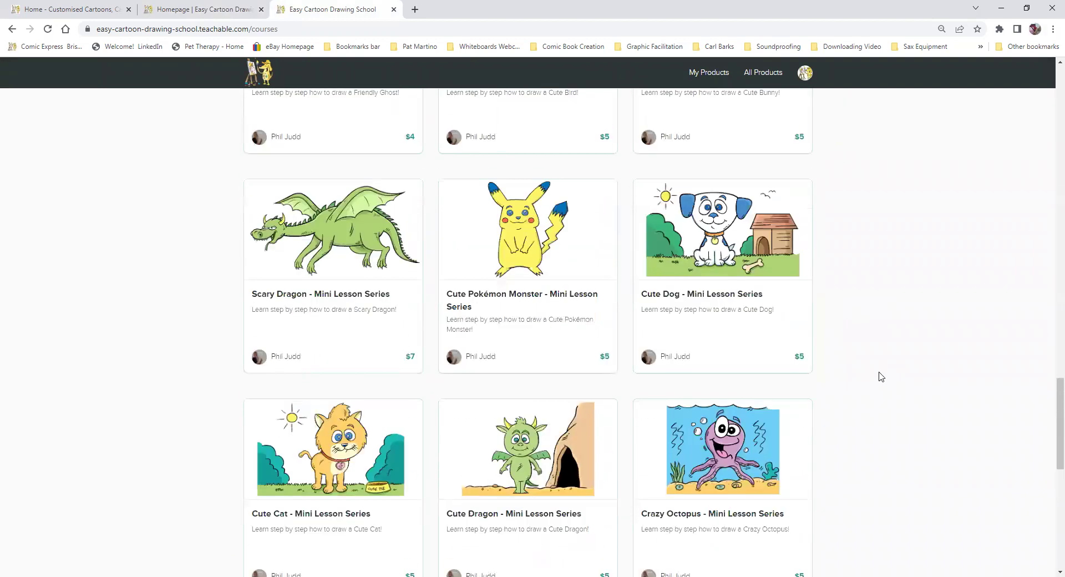
scroll(881, 377, up, 15)
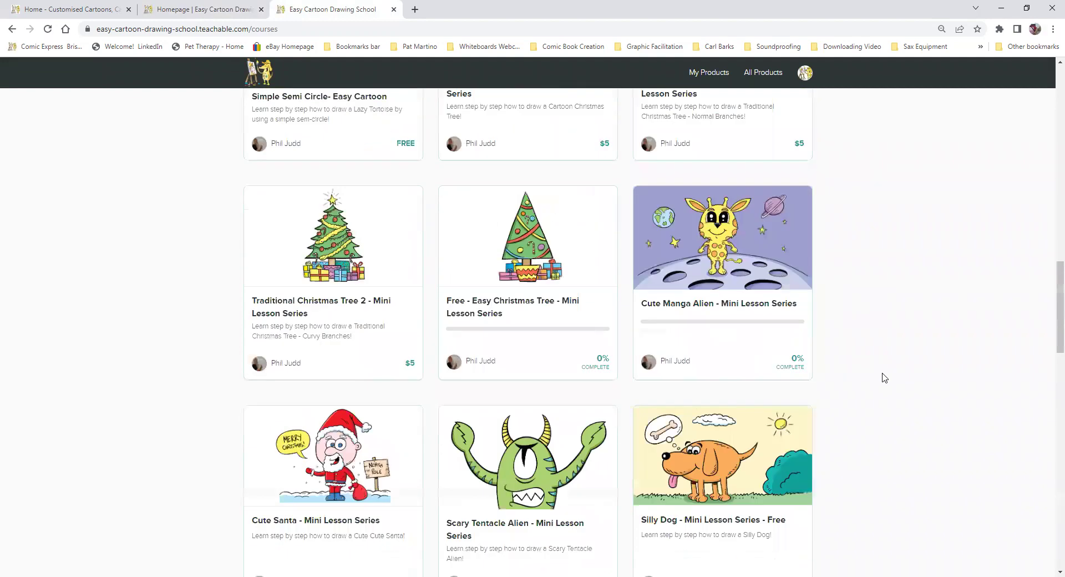
scroll(885, 377, up, 15)
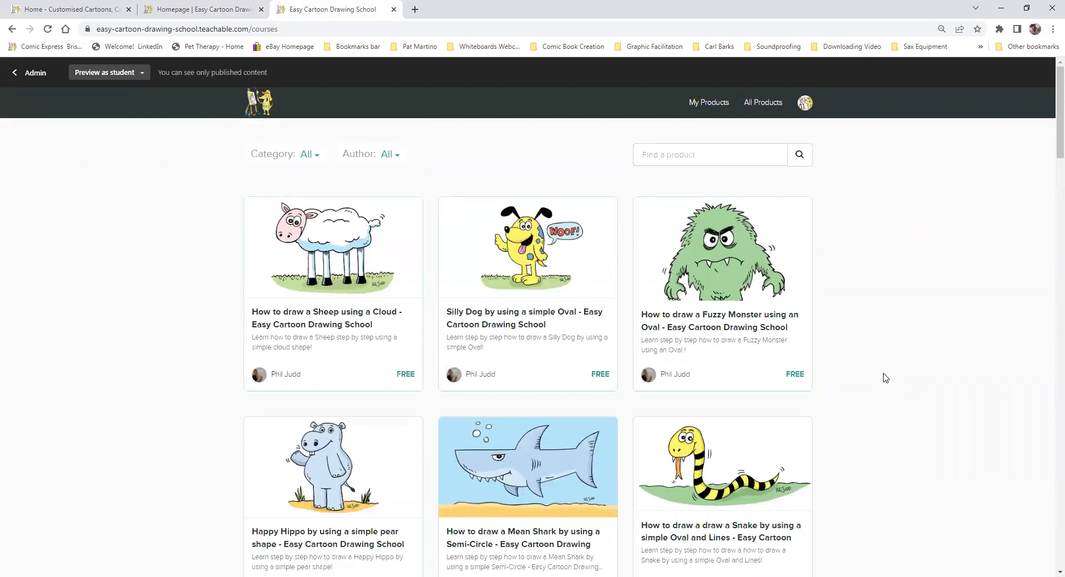
scroll(886, 377, down, 18)
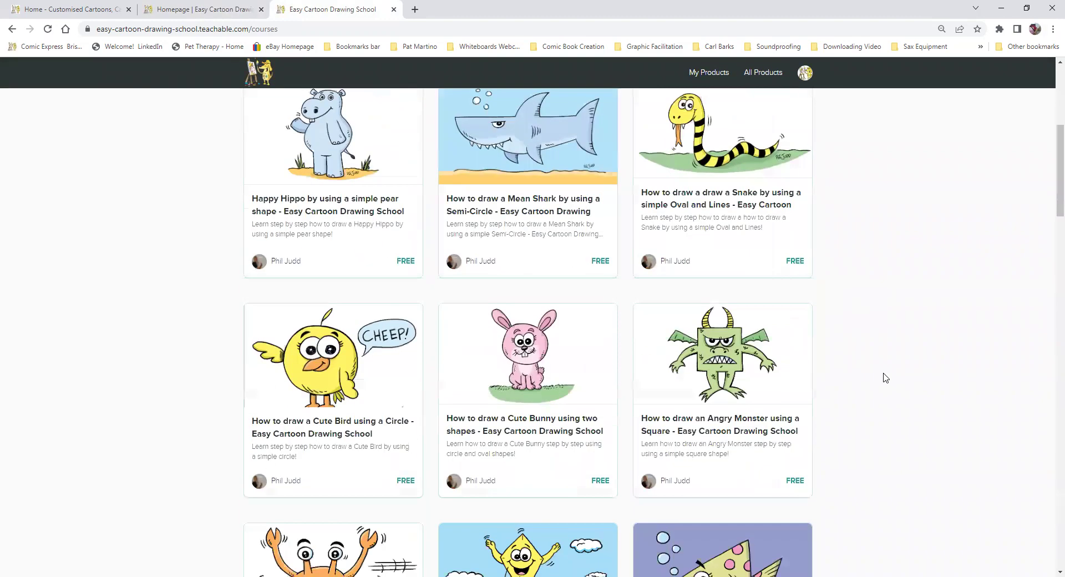
scroll(885, 377, up, 7)
scroll(886, 377, up, 10)
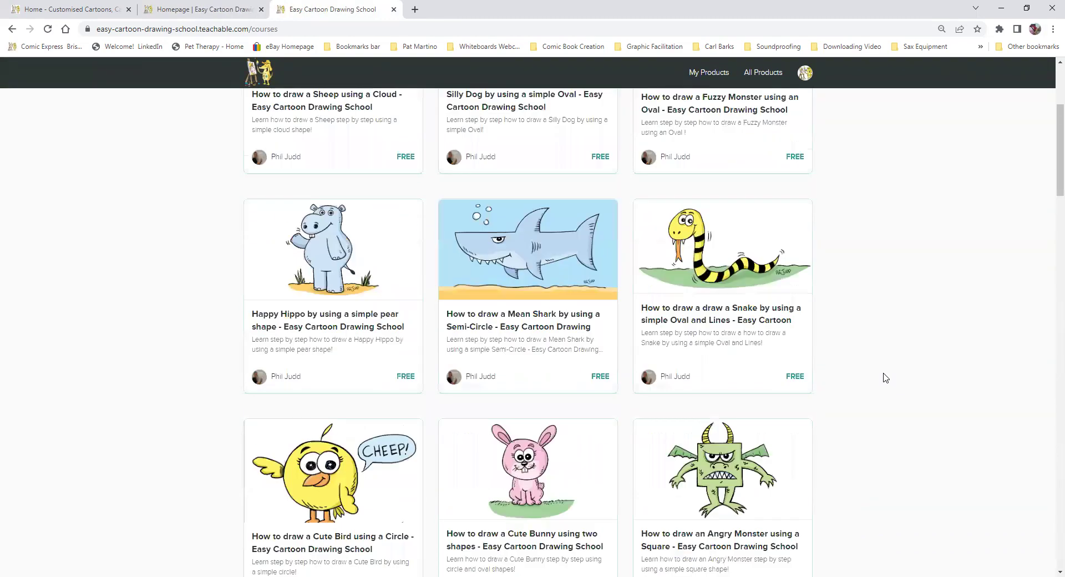
Open the school's My Products page, look over the lessons there, and step back and forward through the browsing history
click(710, 103)
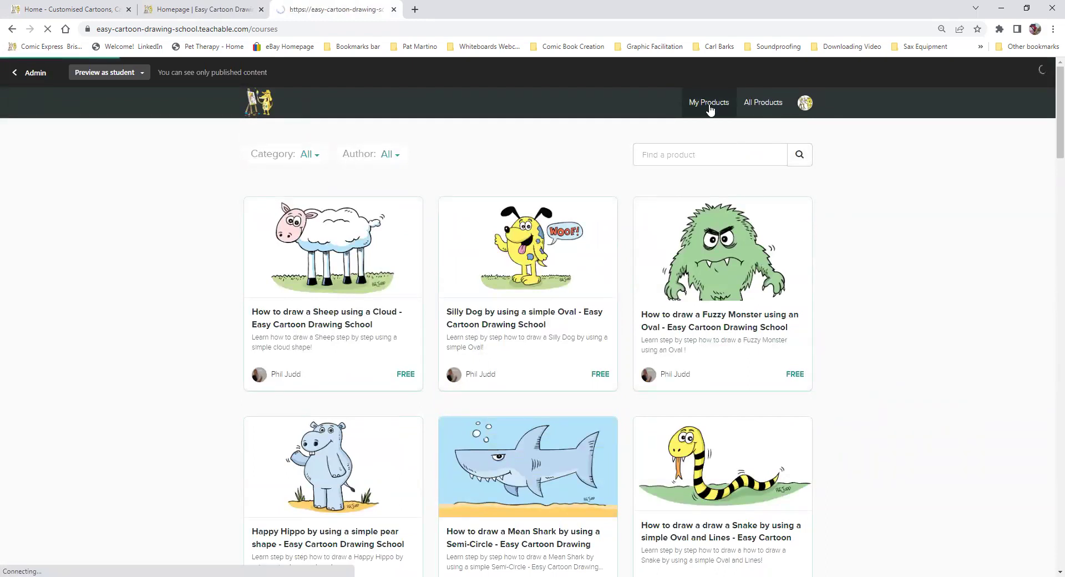
scroll(643, 348, down, 7)
scroll(652, 339, up, 7)
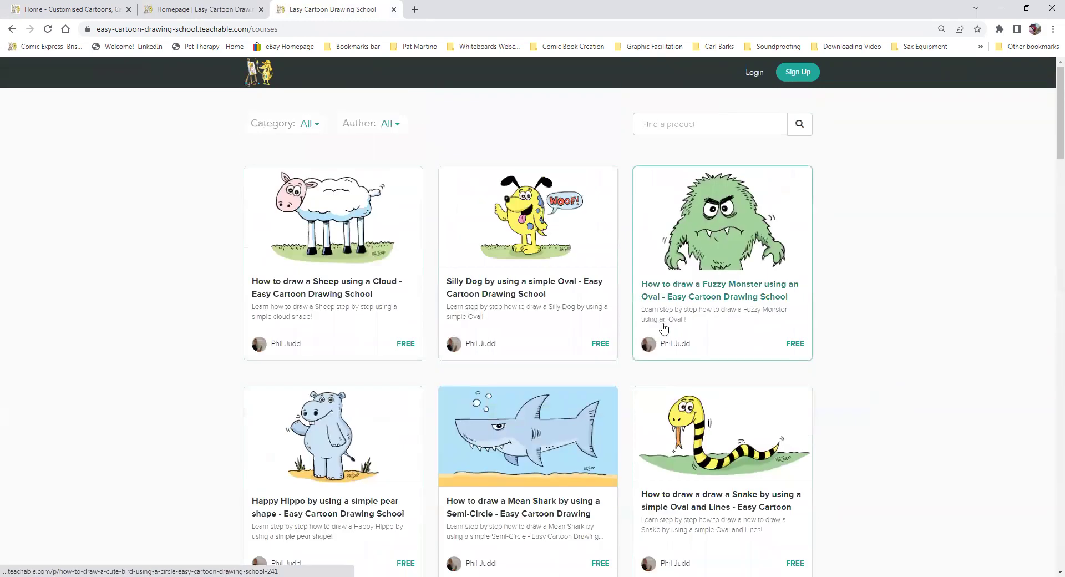
click(13, 29)
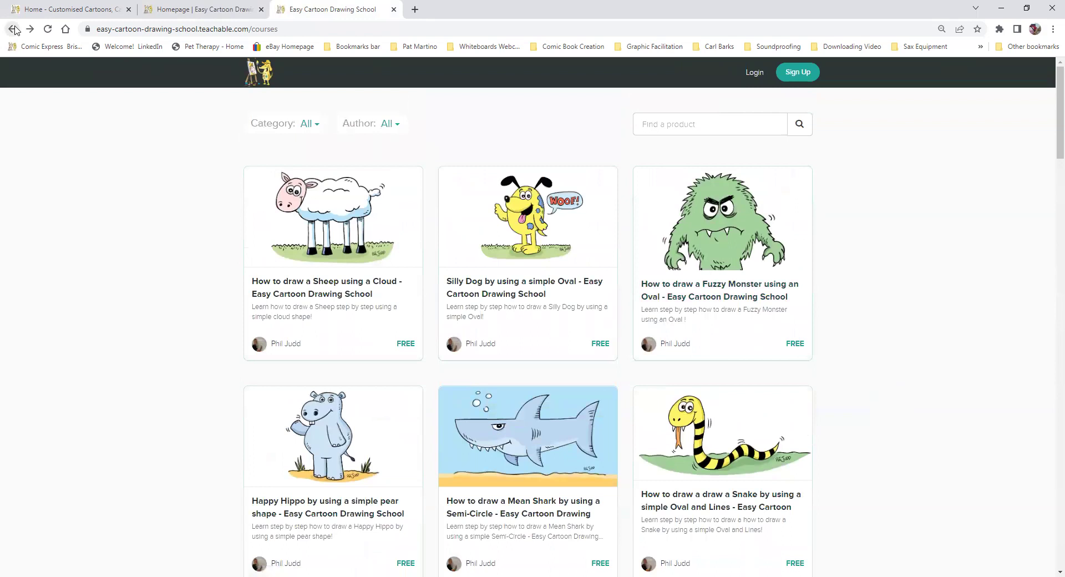
click(30, 29)
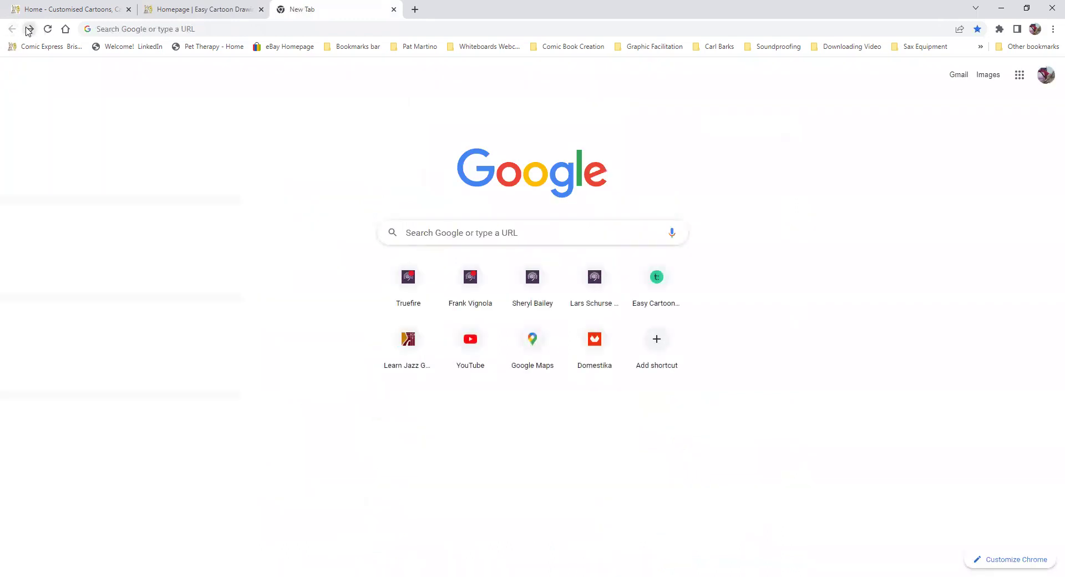